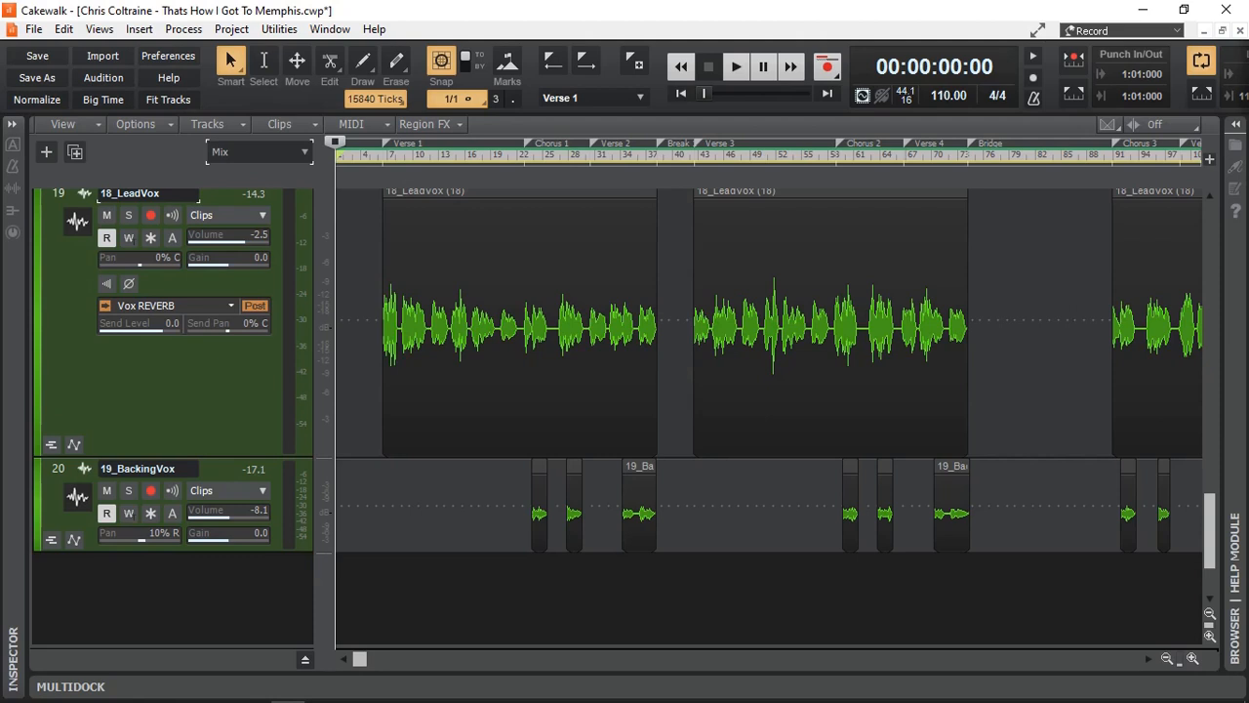
# Show the mixing console and examine the Sonitus compressor on 01_Kick and the Sonitus equalizer on 02_SnareUp.
pyautogui.click(148, 194)
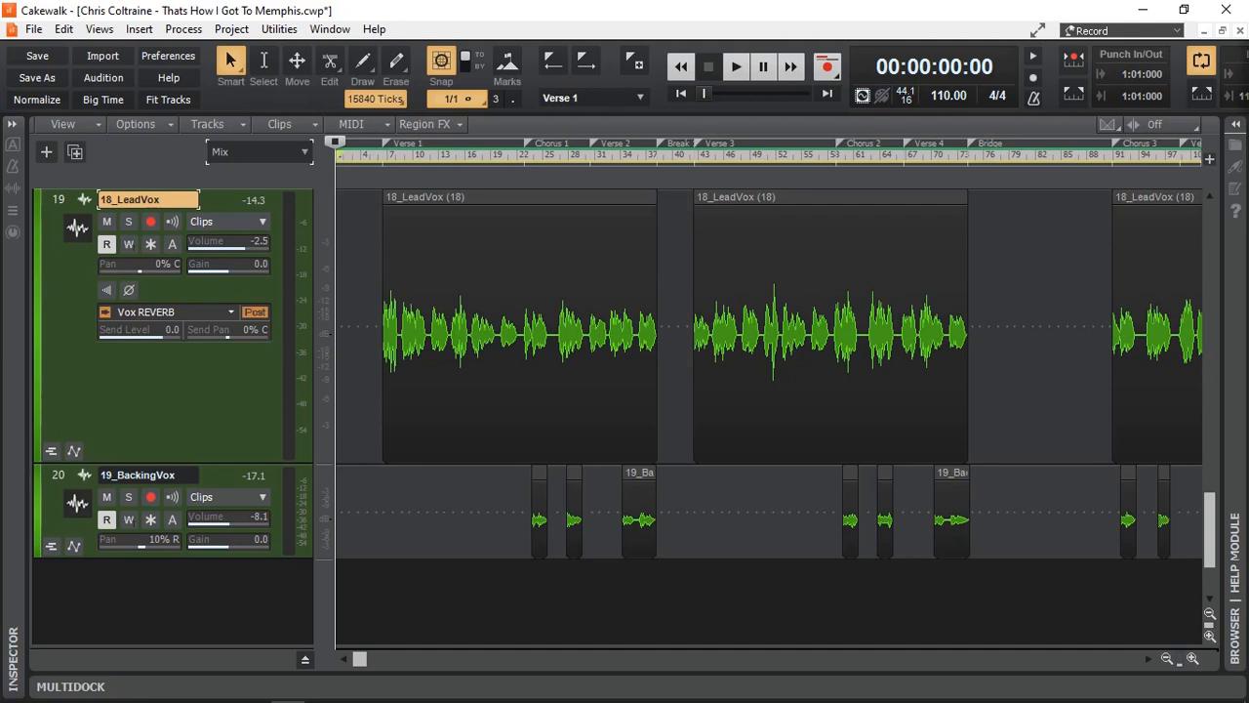
pyautogui.hotkey('alt', '2')
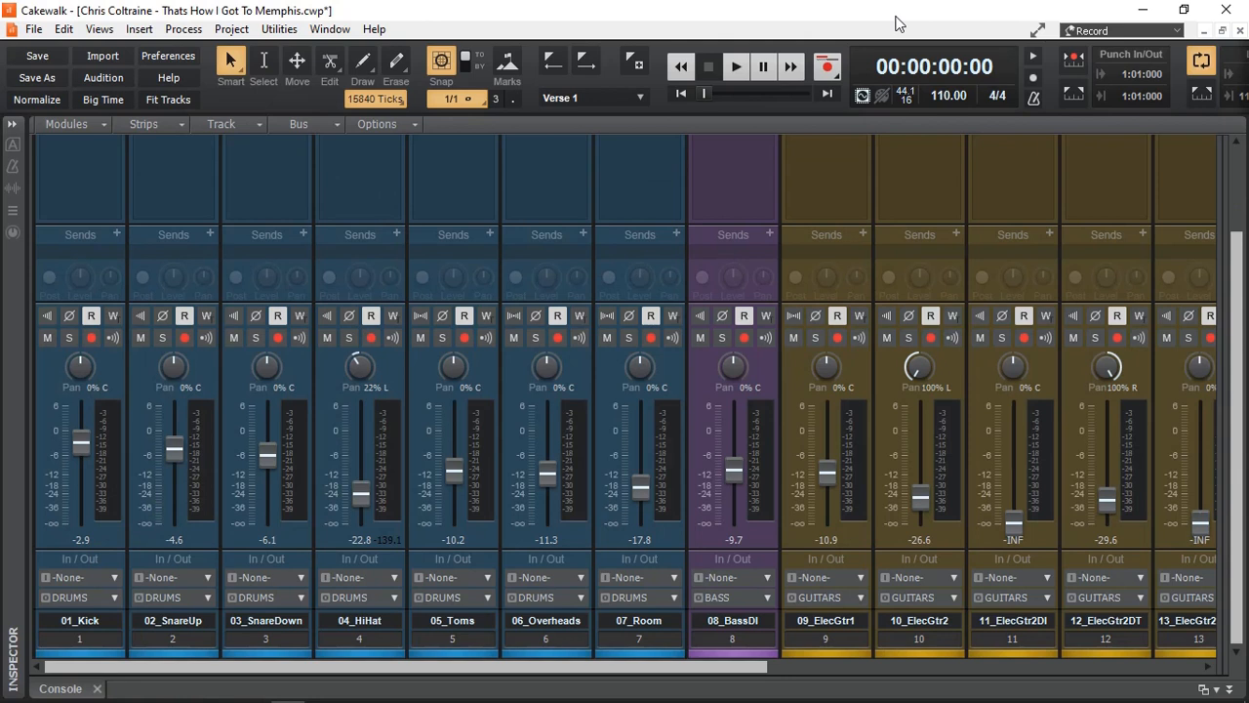
pyautogui.scroll(2, 513, 294)
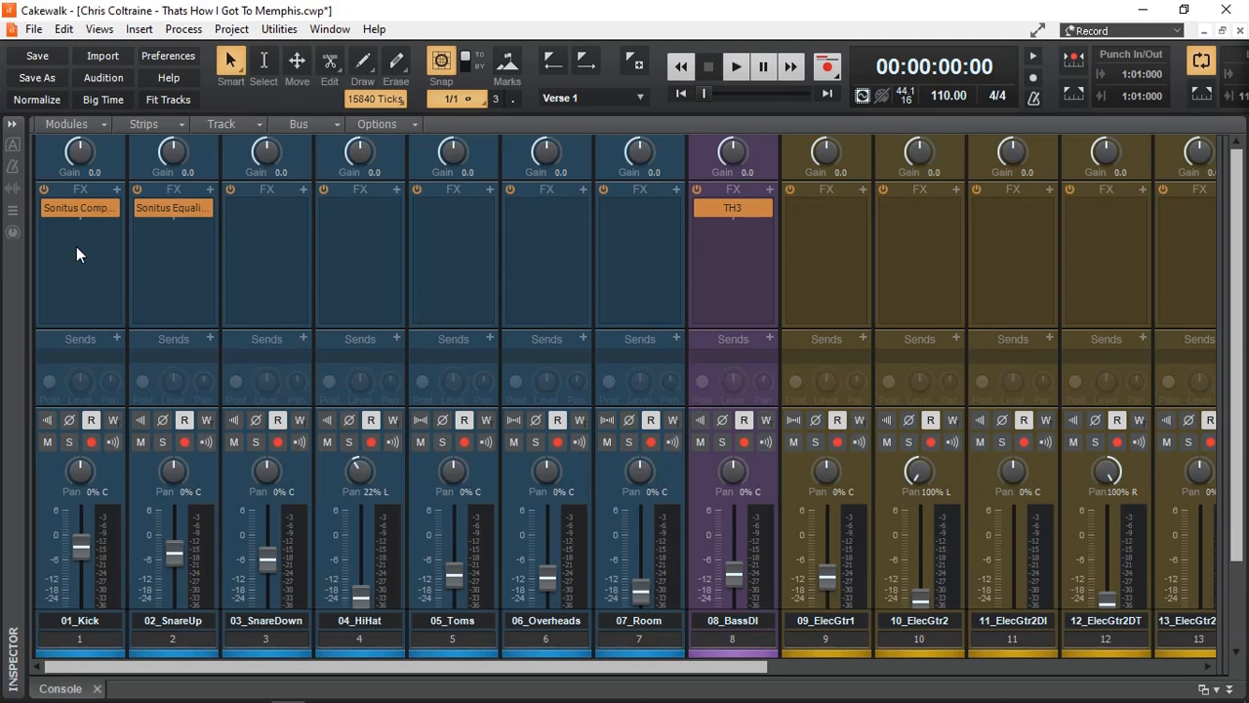
pyautogui.doubleClick(84, 209)
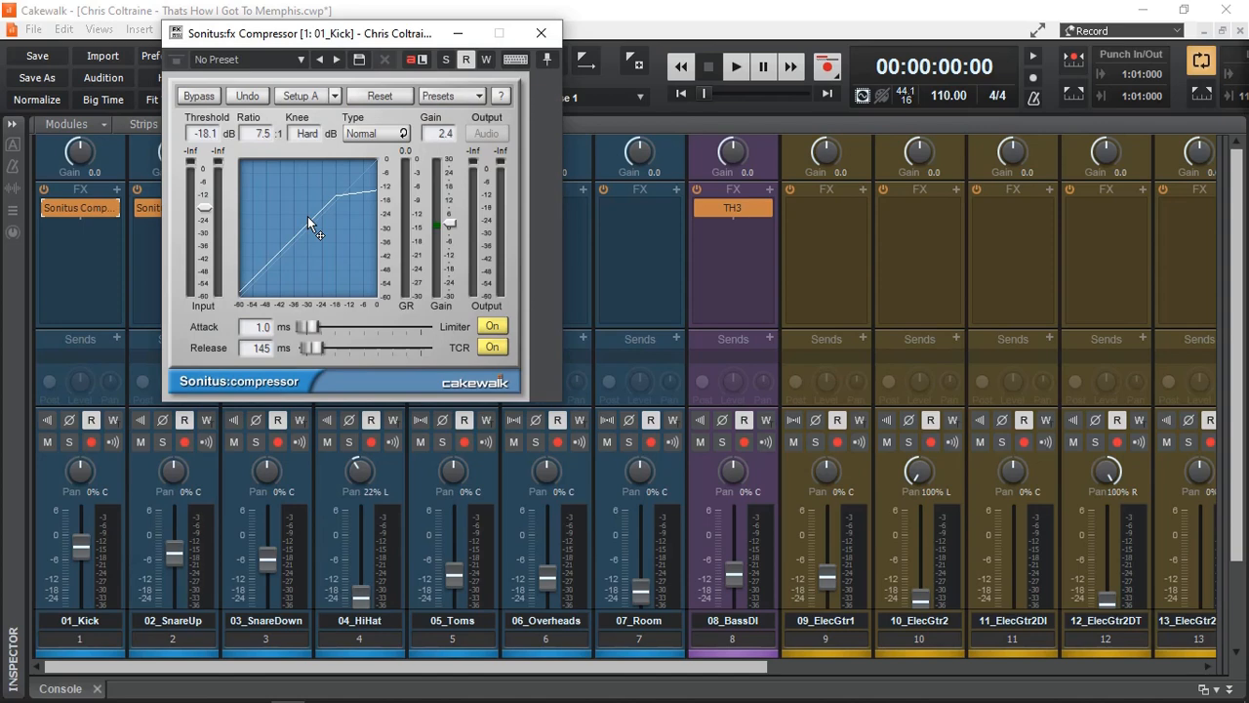
pyautogui.click(542, 34)
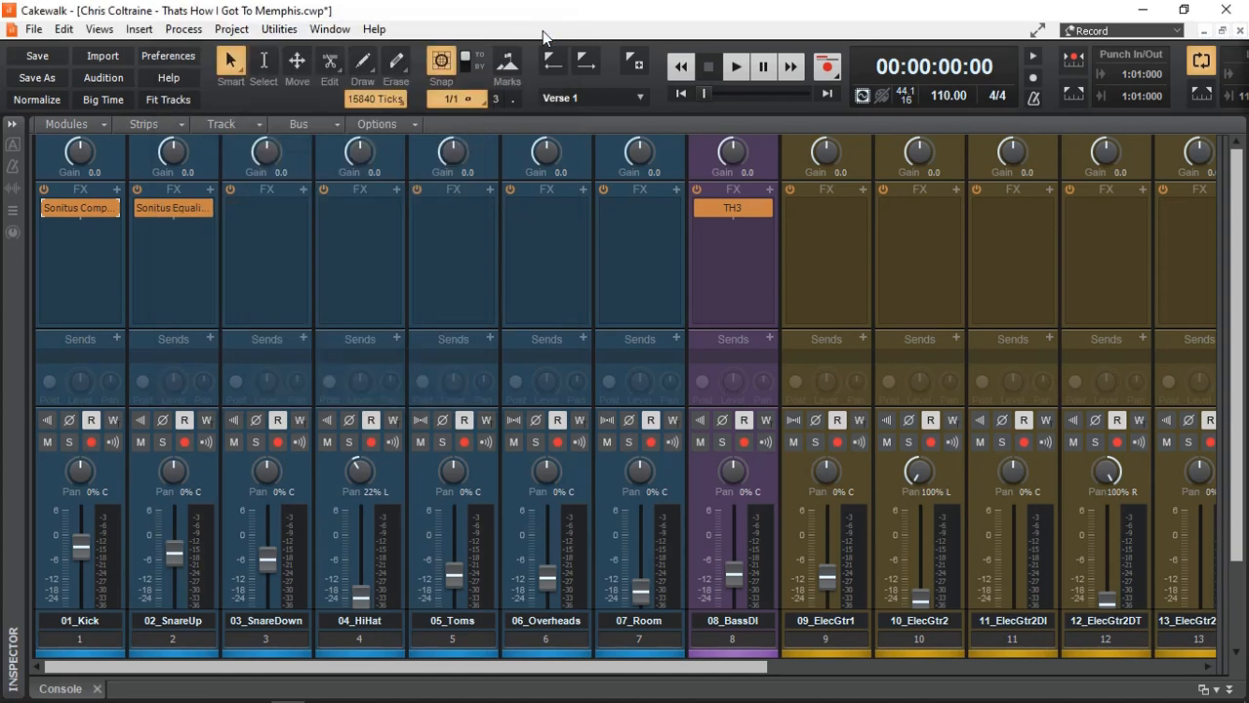
pyautogui.doubleClick(176, 208)
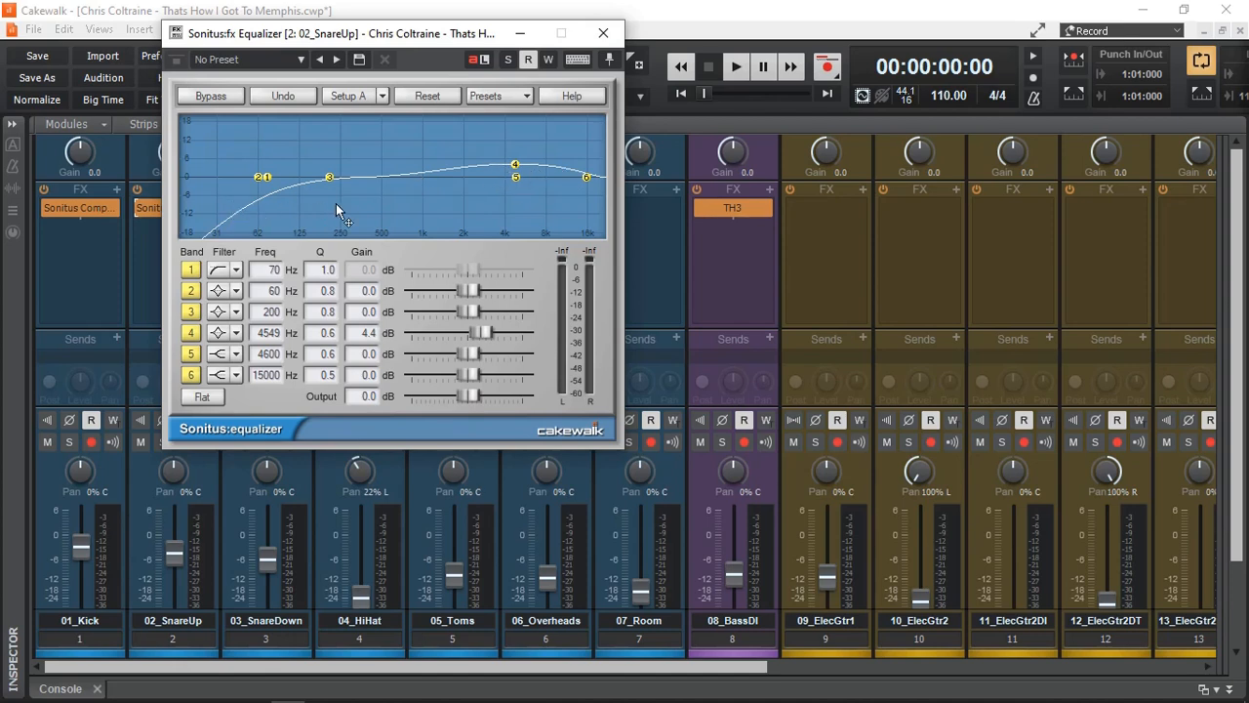
pyautogui.click(604, 33)
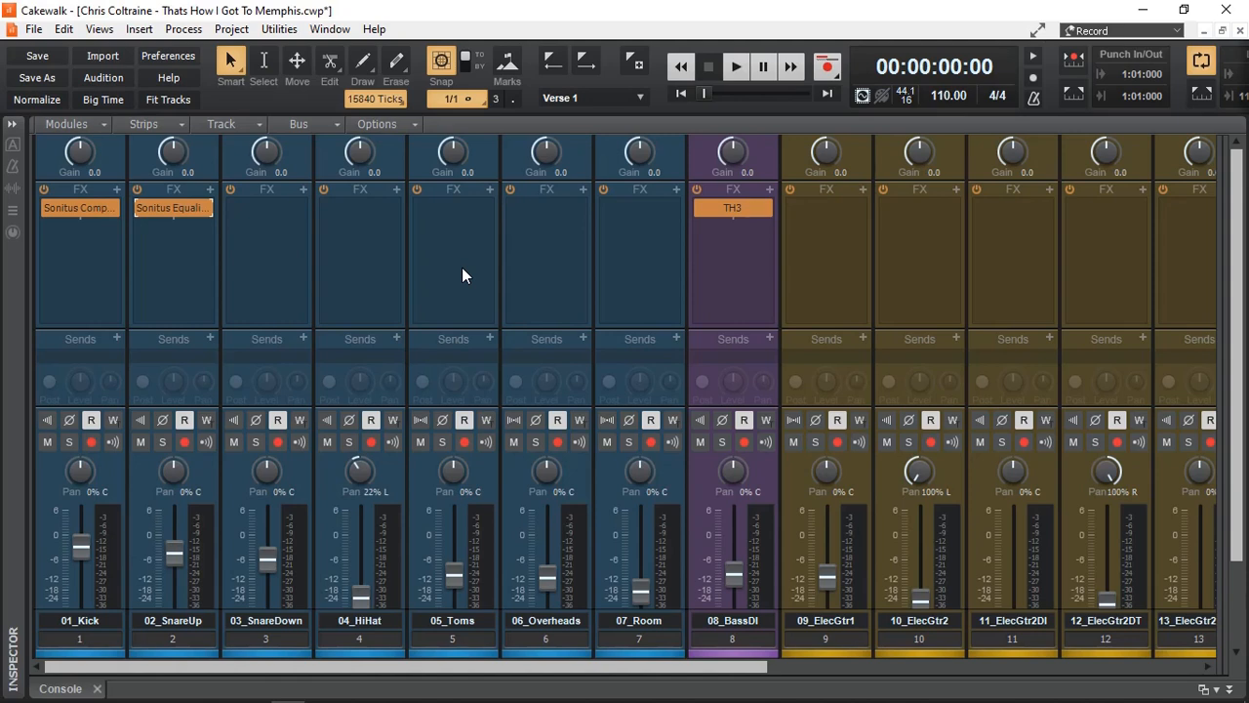
# Widen the console's bus section to show the Master, DRUMS and BASS strips, and play the song with the DRUMS bus soloed.
pyautogui.scroll(-3, 462, 267)
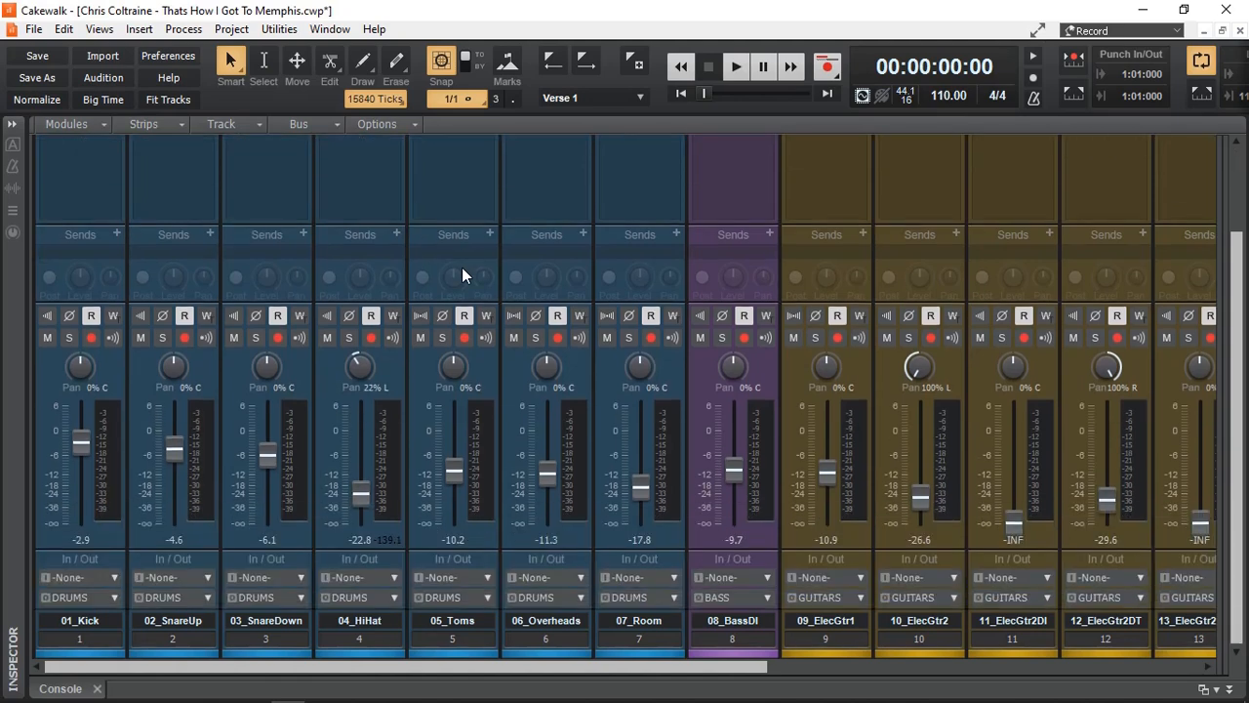
pyautogui.moveTo(469, 669); pyautogui.dragTo(244, 691)
pyautogui.moveTo(1219, 477); pyautogui.dragTo(875, 477)
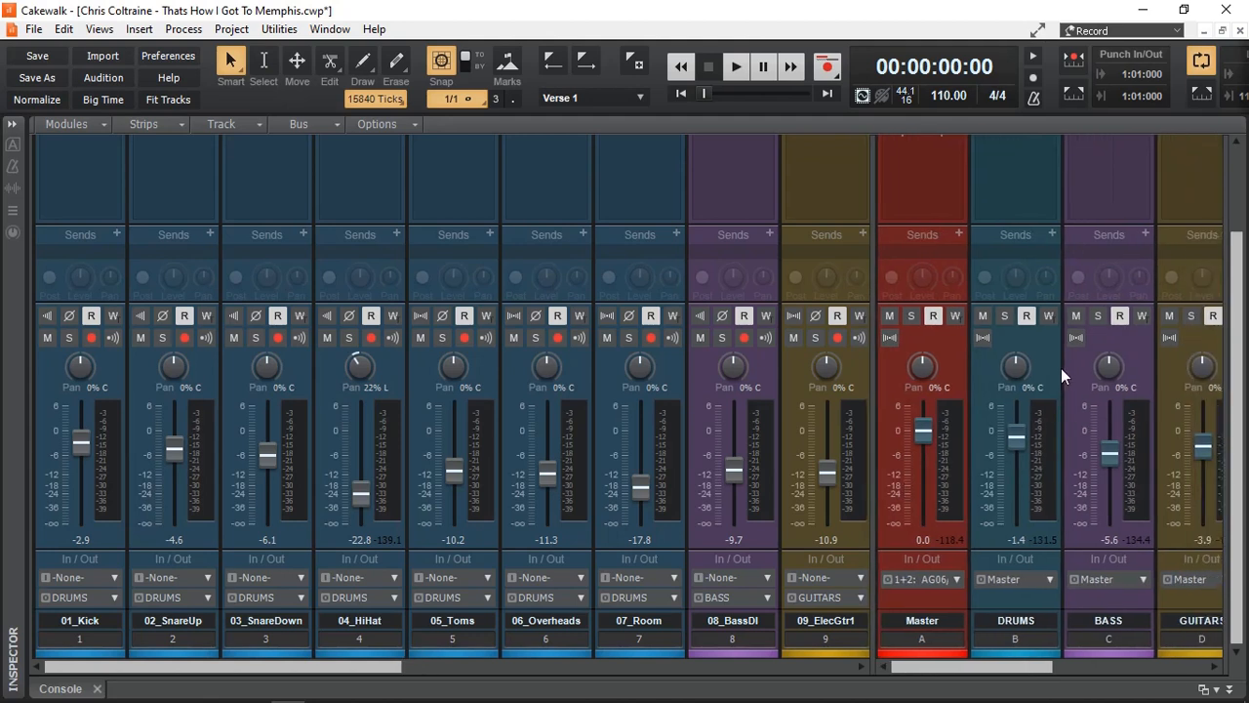
pyautogui.click(1005, 315)
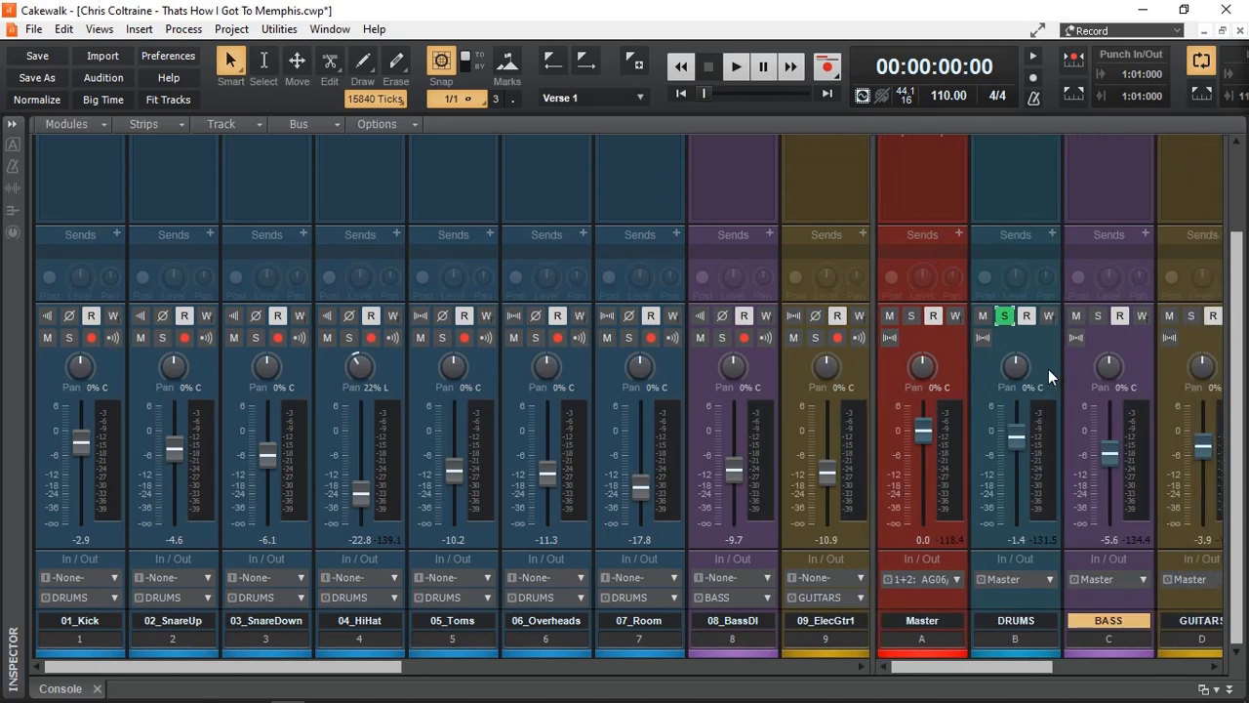
pyautogui.click(737, 70)
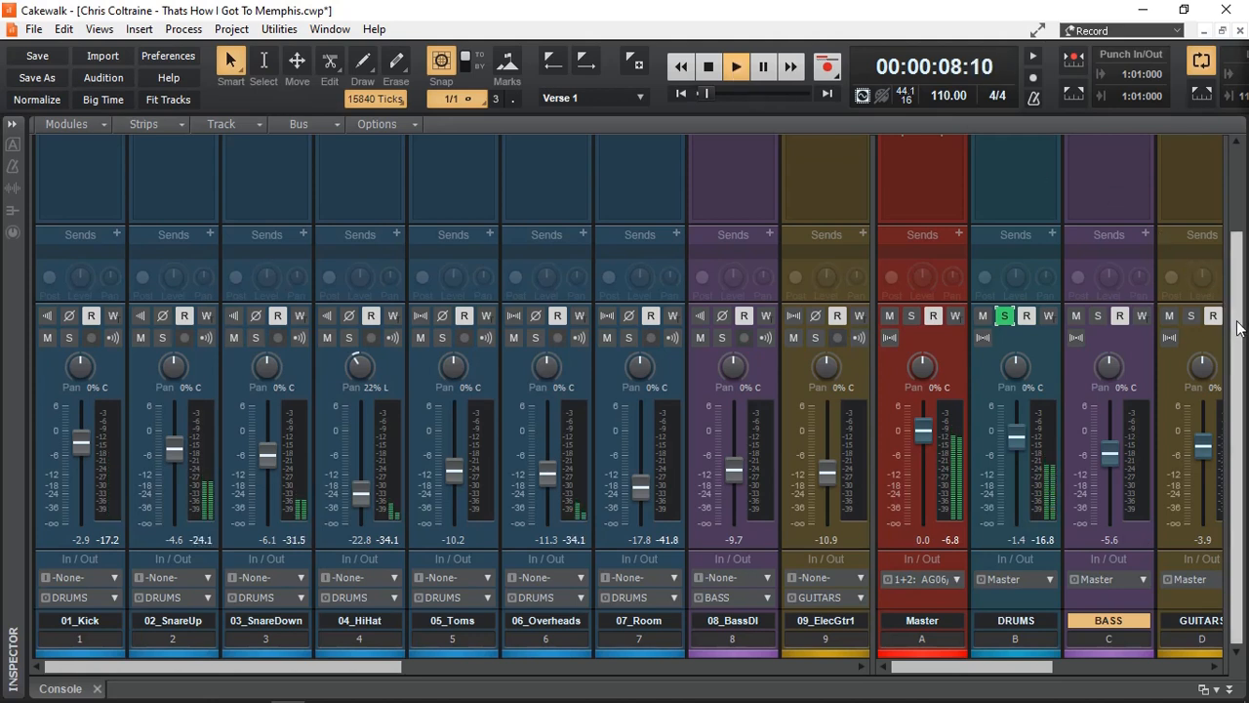
# Examine the bypassed PX-64 Percussion Strip effect on the DRUMS bus, leaving its settings as they are.
pyautogui.moveTo(1234, 325); pyautogui.dragTo(1235, 230)
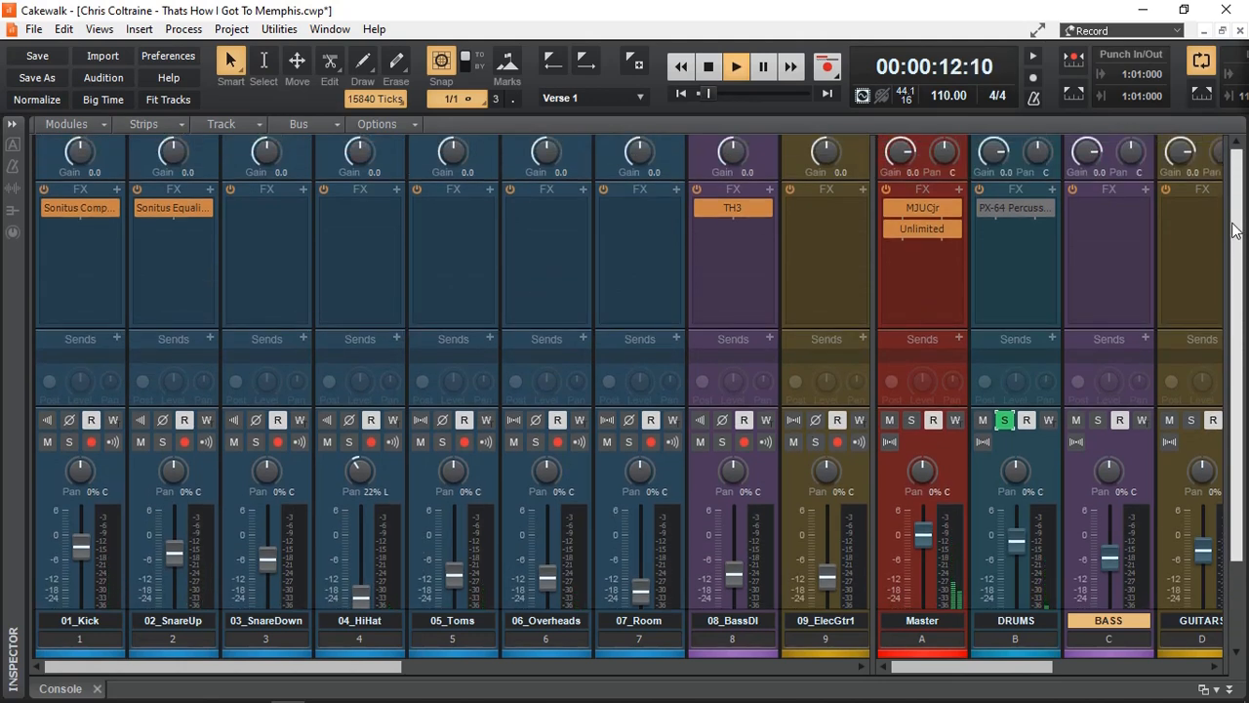
pyautogui.doubleClick(1020, 211)
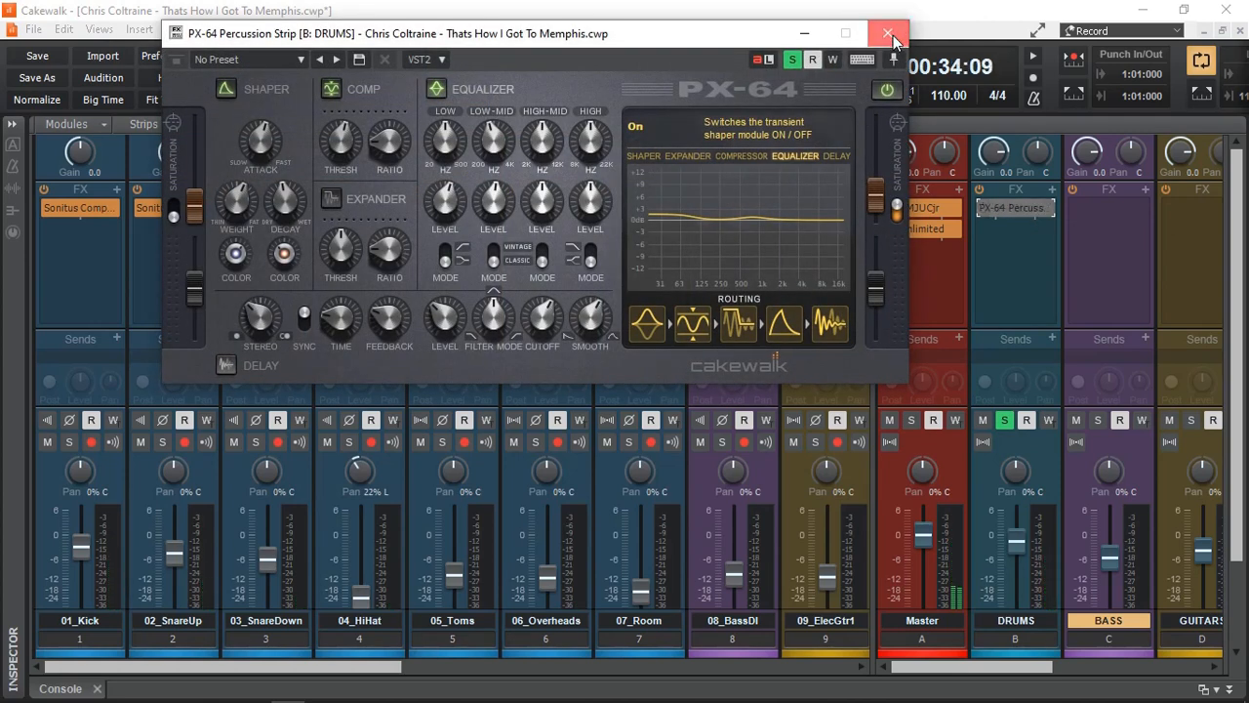
pyautogui.click(888, 34)
# Stop playback and examine the DRUMS bus's ProChannel compressor, EQ, tube and console emulation modules in the Inspector.
pyautogui.click(1024, 257)
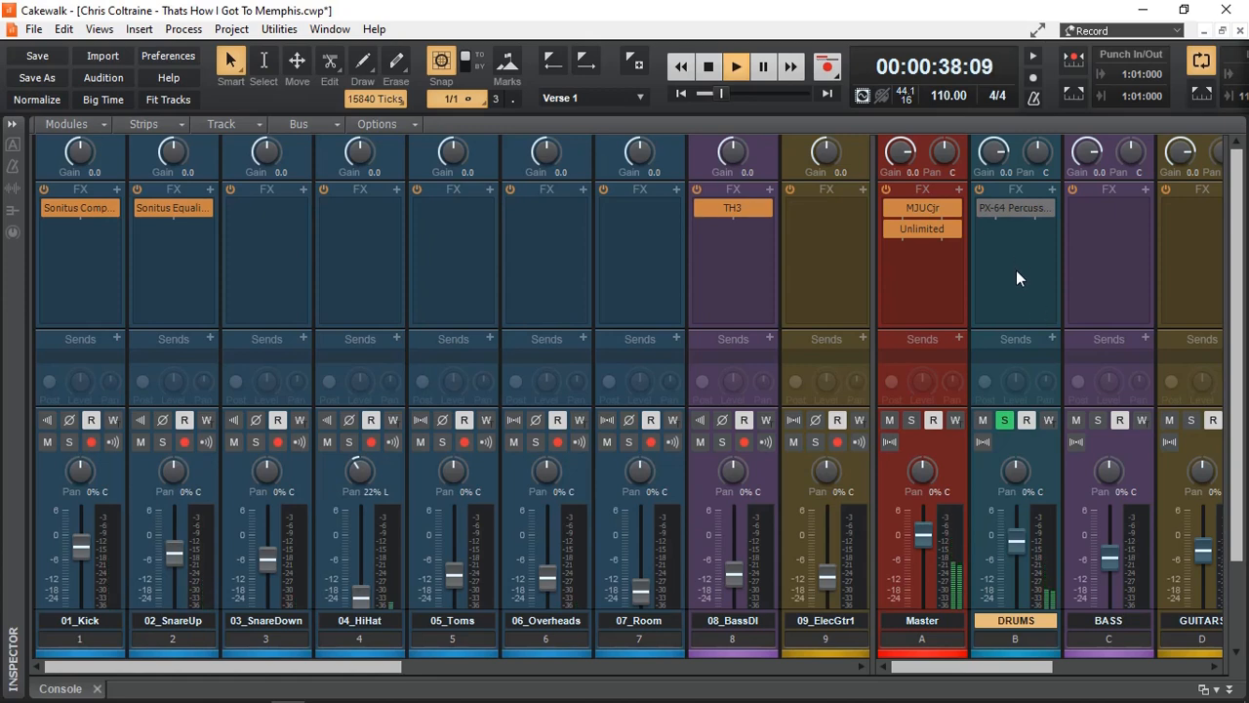
pyautogui.click(14, 230)
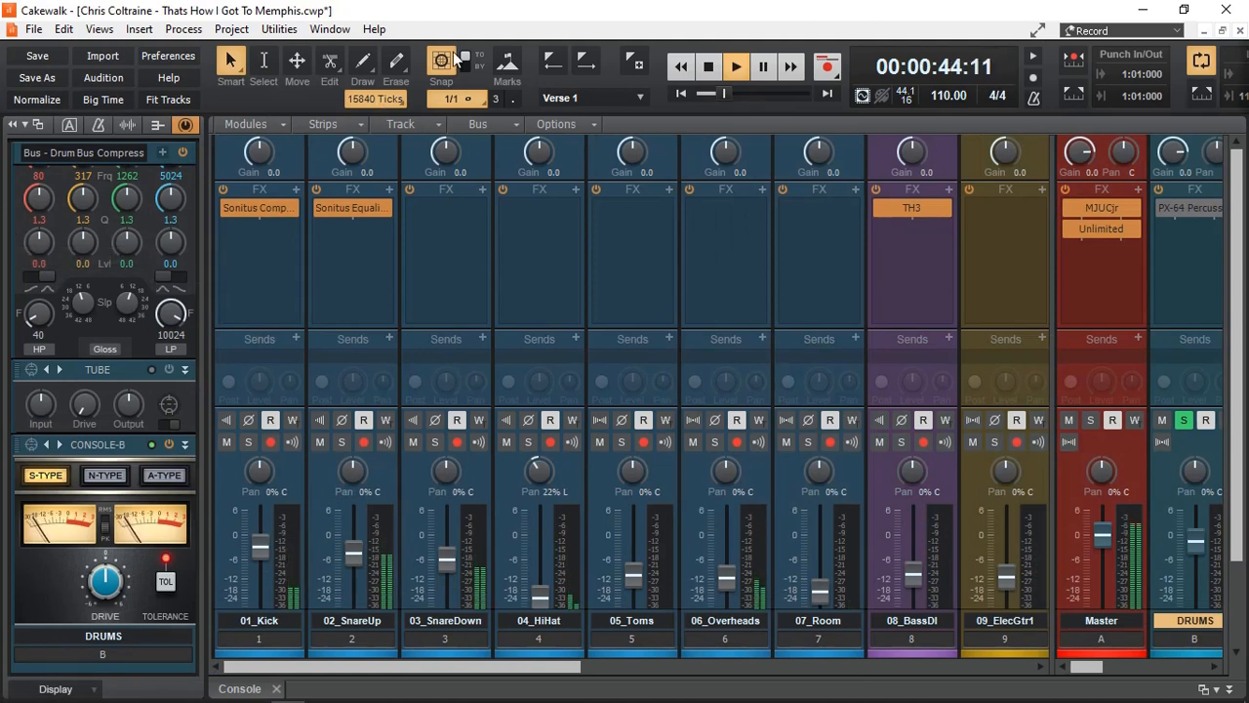
pyautogui.press('space')
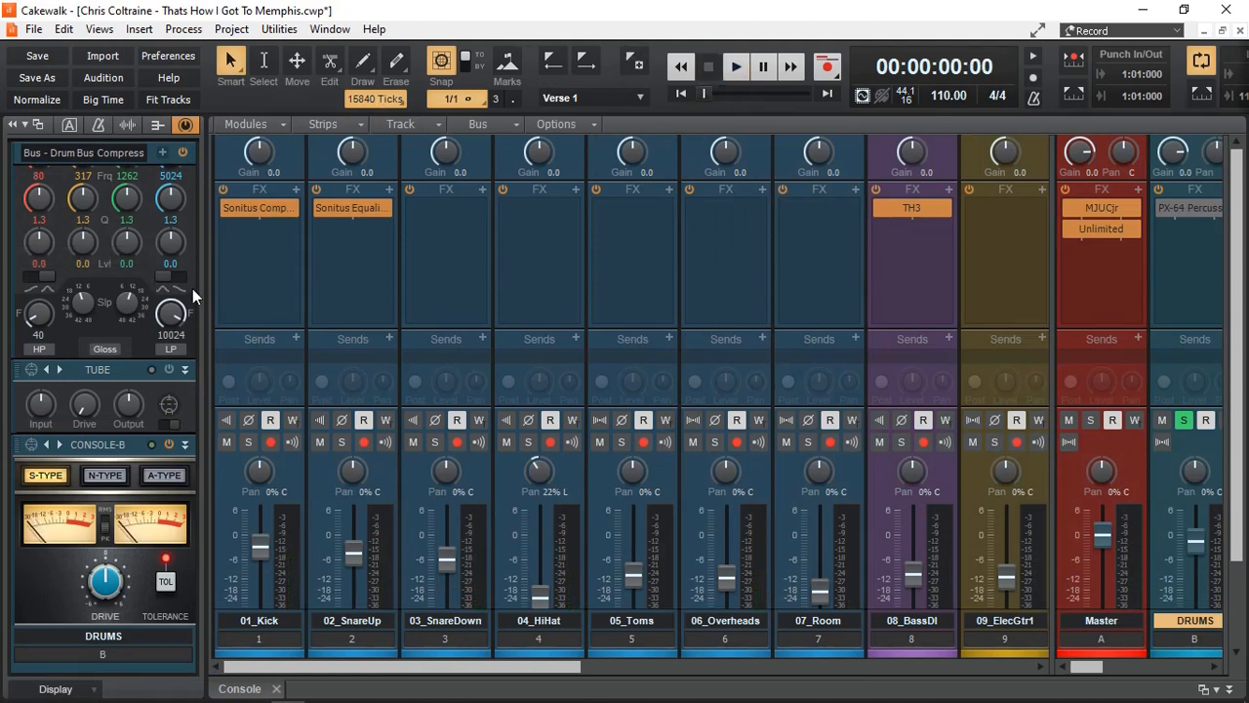
pyautogui.scroll(1, 195, 289)
pyautogui.scroll(1, 195, 285)
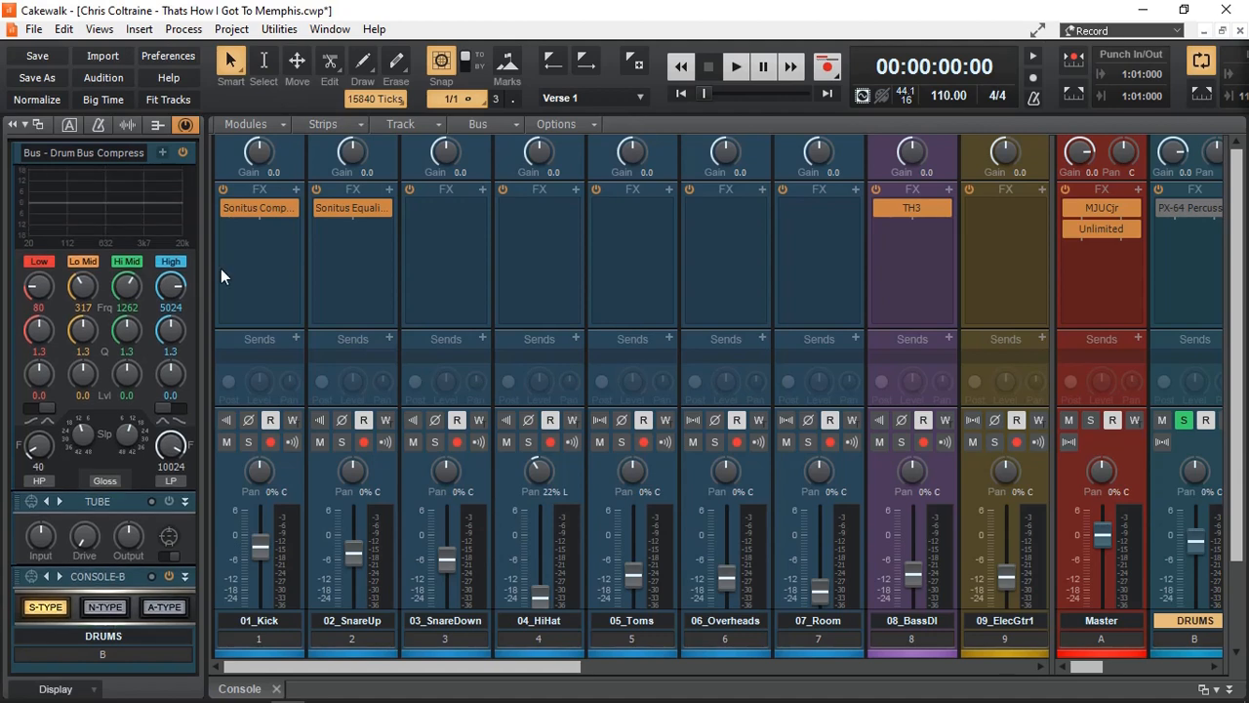
pyautogui.scroll(2, 194, 249)
pyautogui.scroll(3, 193, 243)
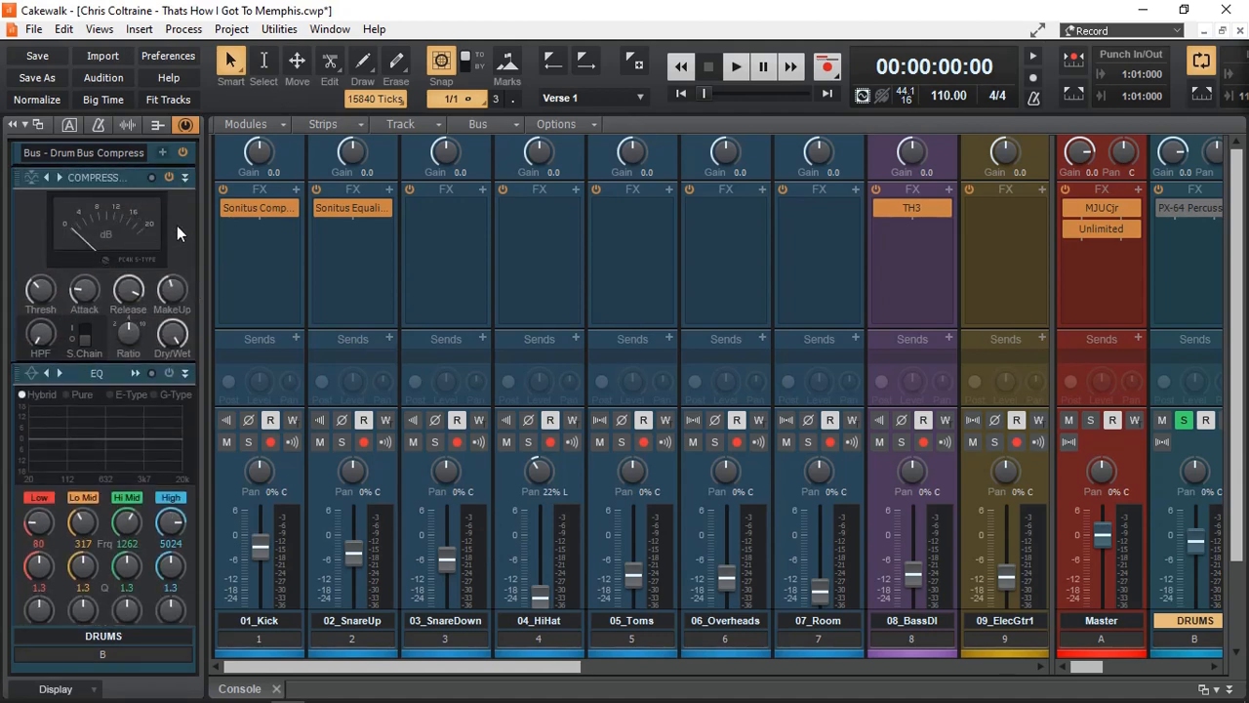
pyautogui.scroll(-4, 176, 225)
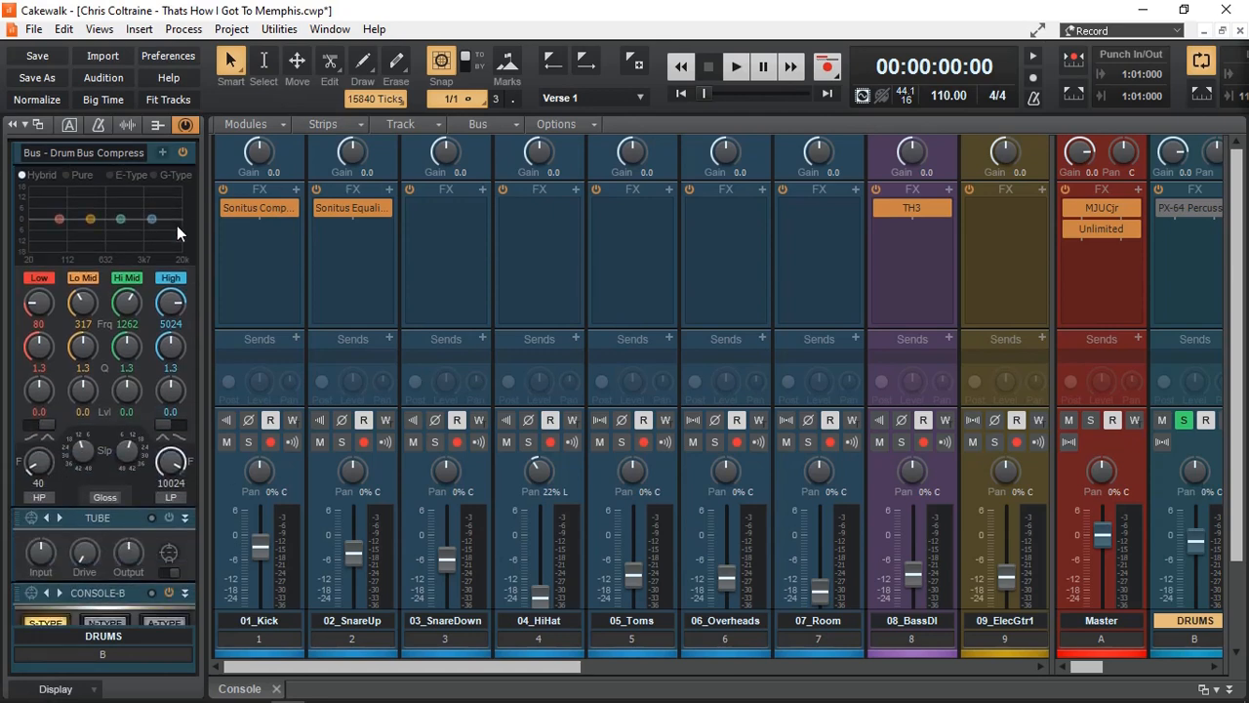
pyautogui.scroll(-3, 177, 225)
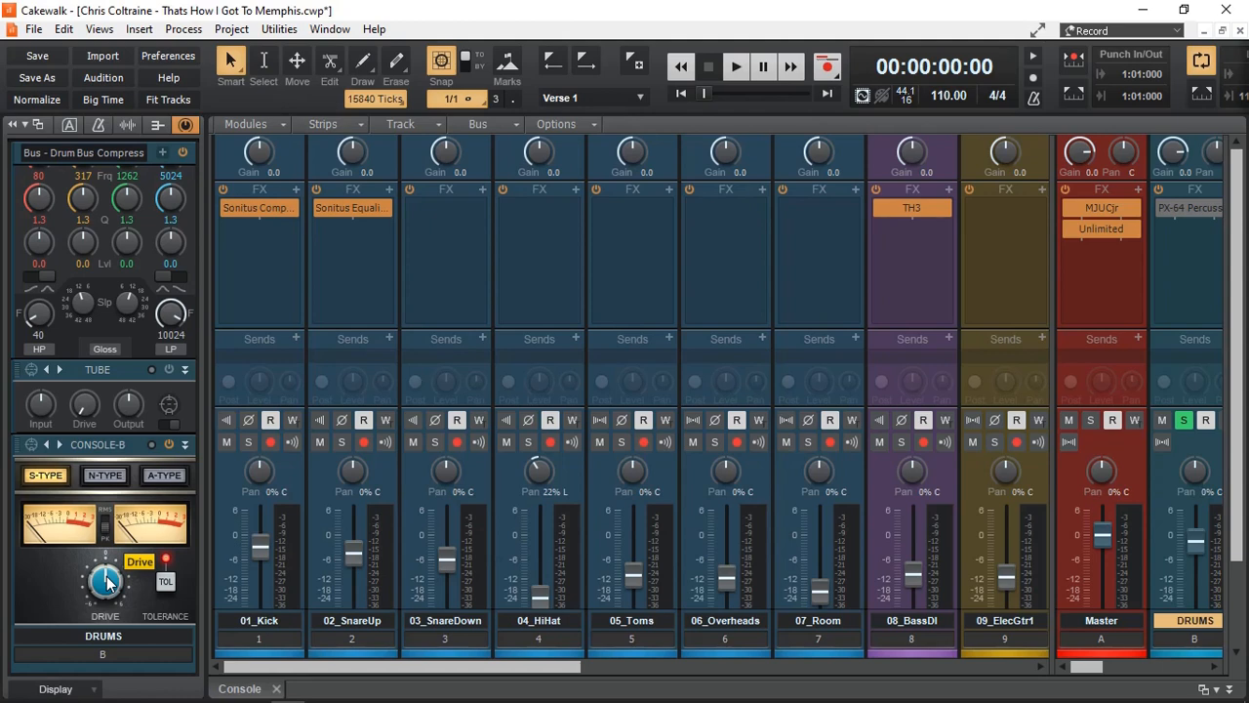
pyautogui.press('i')
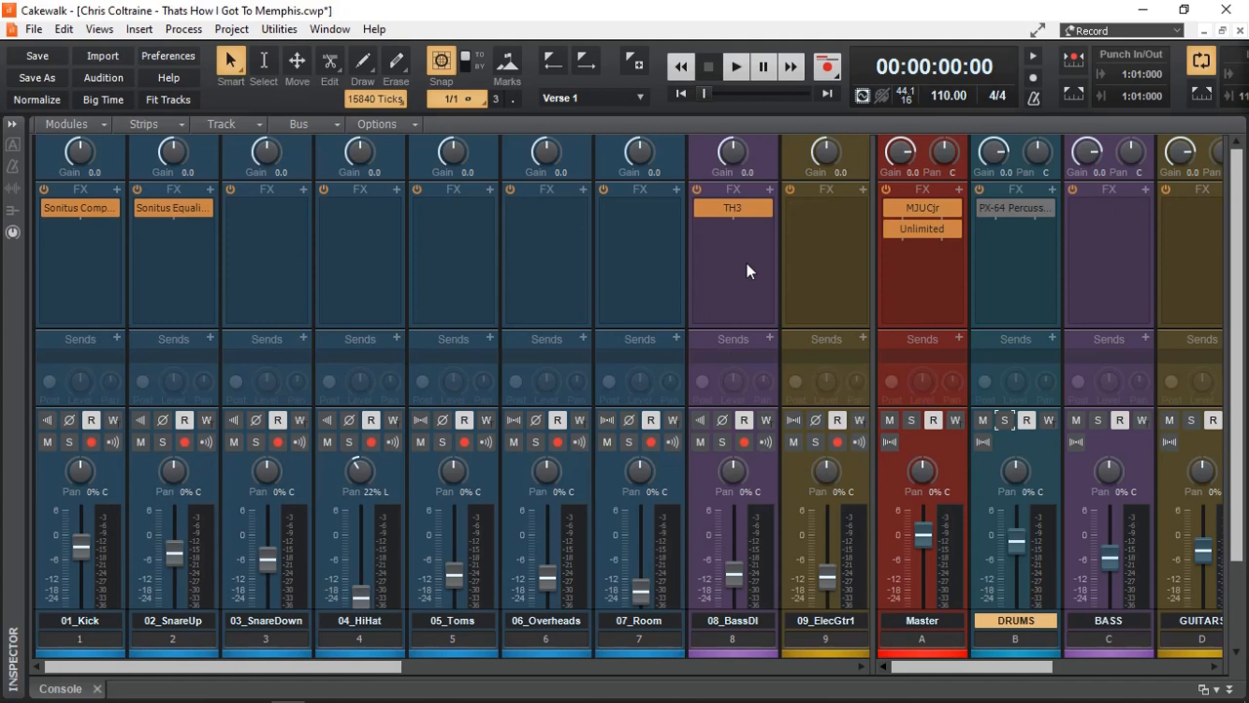
# Open the TH3 amp simulator on 08_BassDI and play the song with the BASS bus soloed.
pyautogui.doubleClick(732, 208)
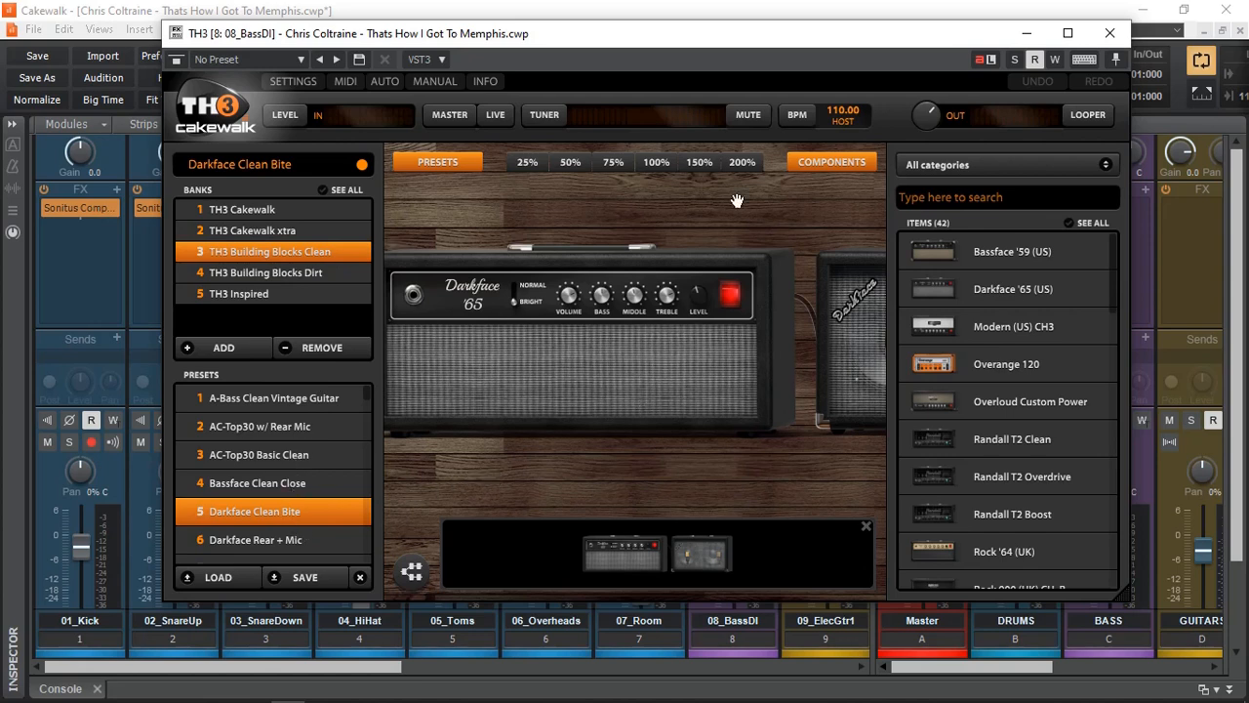
pyautogui.moveTo(875, 32); pyautogui.dragTo(795, 43)
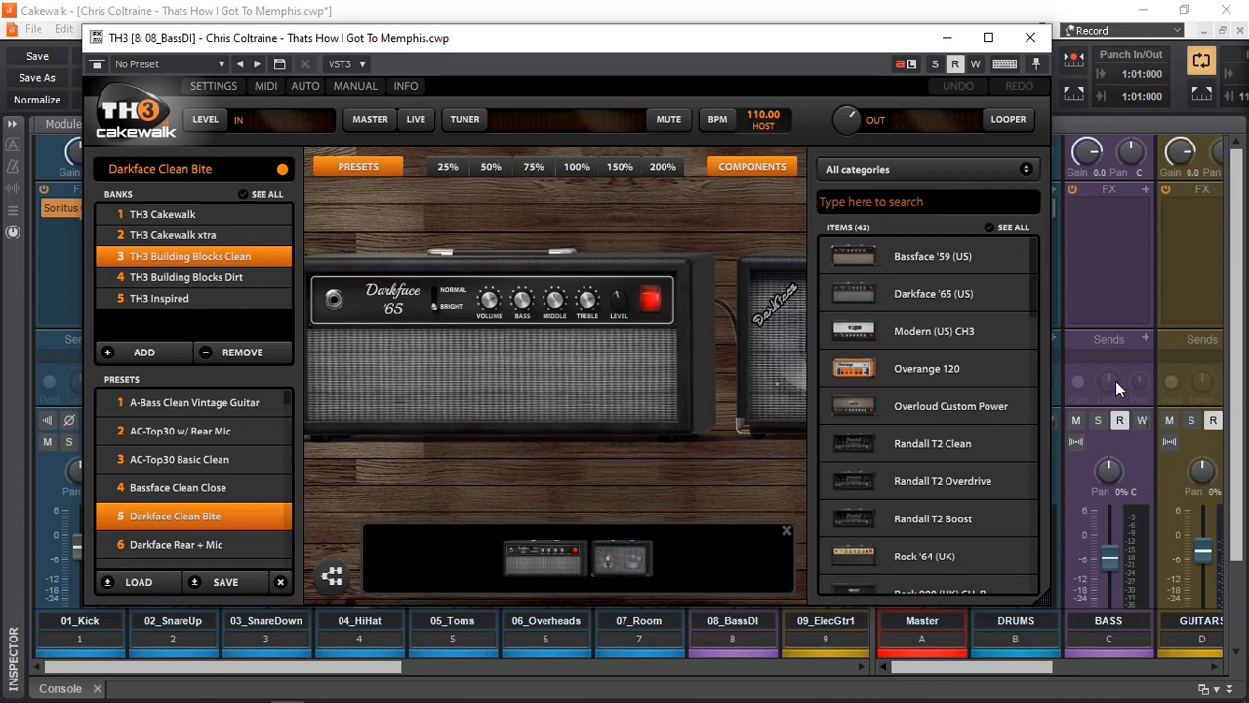
pyautogui.click(1097, 421)
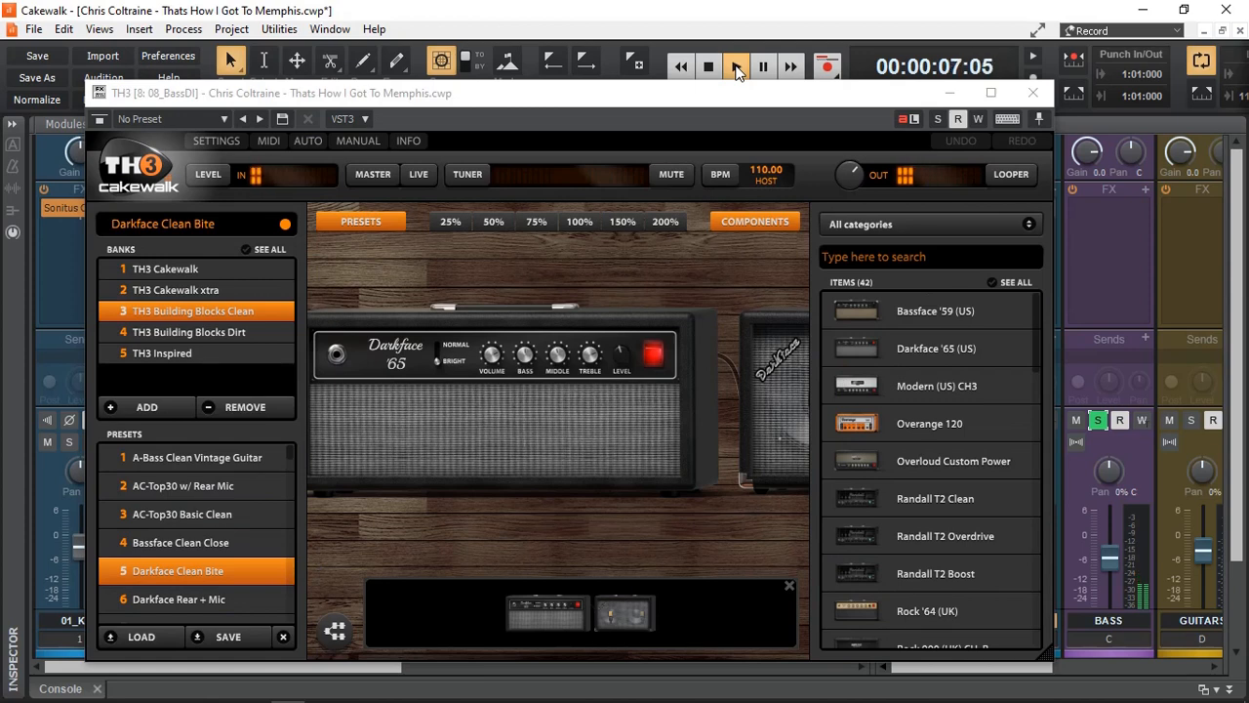
# Compare the bass with and without TH3 by toggling its bypass, leaving the effect active, and pause playback.
pyautogui.click(101, 117)
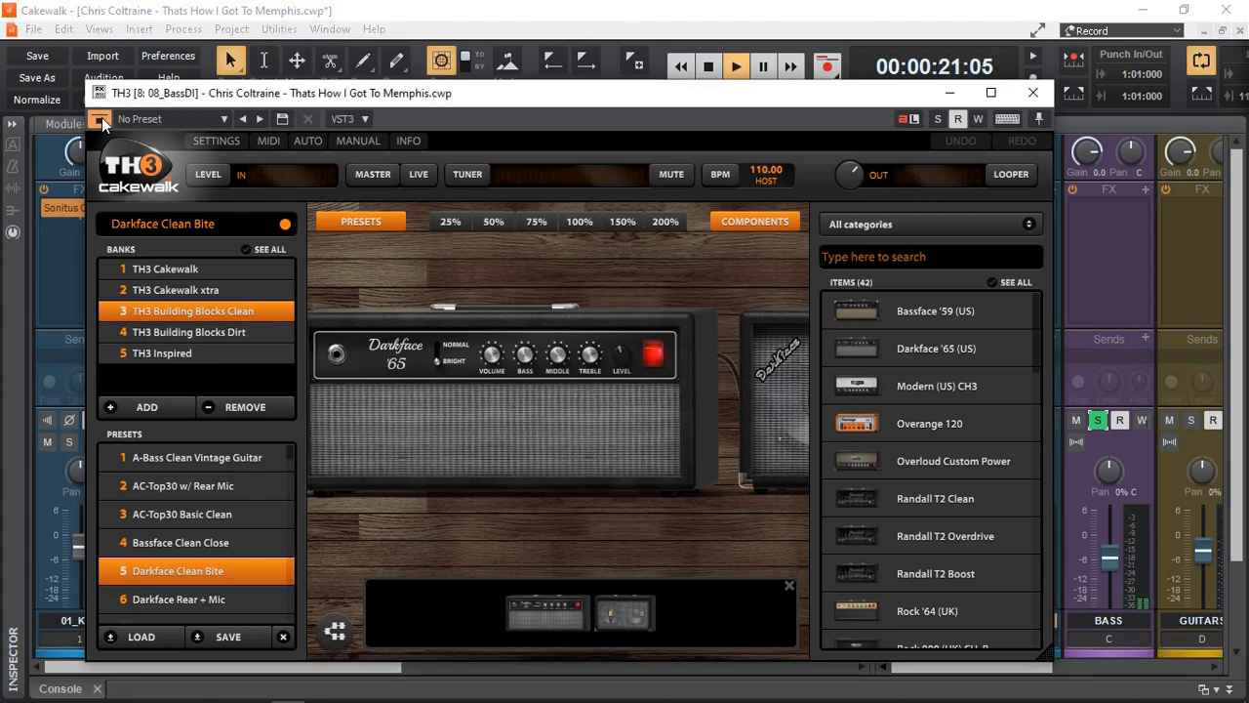
pyautogui.click(102, 118)
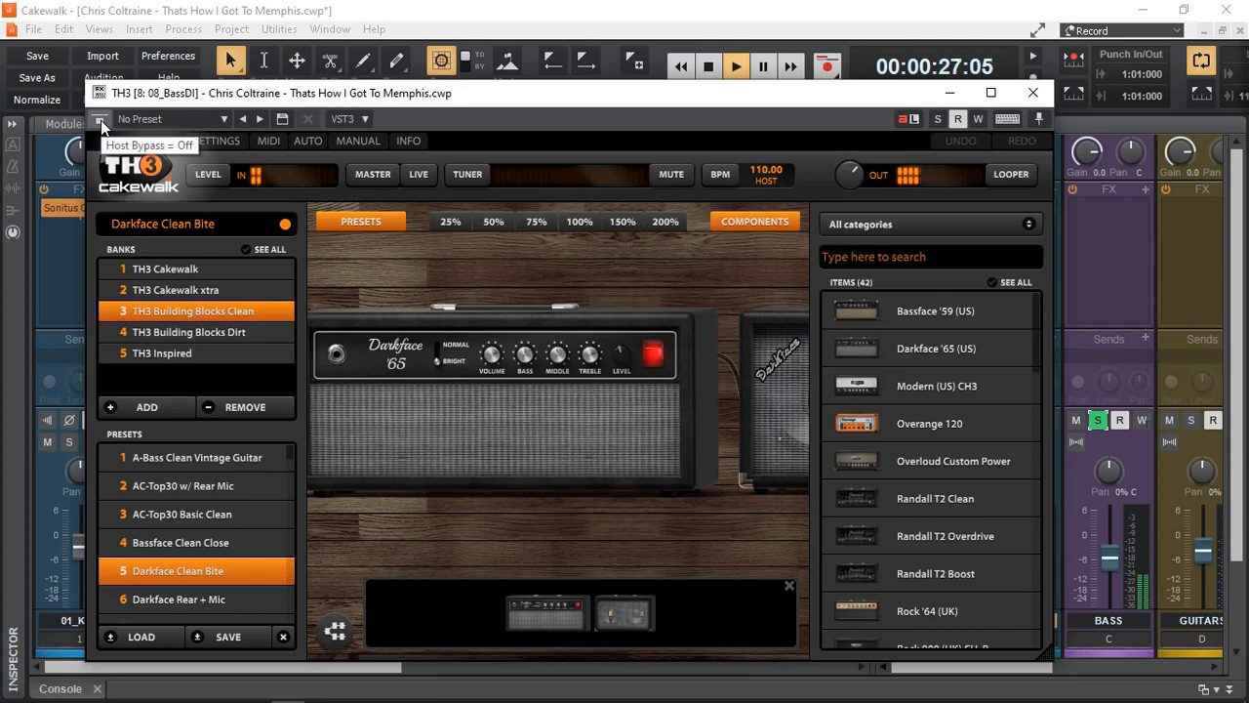
pyautogui.click(100, 120)
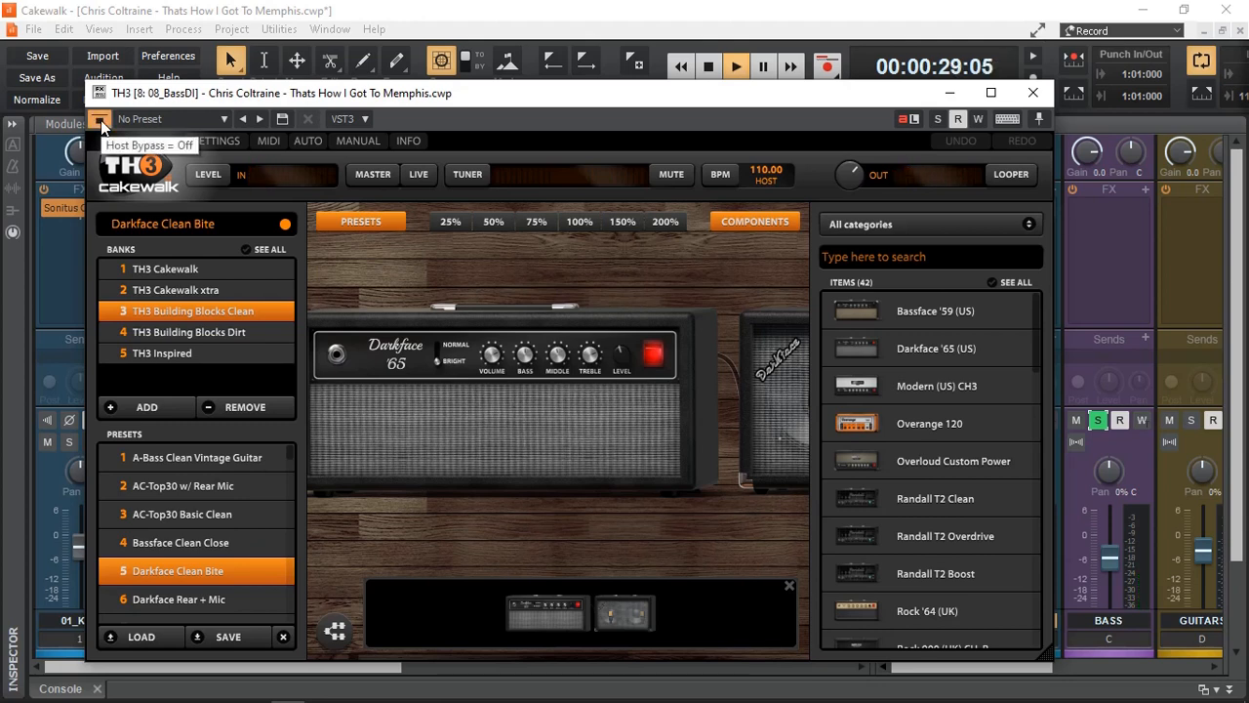
pyautogui.click(100, 120)
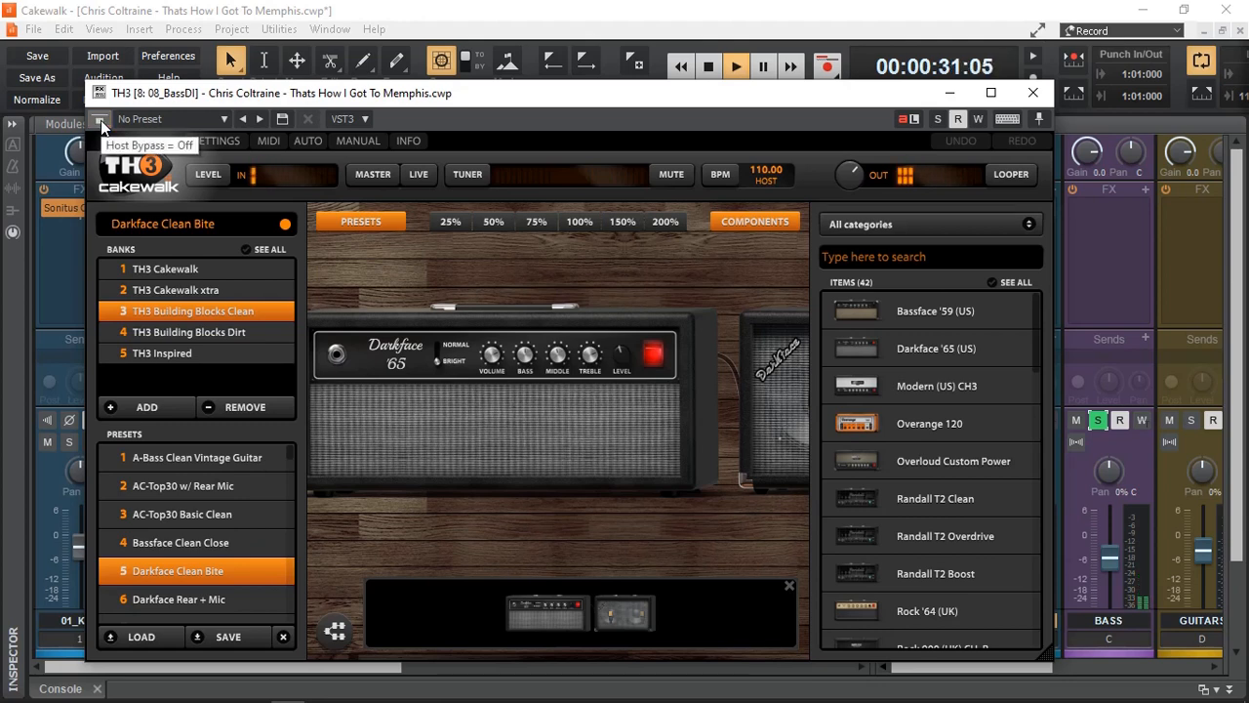
pyautogui.click(746, 62)
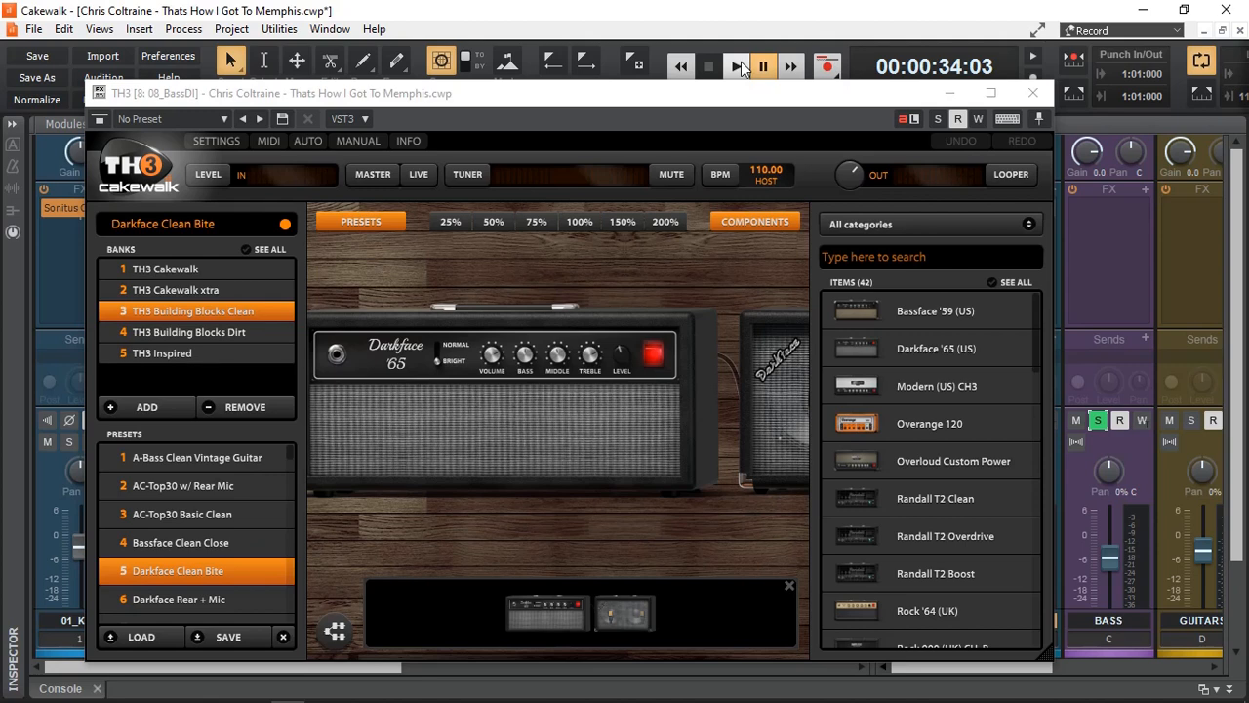
pyautogui.click(1033, 93)
# Examine the BASS bus's ProChannel EQ, compressor, tube and console emulation modules in the Inspector.
pyautogui.click(1107, 280)
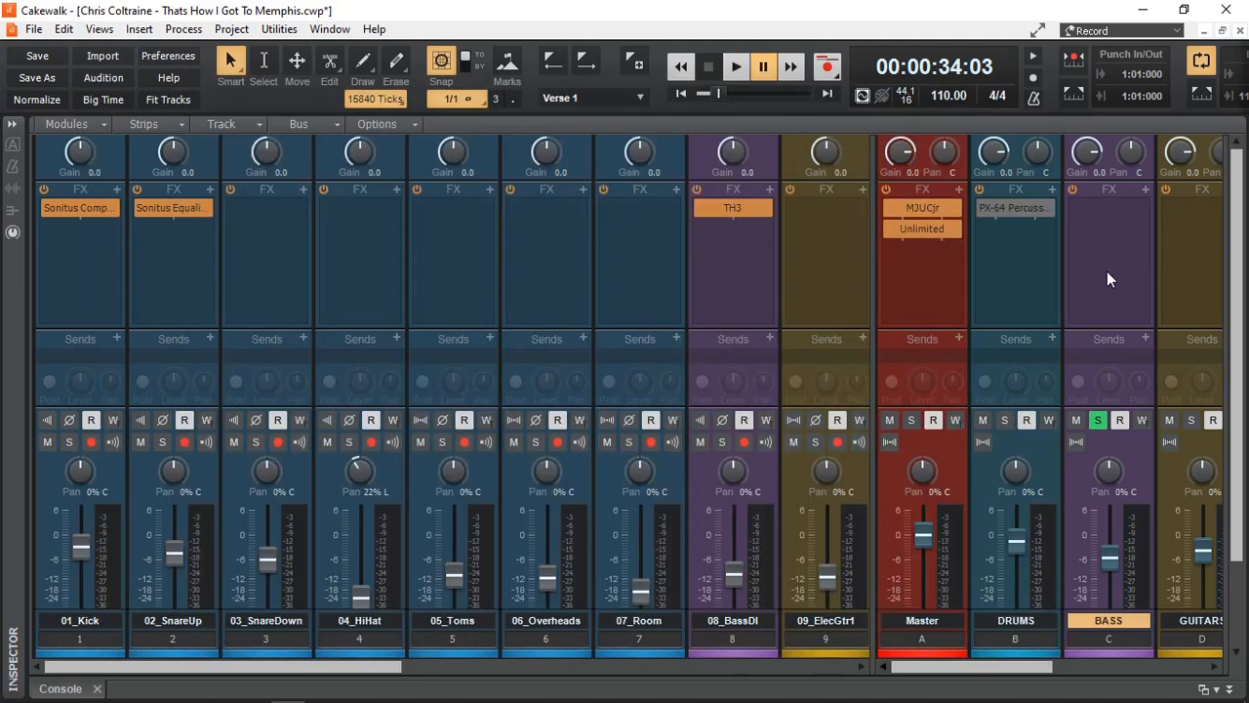
pyautogui.click(12, 125)
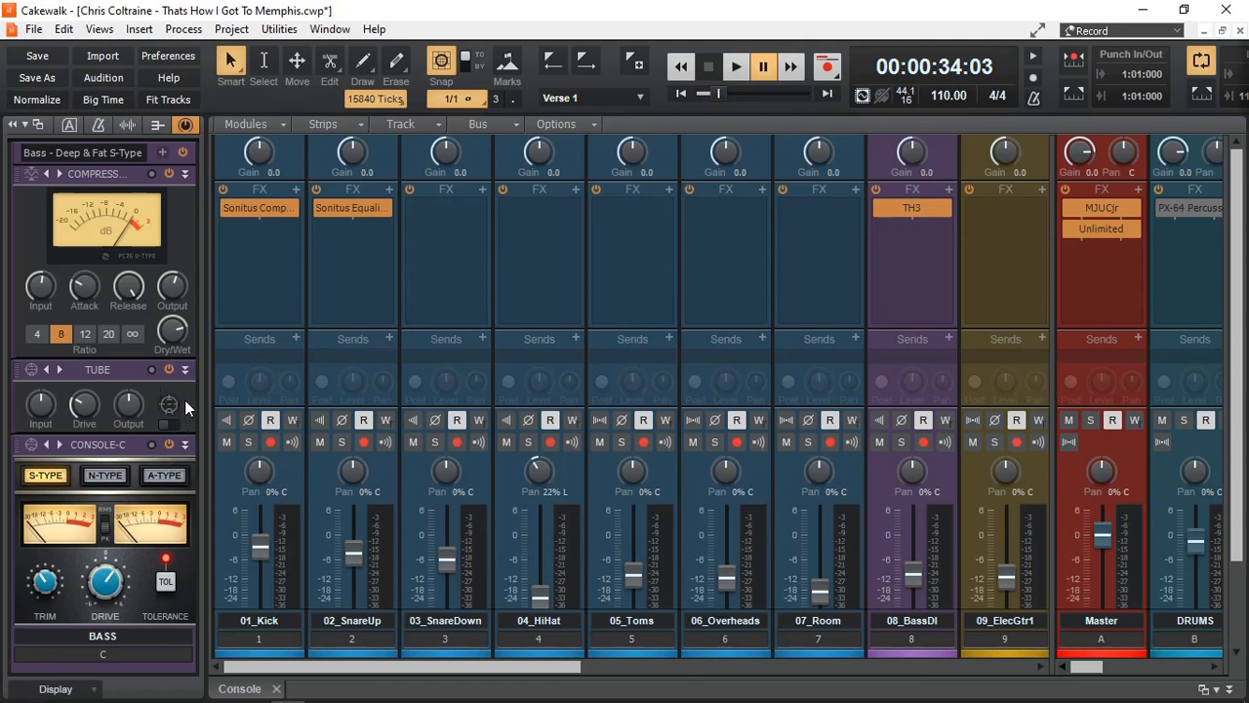
pyautogui.scroll(3, 186, 399)
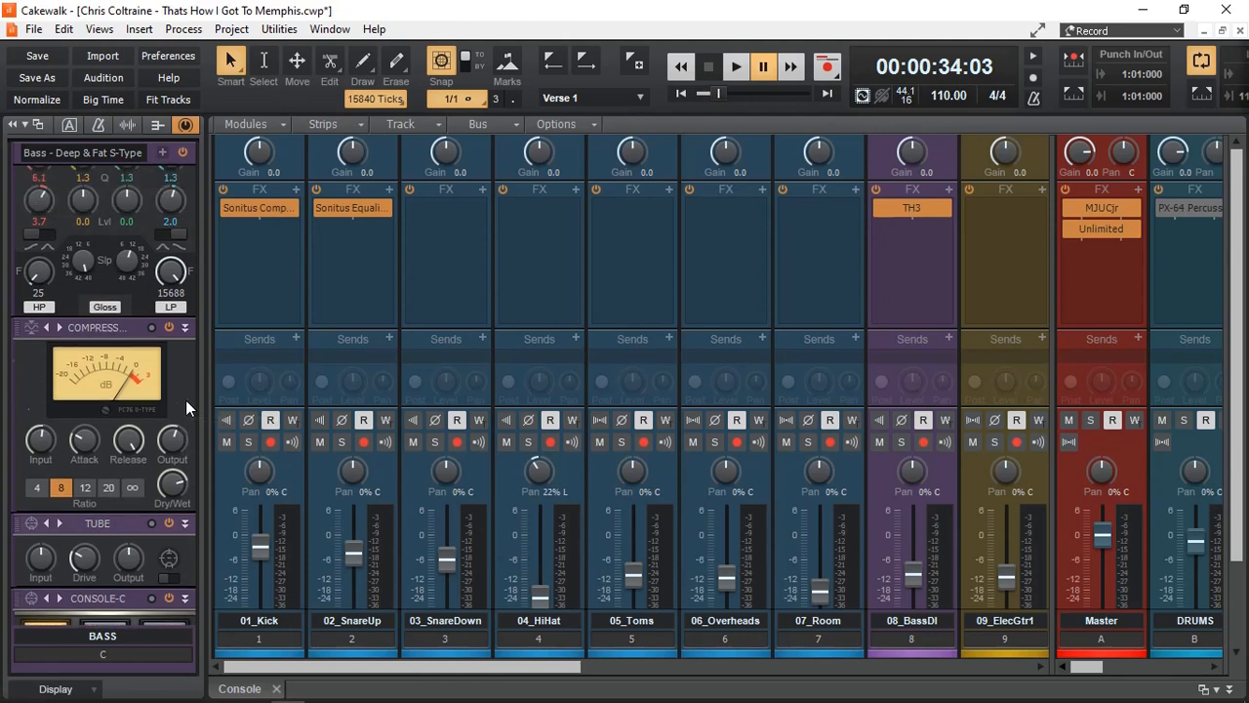
pyautogui.scroll(3, 186, 399)
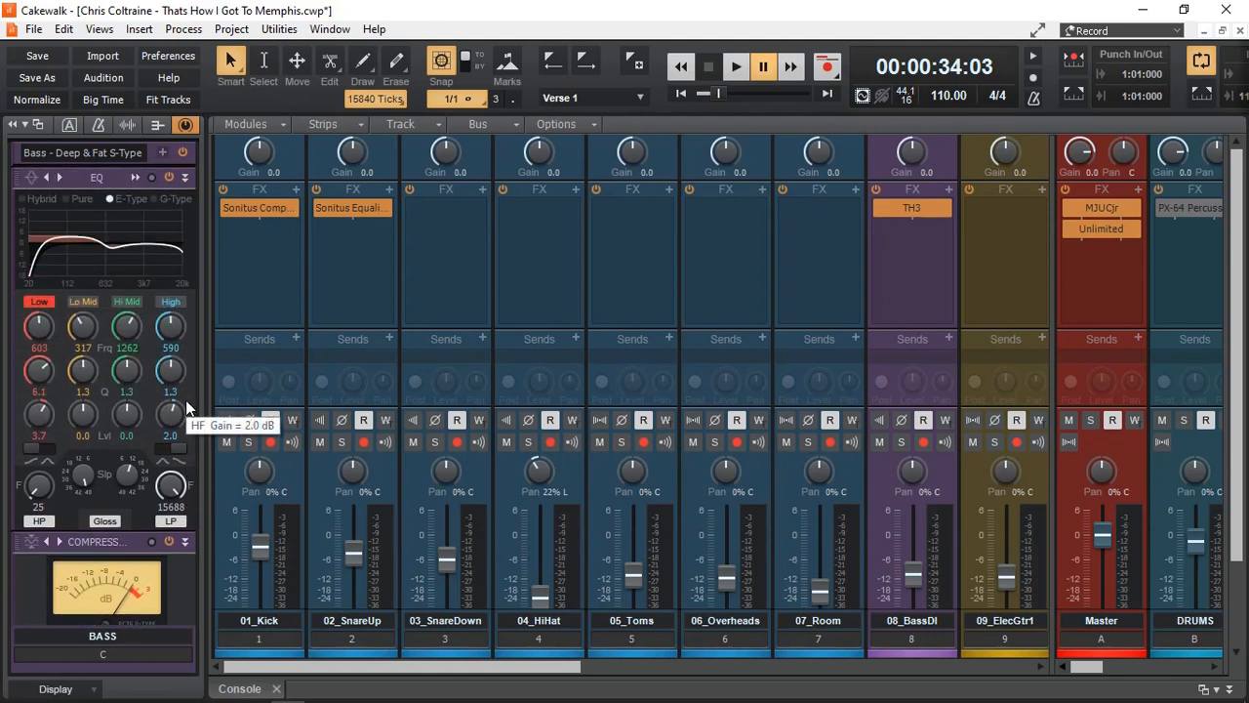
pyautogui.moveTo(112, 249)
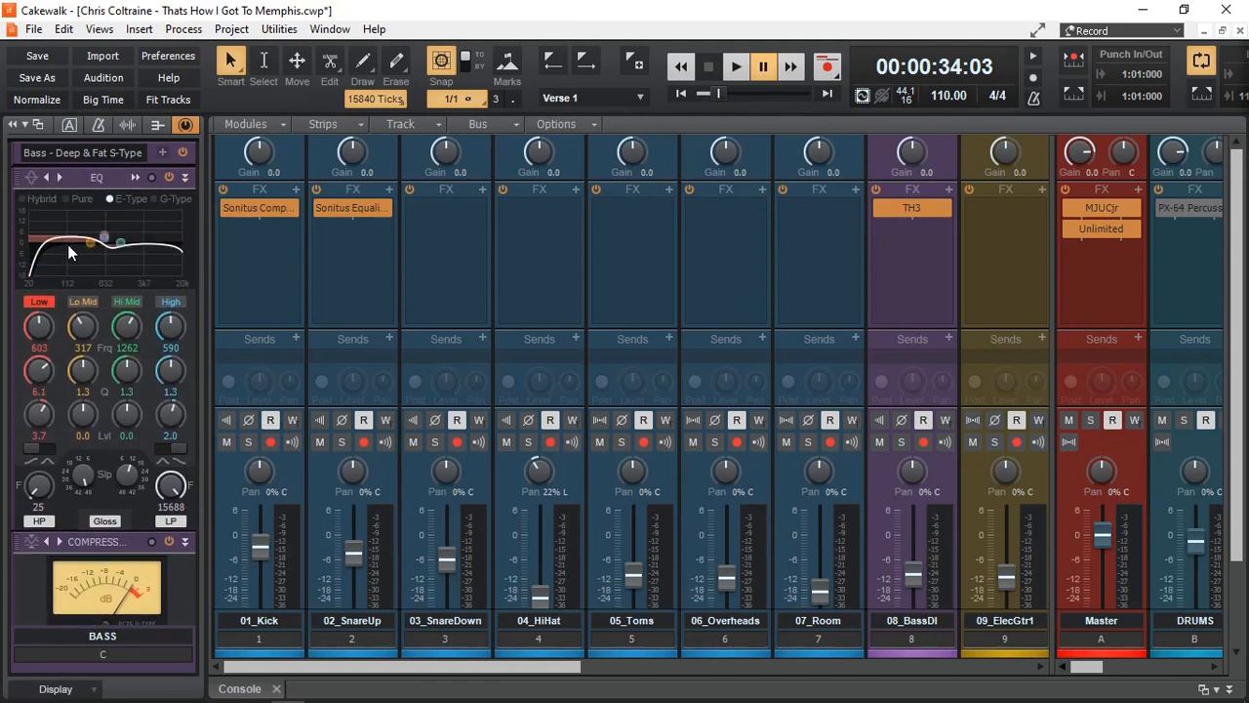
pyautogui.scroll(-2, 184, 423)
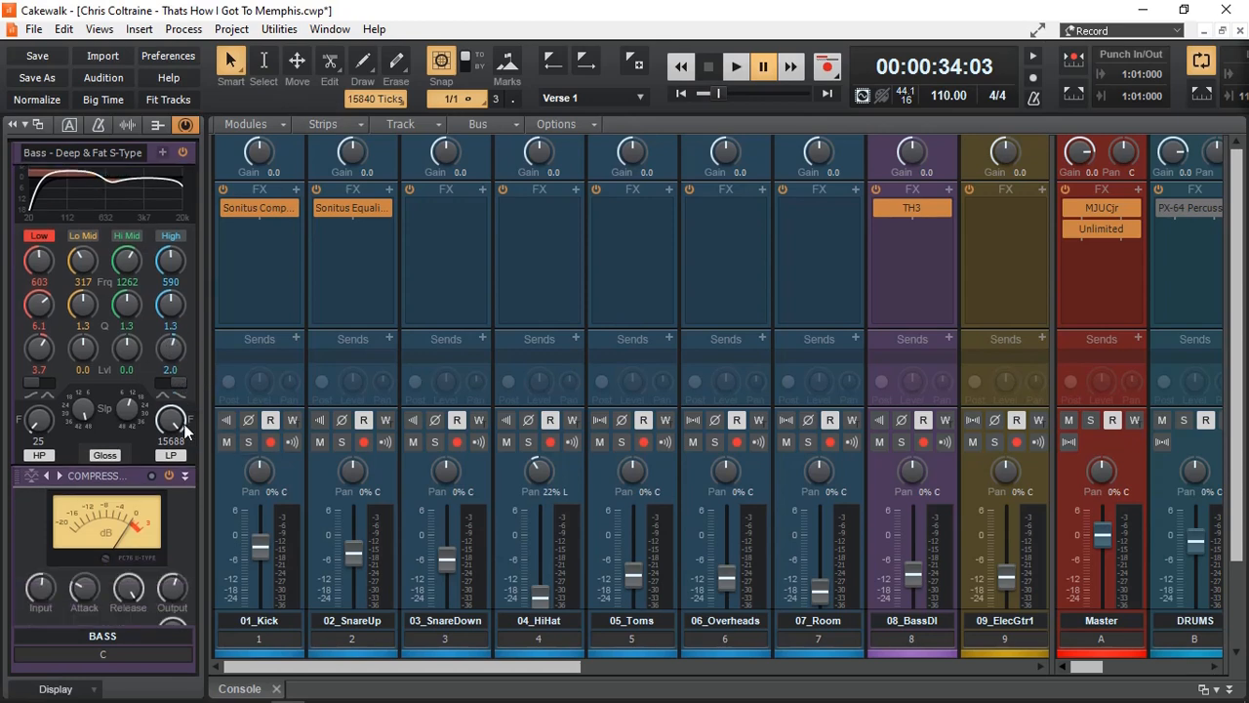
pyautogui.scroll(-9, 184, 423)
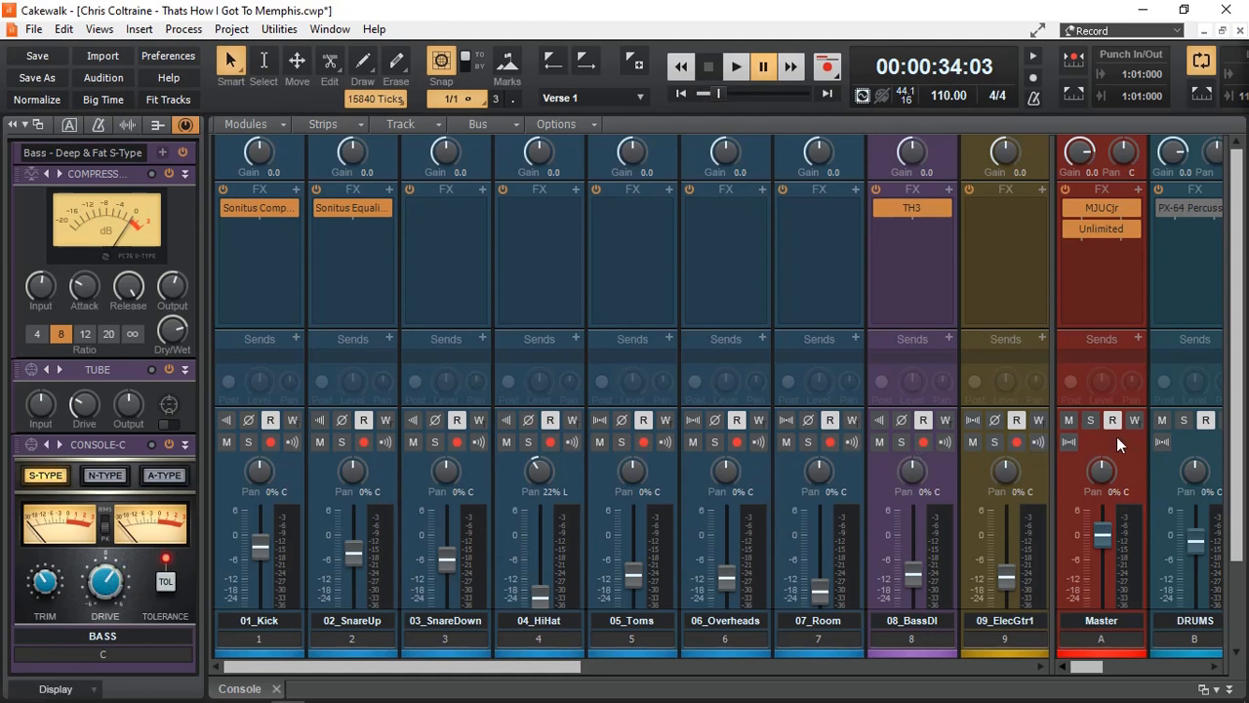
# Play the song, compare the bass in the full mix and on its own by toggling the BASS bus solo, and stop playback.
pyautogui.click(736, 66)
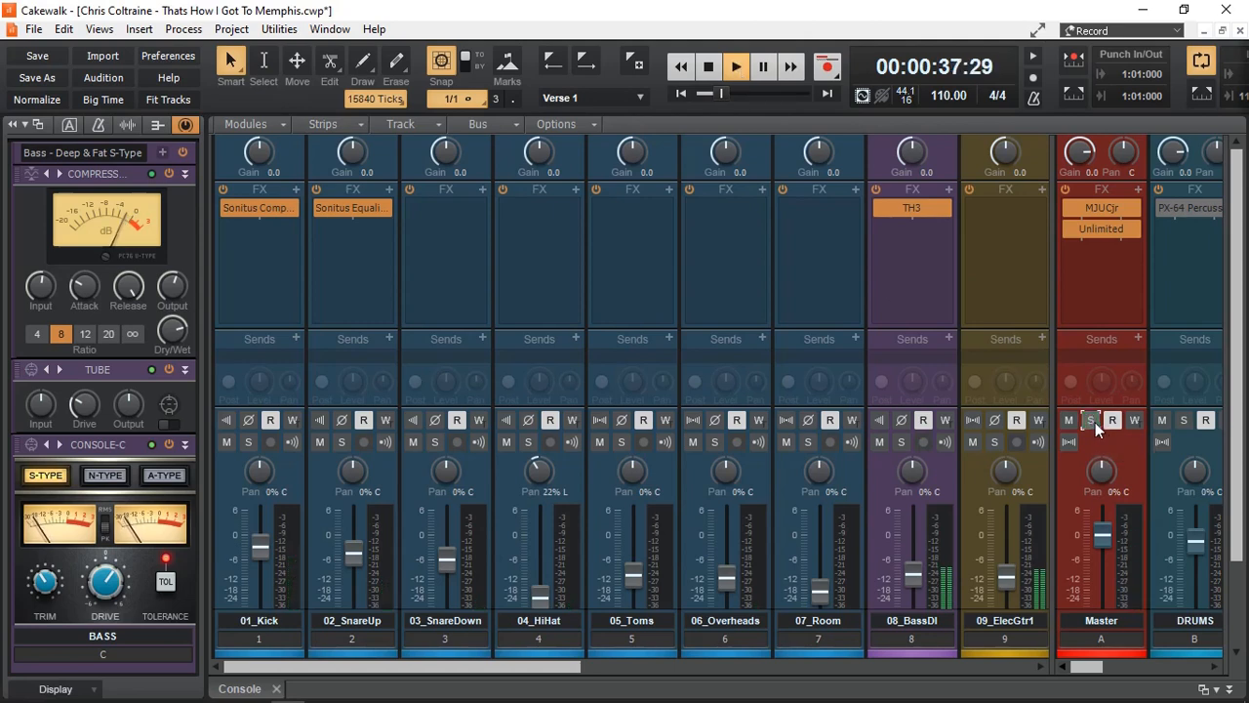
pyautogui.moveTo(552, 674); pyautogui.dragTo(507, 671)
pyautogui.moveTo(1086, 666); pyautogui.dragTo(1118, 667)
pyautogui.click(1131, 424)
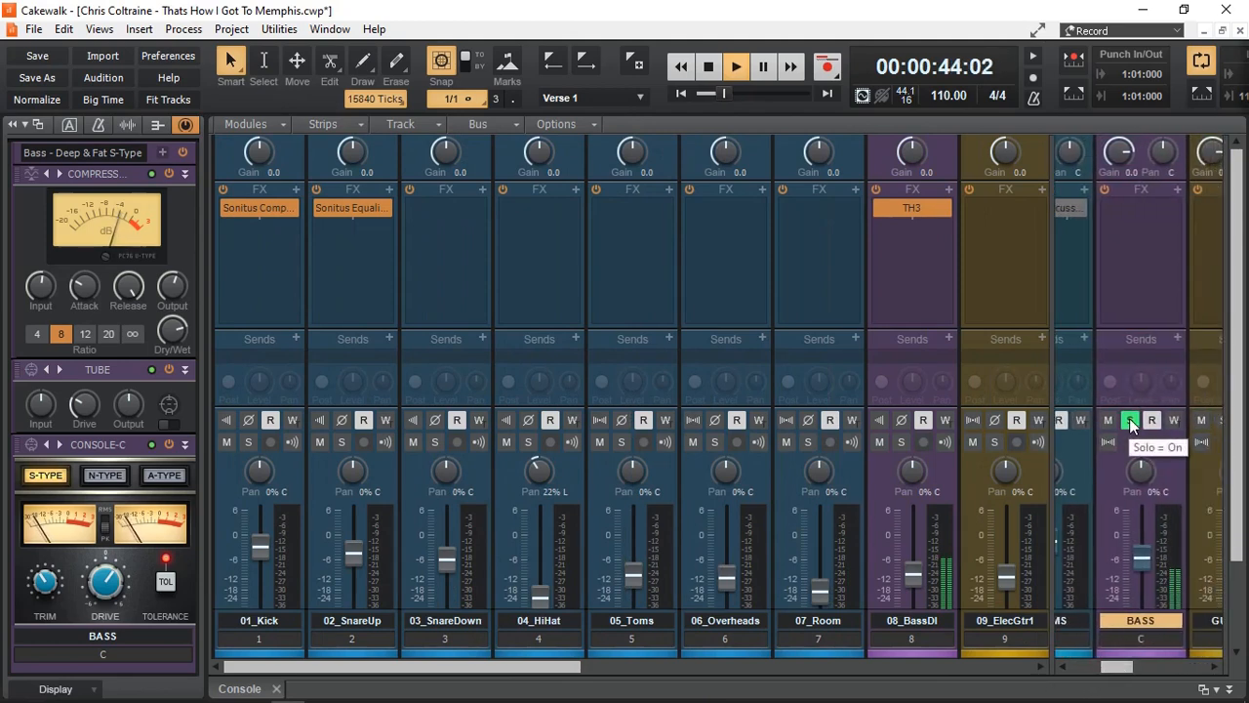
pyautogui.click(1129, 419)
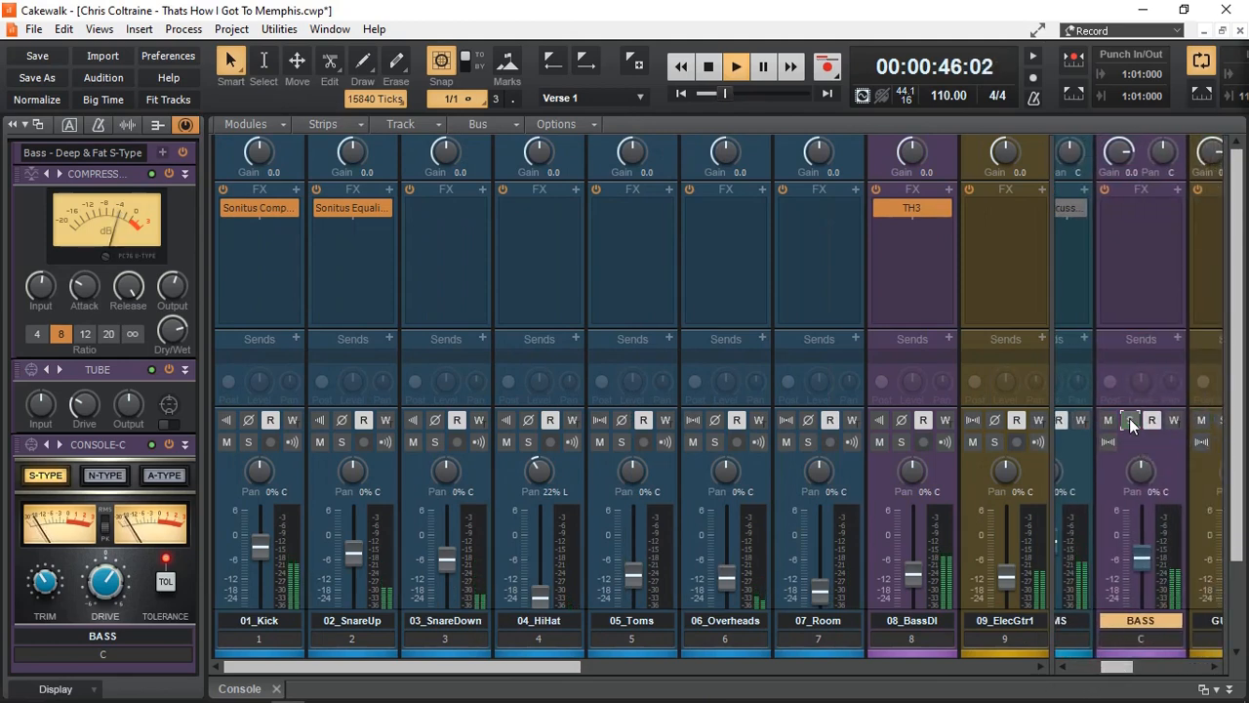
pyautogui.click(1129, 420)
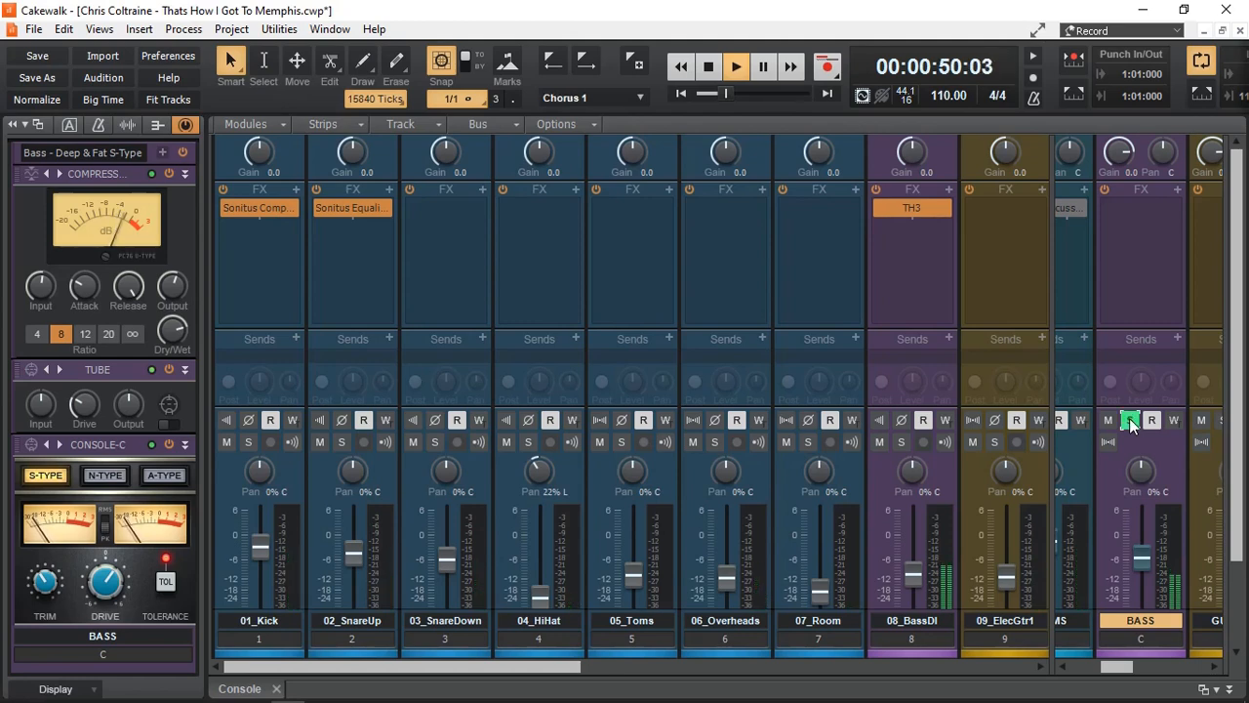
pyautogui.press('space')
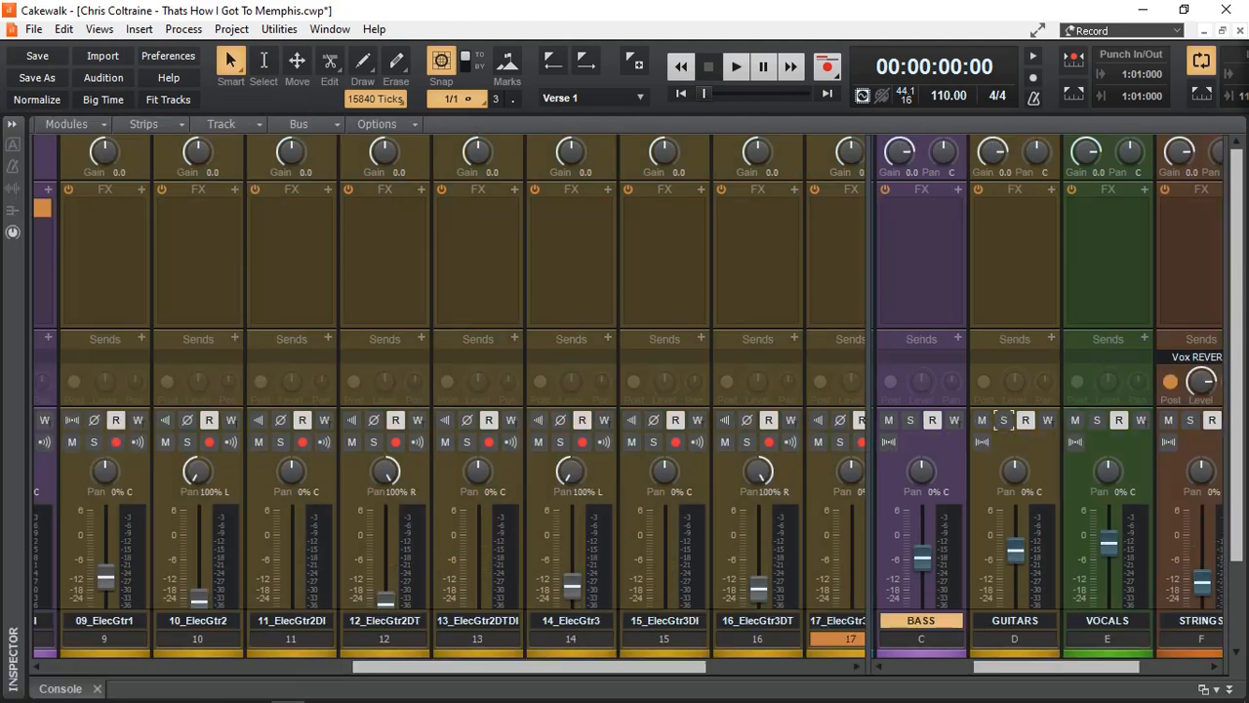
# Review the guitar tracks' levels and routing in the console, solo the GUITARS bus and play the song from the beginning.
pyautogui.scroll(-3, 642, 372)
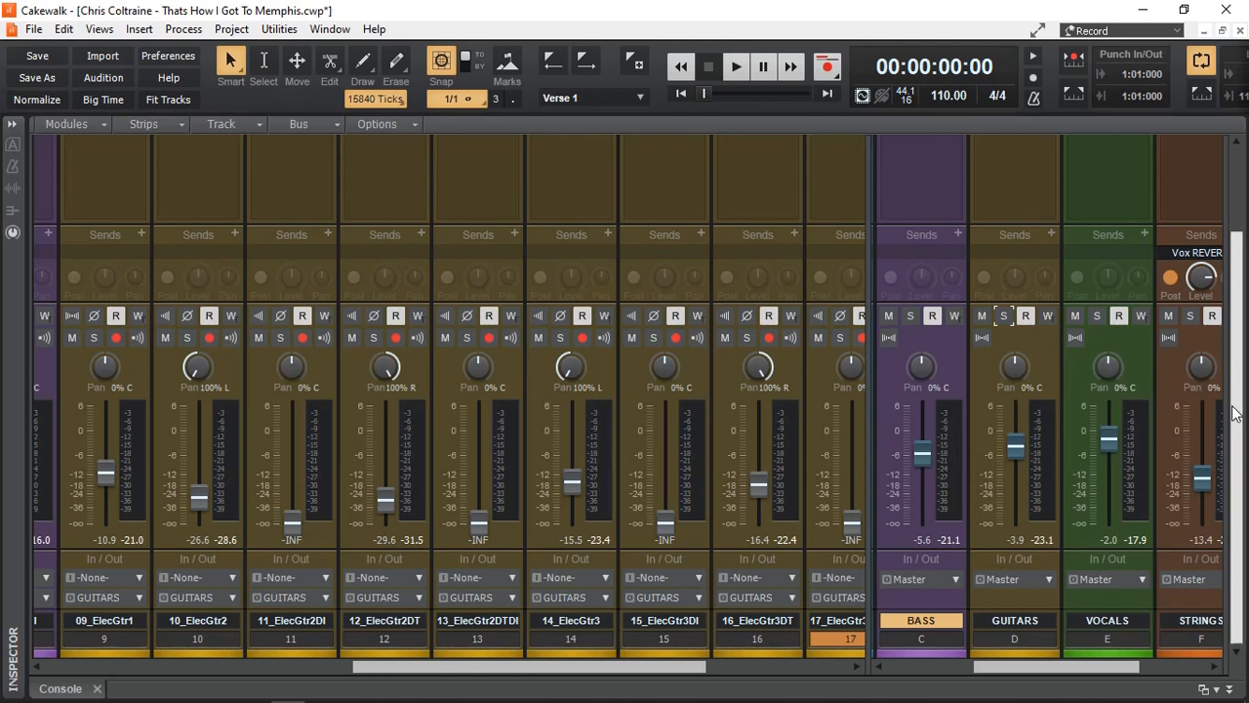
pyautogui.scroll(3, 1231, 305)
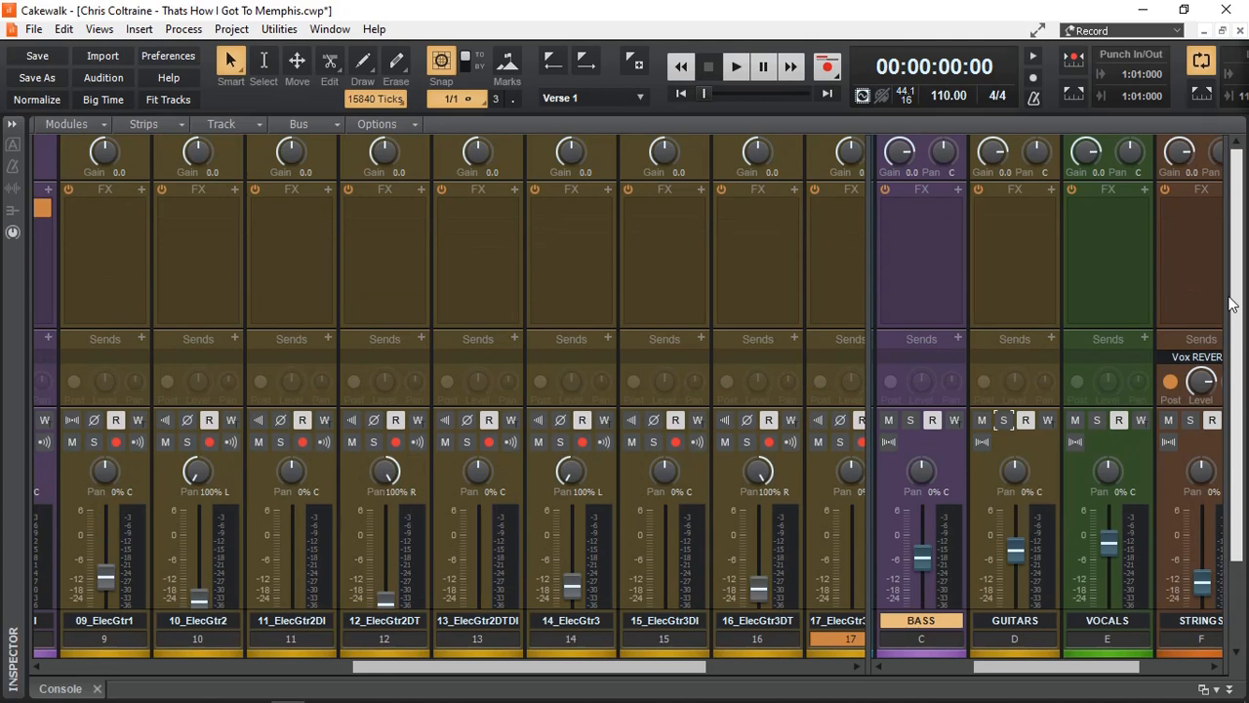
pyautogui.scroll(-3, 1231, 305)
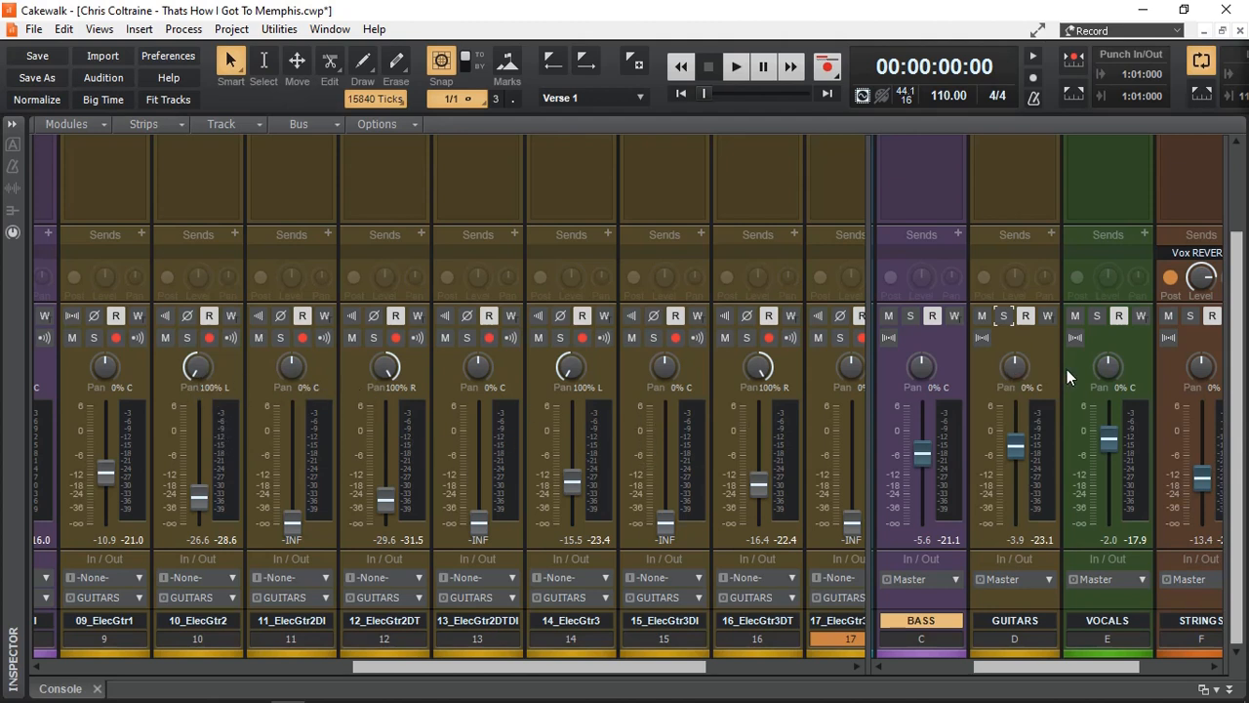
pyautogui.click(1004, 315)
pyautogui.press('space')
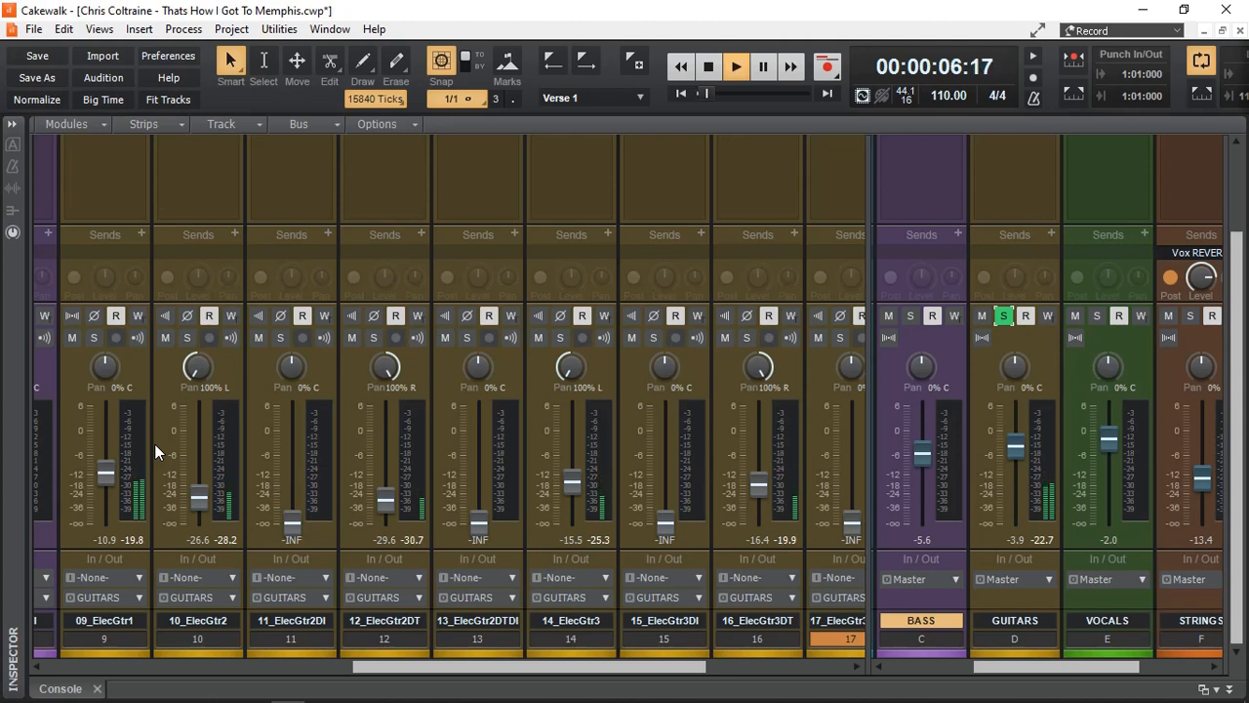
# Audition 09_ElecGtr1 on its own, pausing and resuming playback, and clear its solo.
pyautogui.click(91, 336)
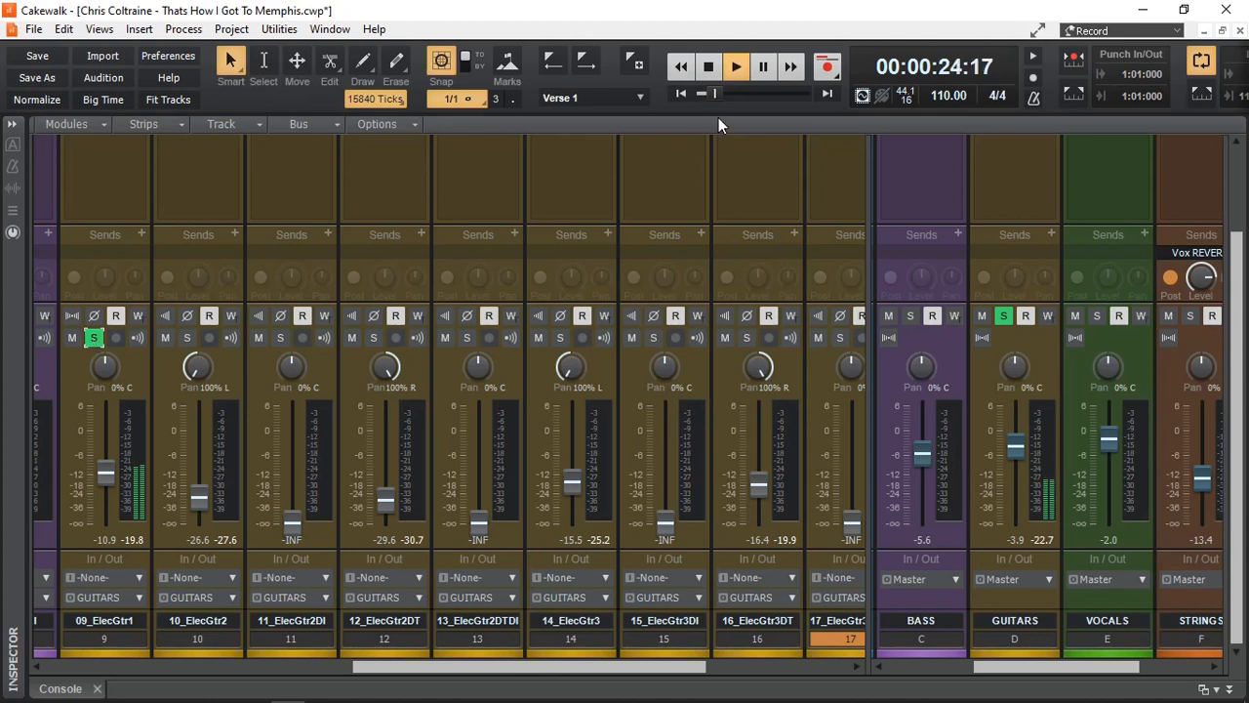
pyautogui.click(737, 68)
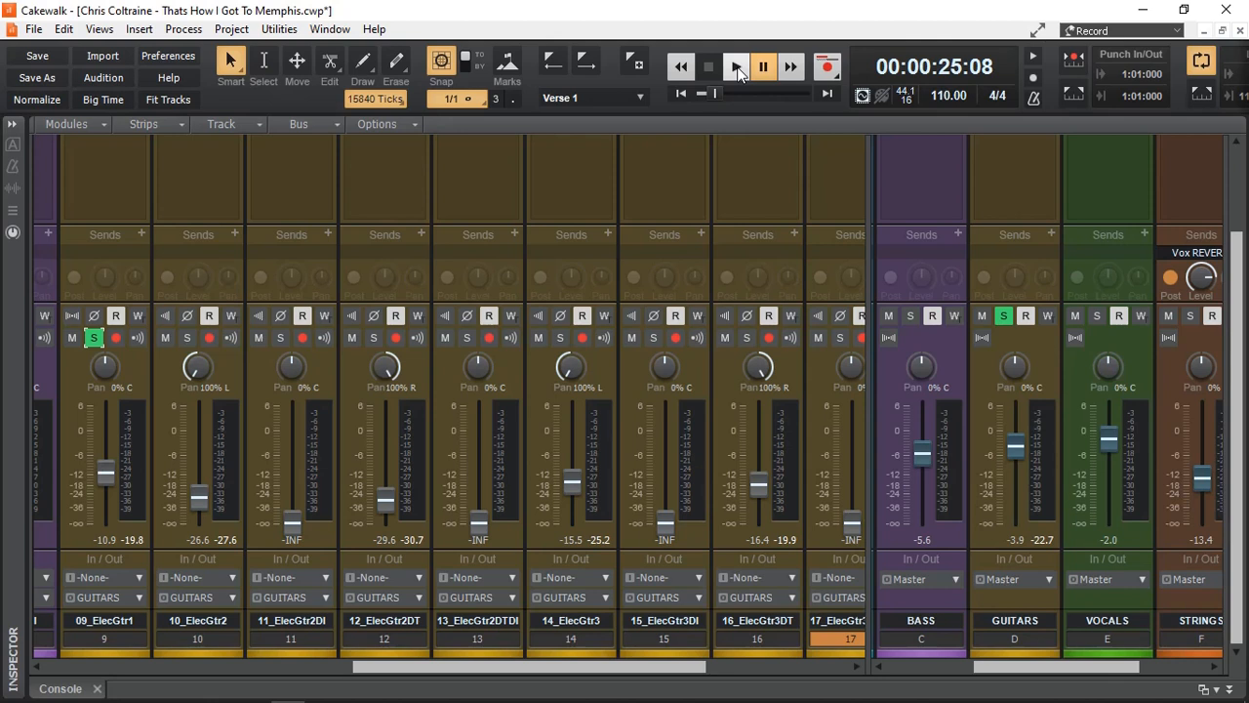
pyautogui.click(737, 67)
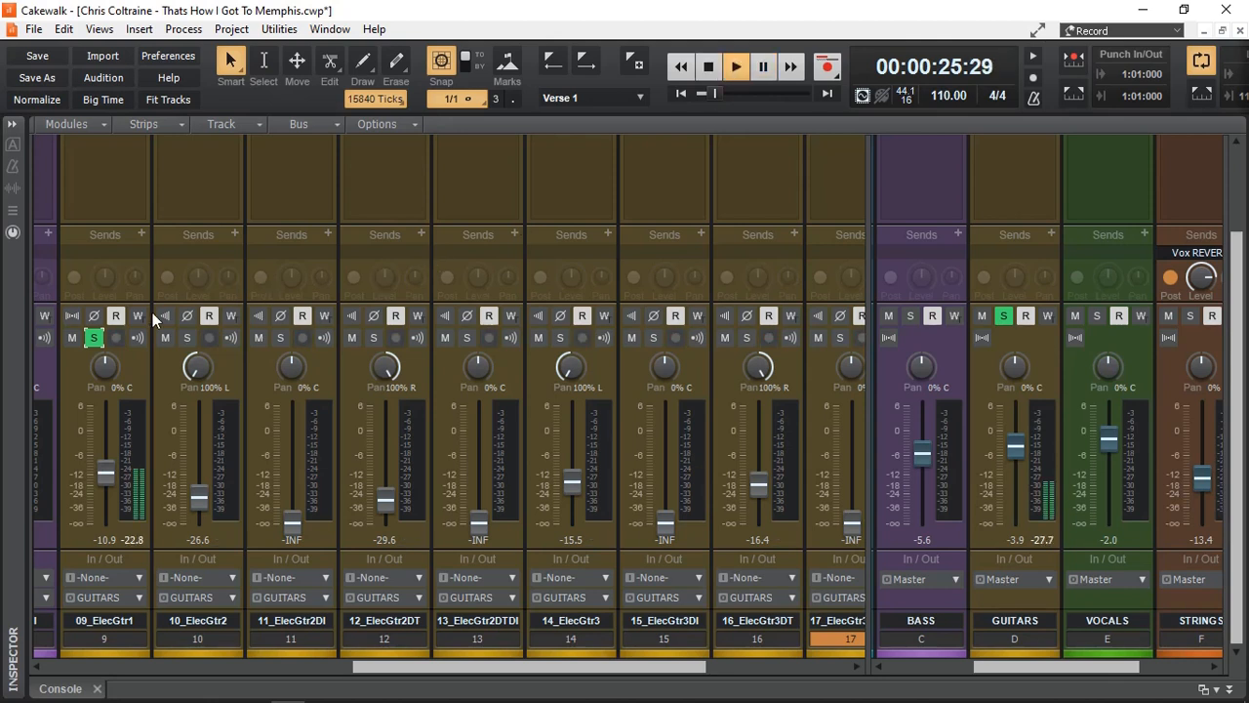
pyautogui.click(94, 338)
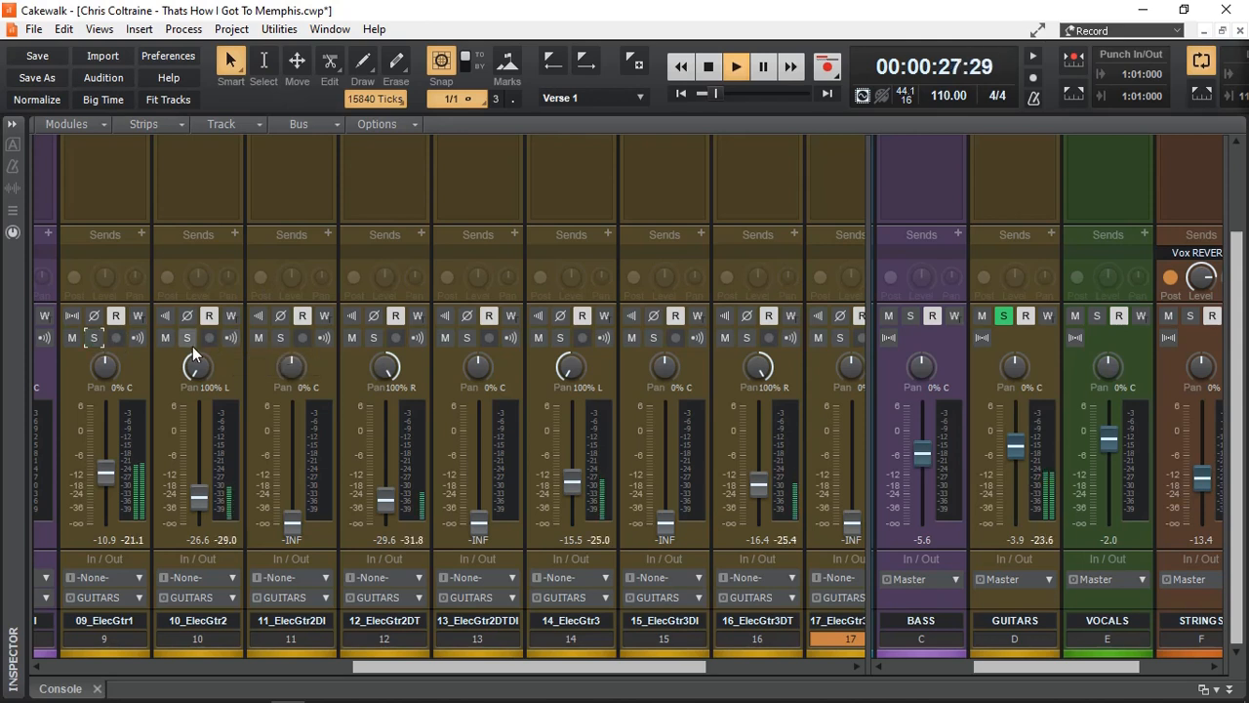
# Audition 10_ElecGtr2 soloed with 12_ElecGtr2DT, and switch the solo to 14_ElecGtr3 and 16_ElecGtr3DT.
pyautogui.click(189, 338)
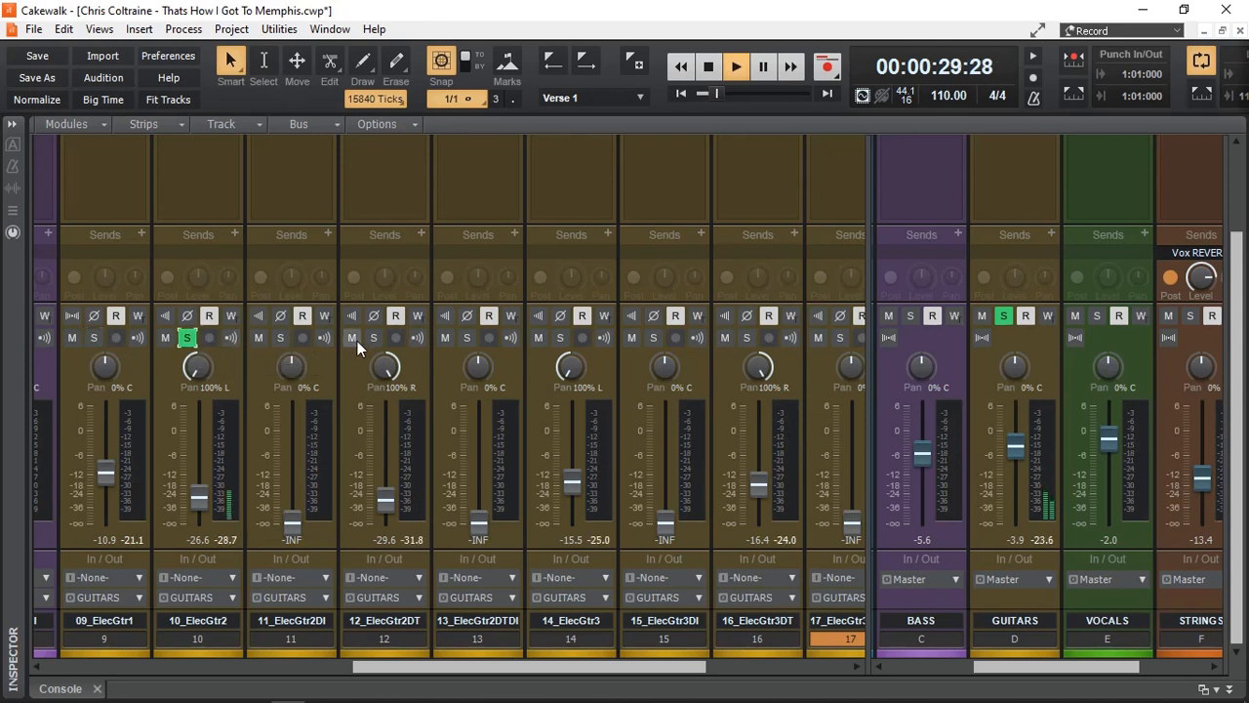
pyautogui.click(372, 338)
pyautogui.click(561, 339)
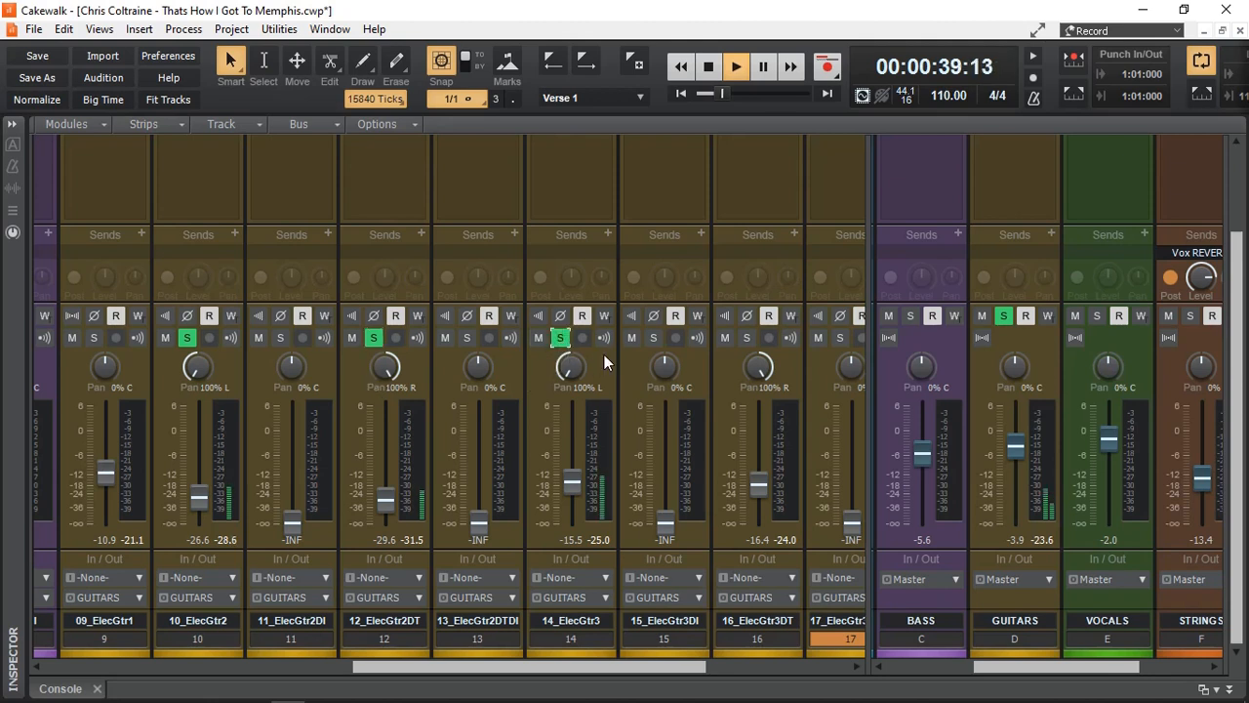
pyautogui.click(746, 339)
pyautogui.click(374, 339)
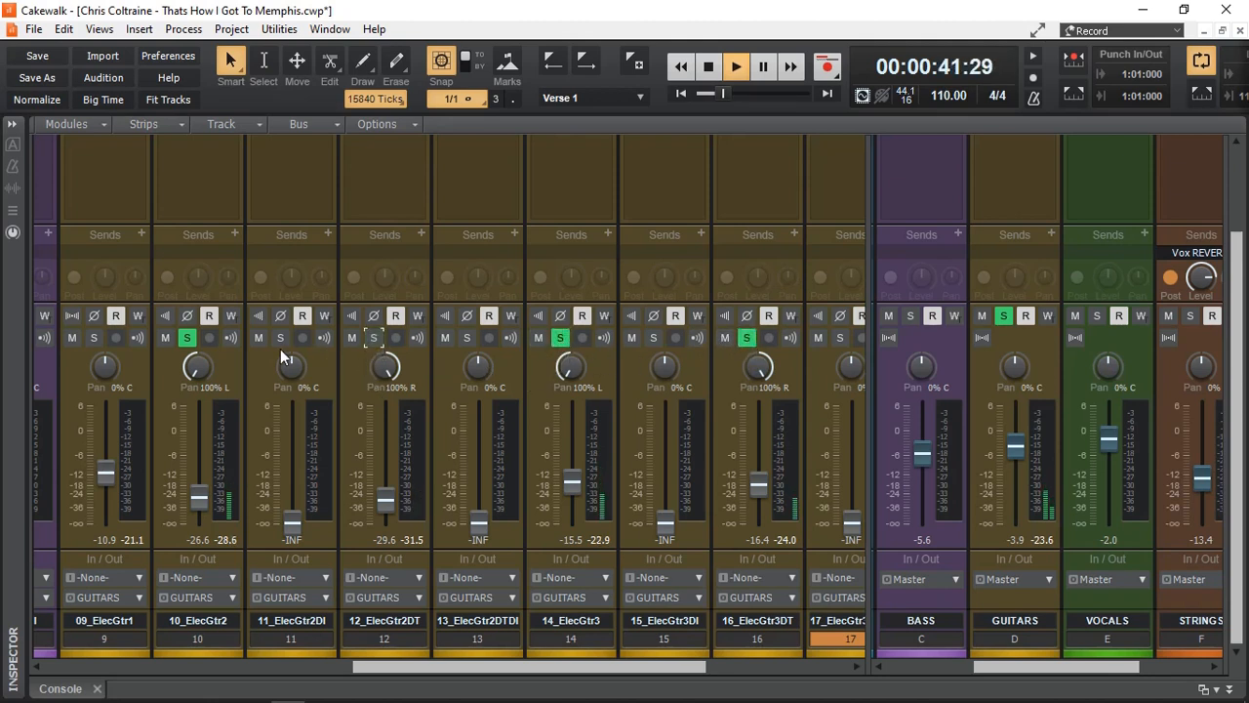
pyautogui.click(186, 337)
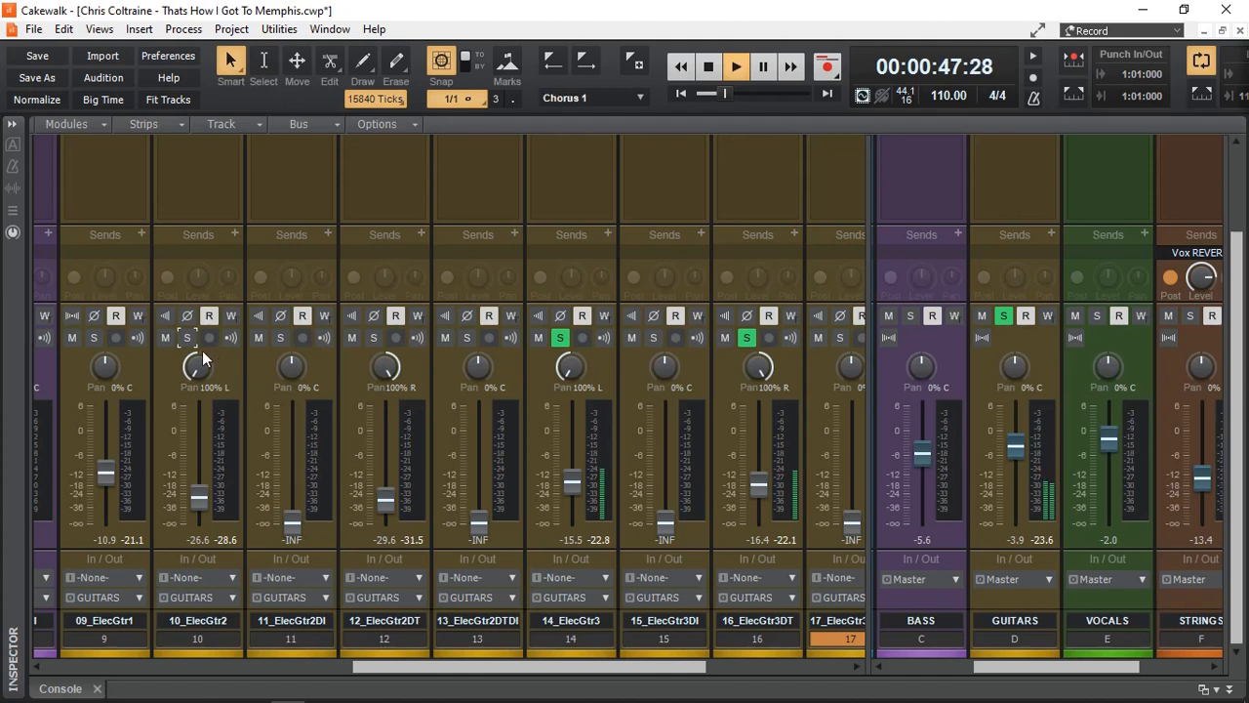
# Clear the solos on 16_ElecGtr3DT and 14_ElecGtr3, listen to all the guitars together, and stop playback.
pyautogui.click(745, 338)
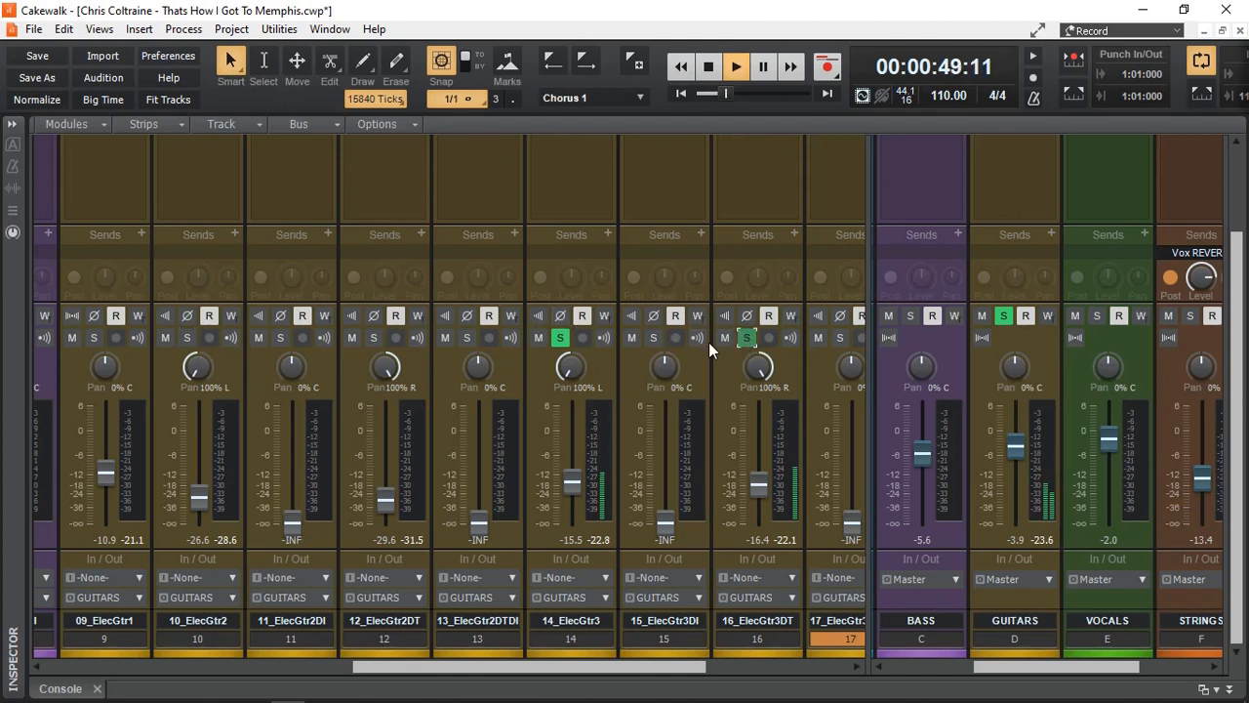
pyautogui.click(562, 338)
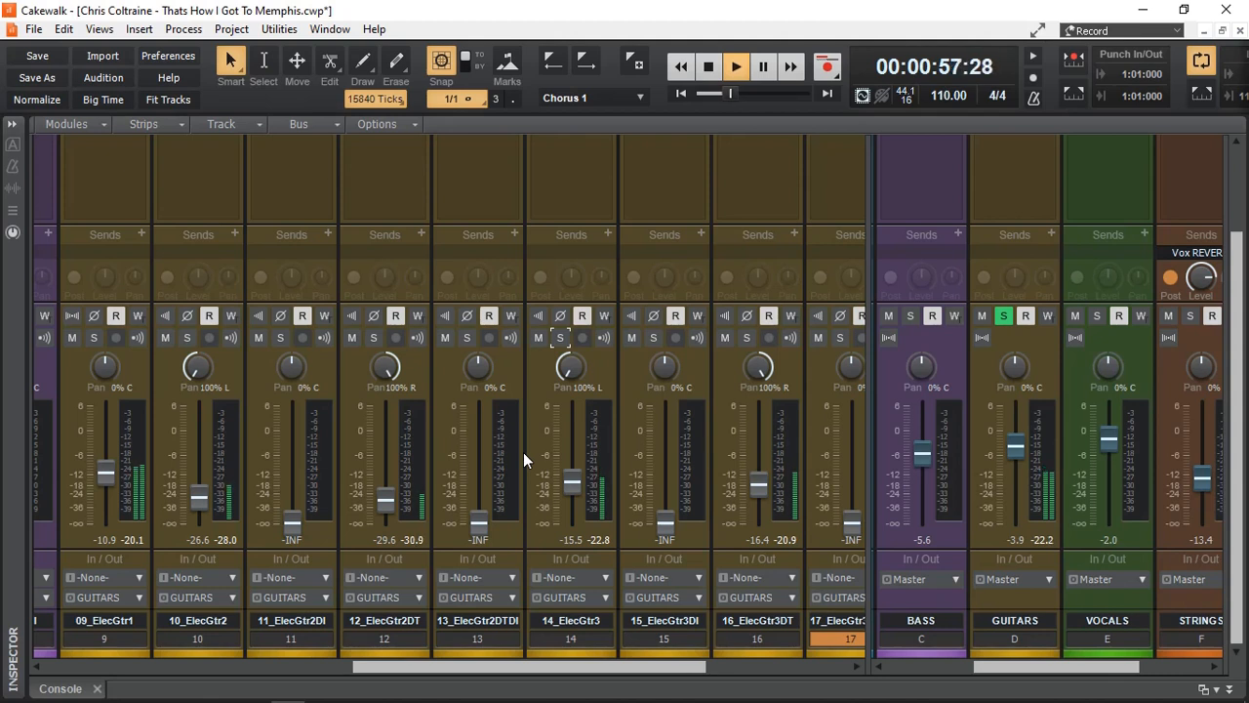
pyautogui.press('space')
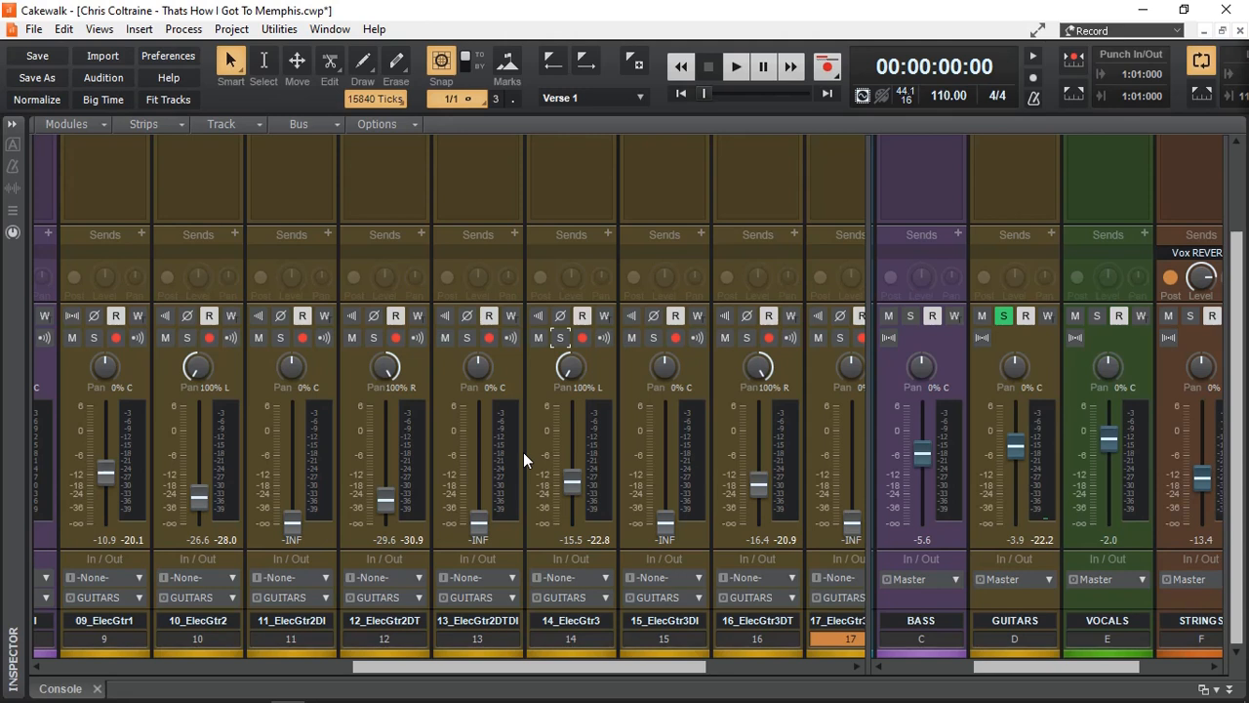
# Examine the GUITARS bus's ProChannel tube, compressor, EQ and console emulation modules in the Inspector, and collapse the Inspector.
pyautogui.click(1025, 184)
pyautogui.press('i')
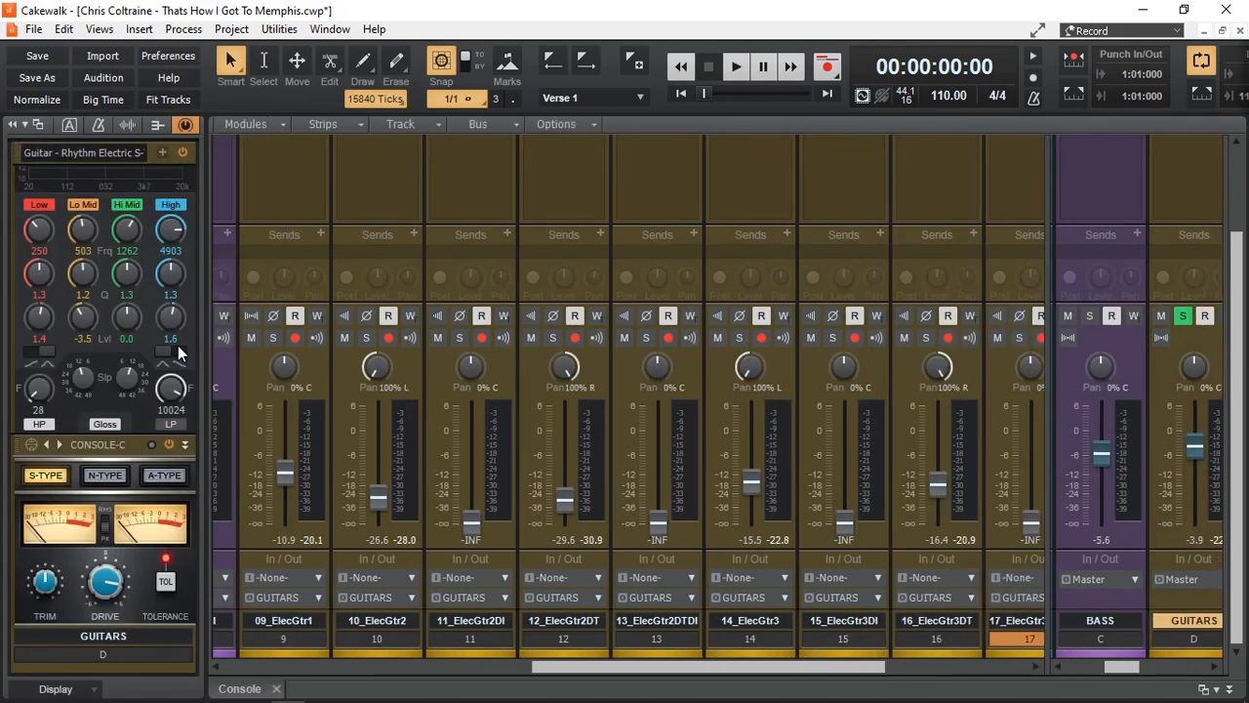
pyautogui.scroll(5, 191, 323)
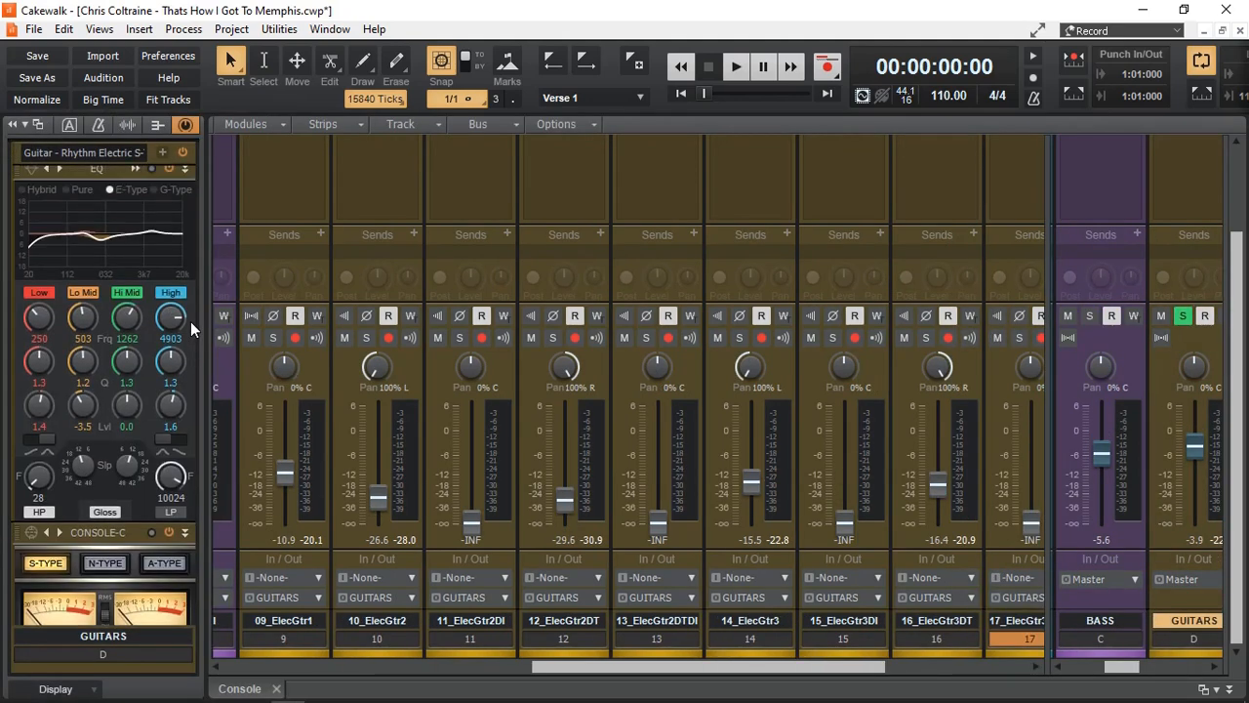
pyautogui.scroll(1, 190, 321)
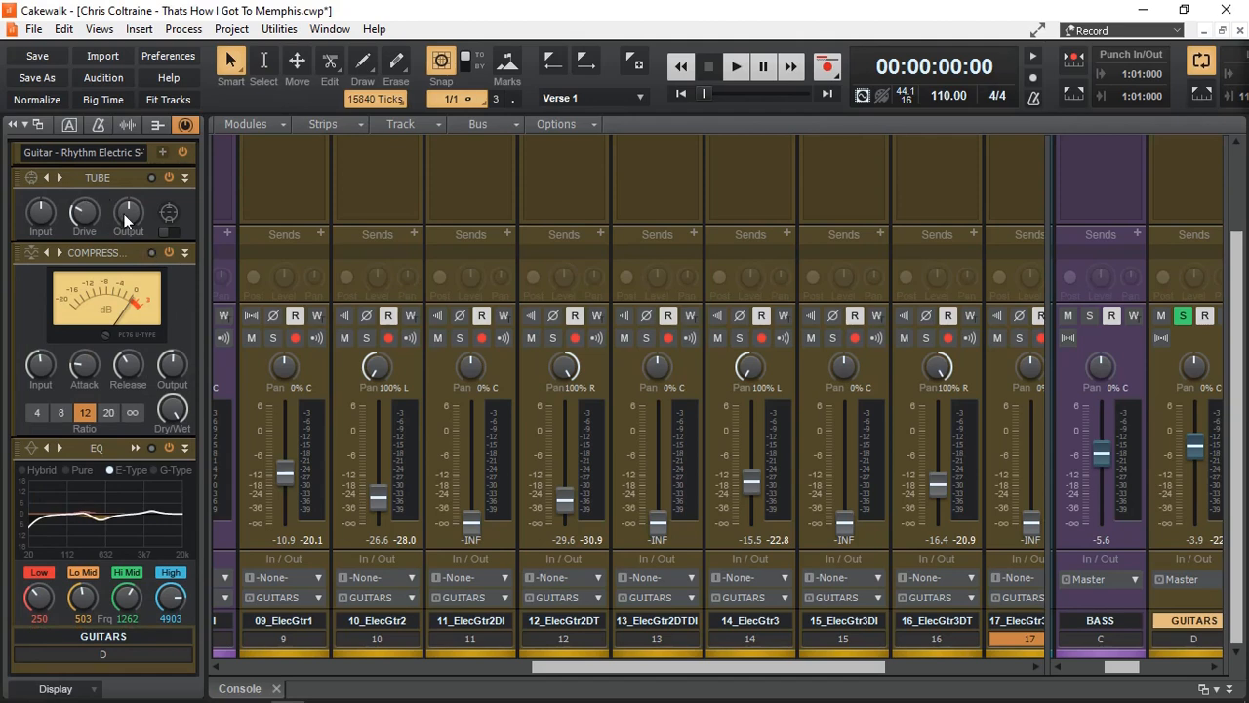
pyautogui.scroll(-5, 184, 296)
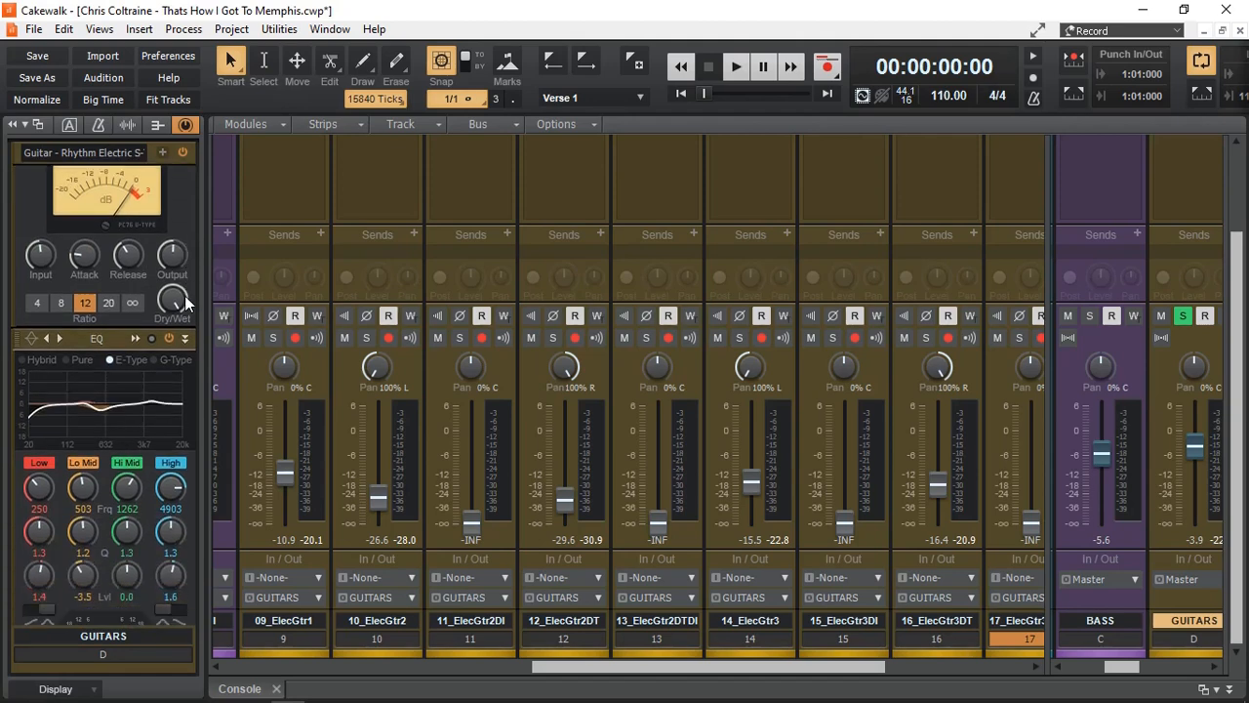
pyautogui.scroll(-1, 185, 296)
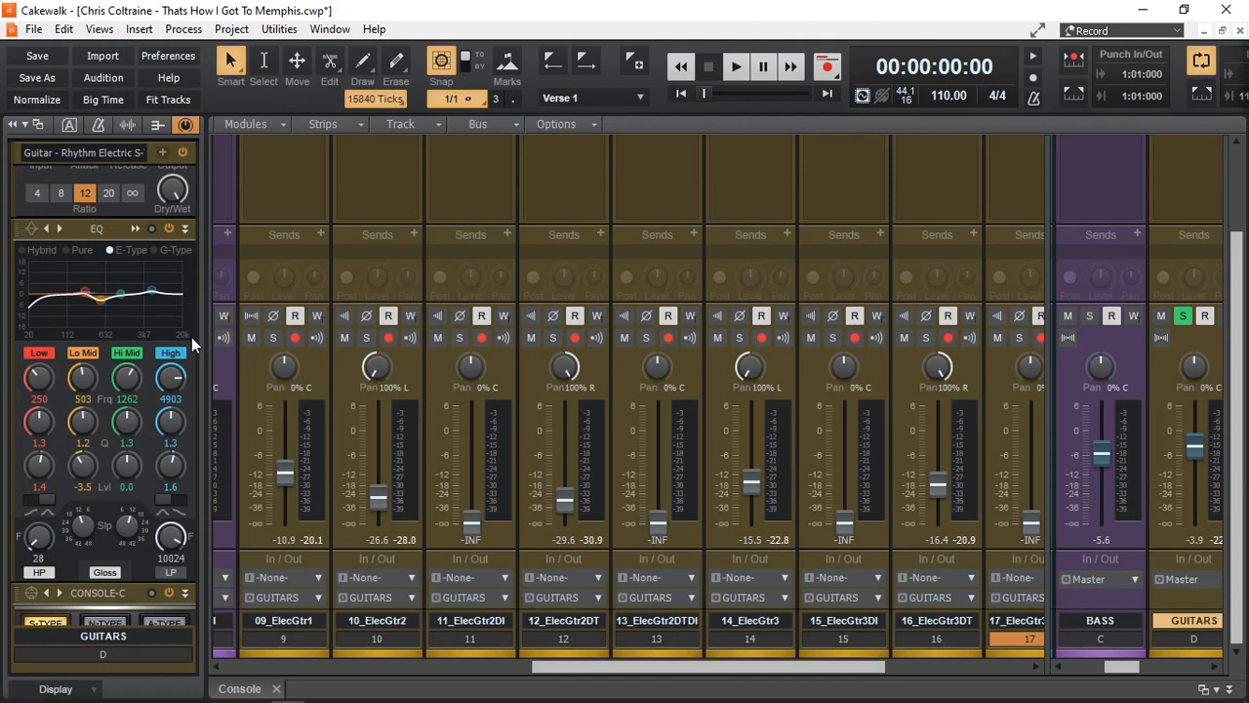
pyautogui.scroll(-2, 194, 339)
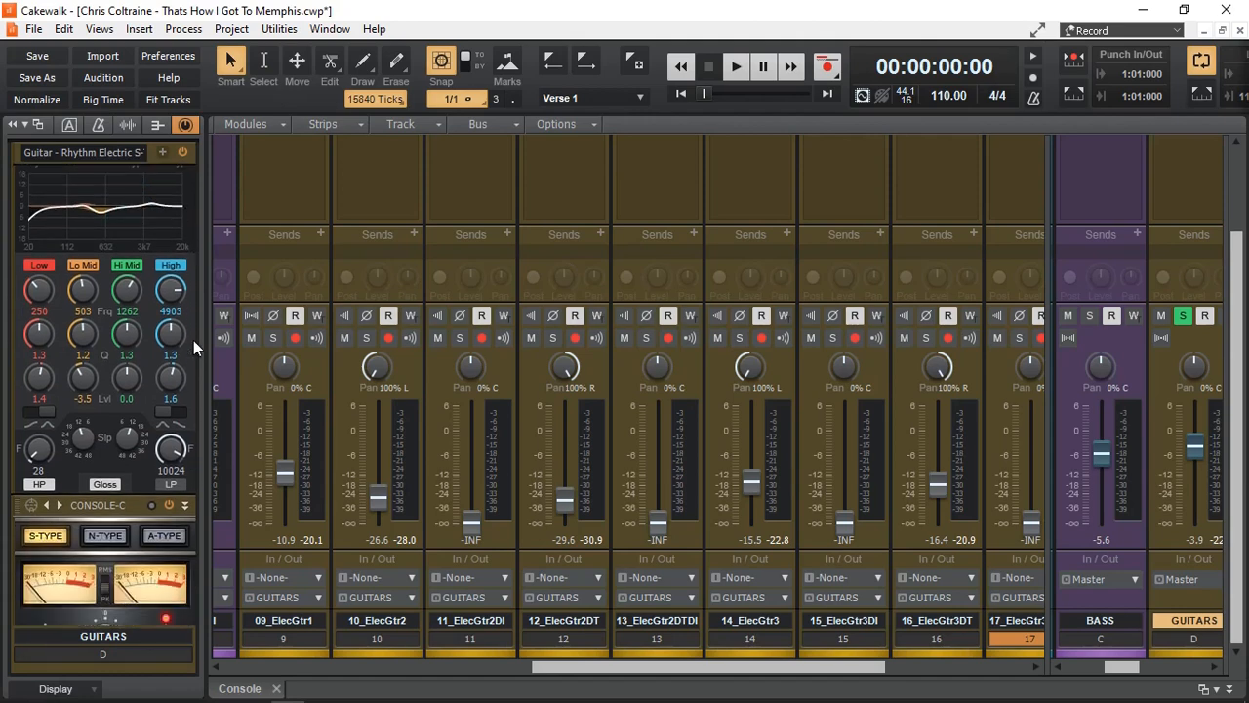
pyautogui.moveTo(105, 207)
pyautogui.scroll(-2, 194, 308)
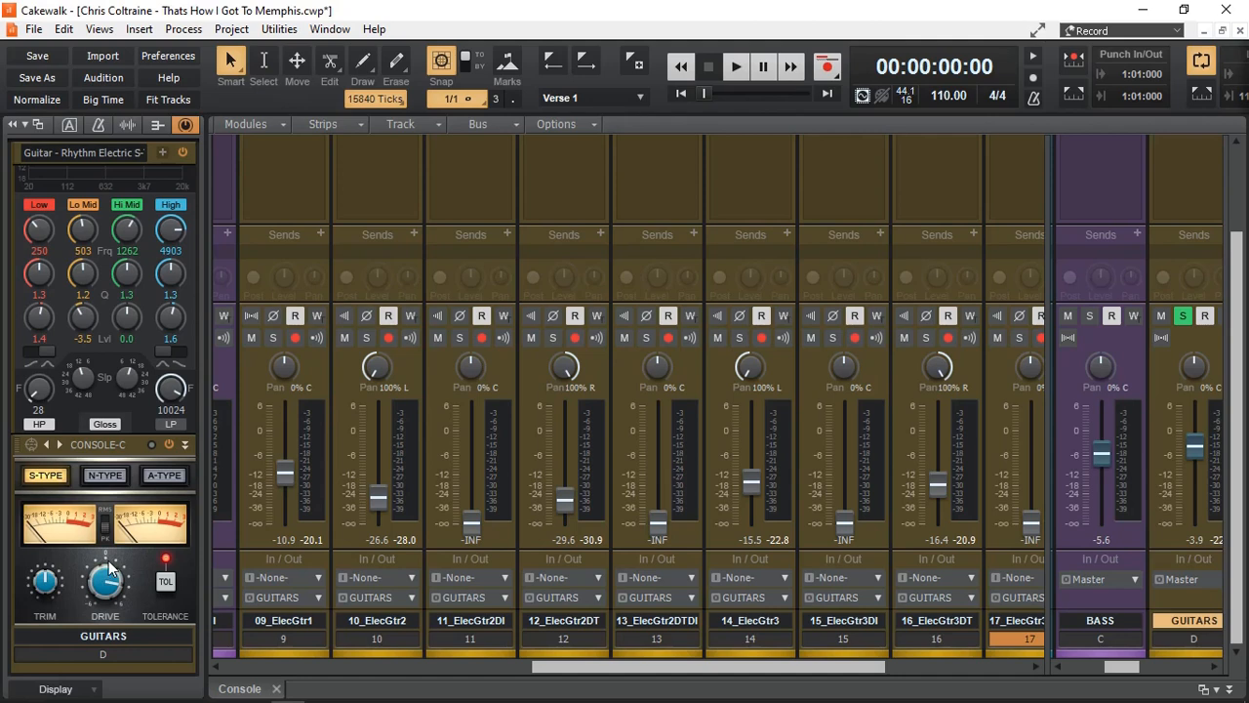
pyautogui.press('i')
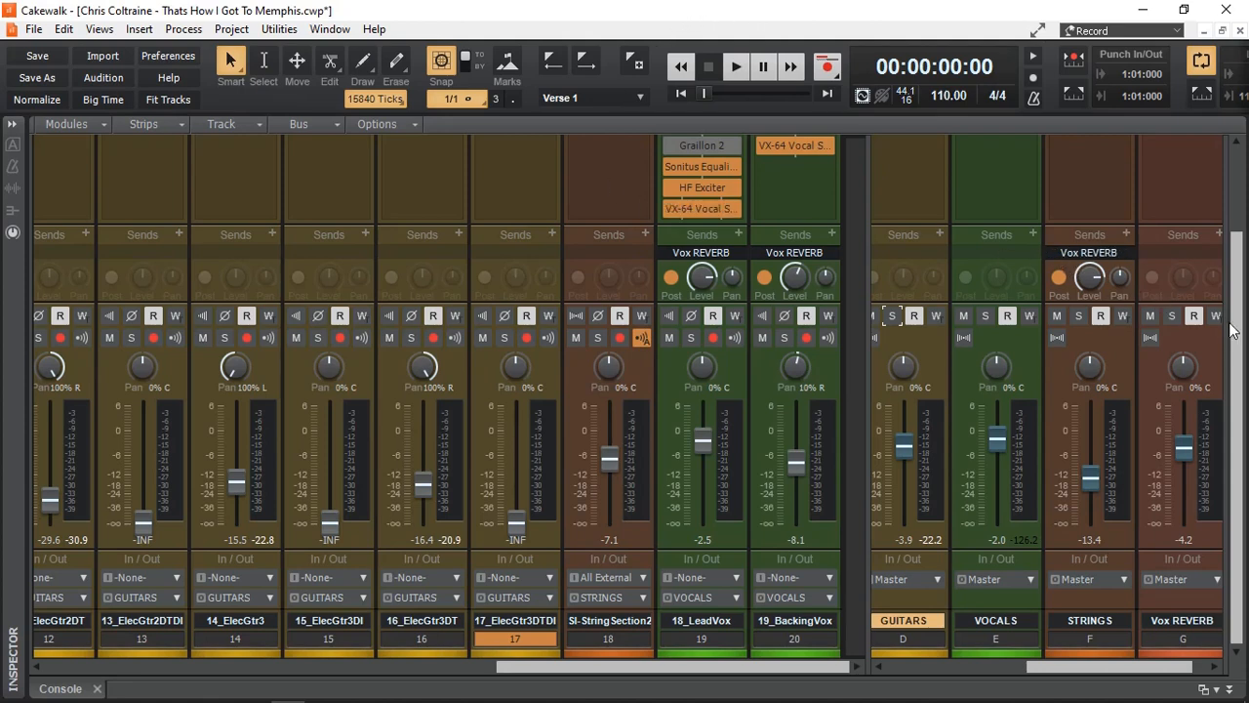
# Close the console and bring up the SI-String Section 2 track in the track view, selecting it.
pyautogui.moveTo(1235, 330); pyautogui.dragTo(1239, 217)
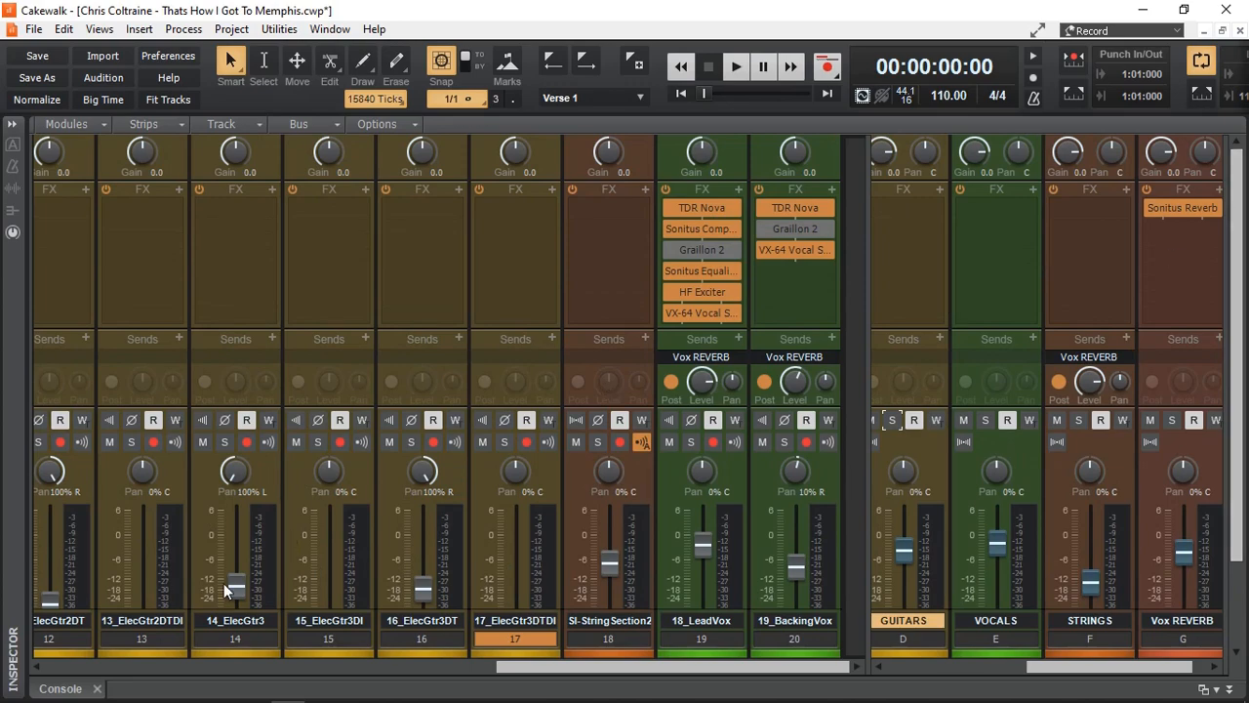
pyautogui.click(97, 688)
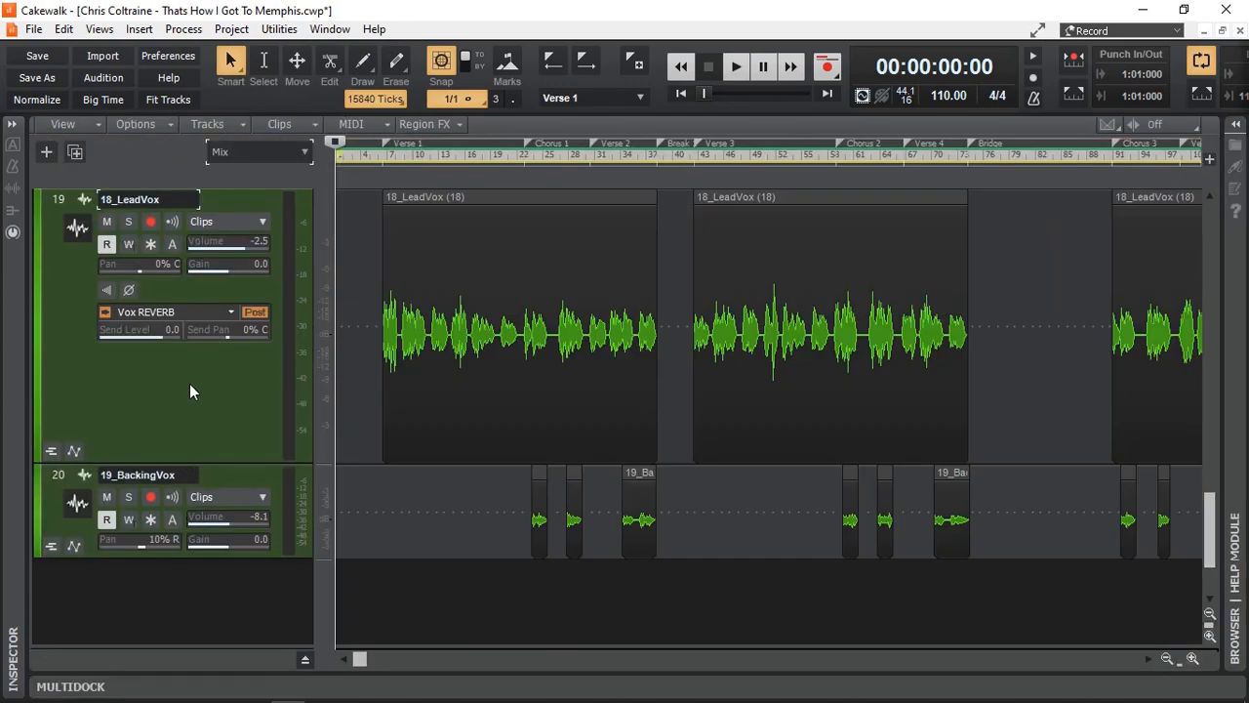
pyautogui.scroll(5, 203, 389)
pyautogui.scroll(-3, 203, 388)
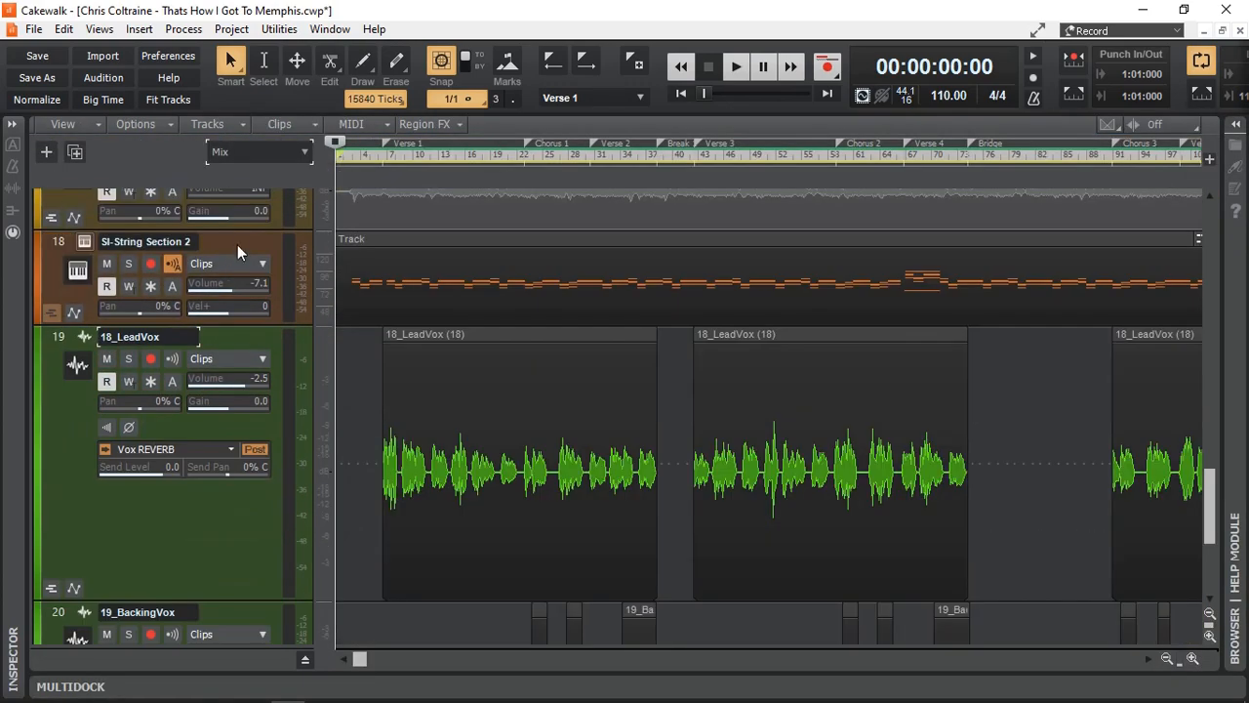
pyautogui.click(238, 244)
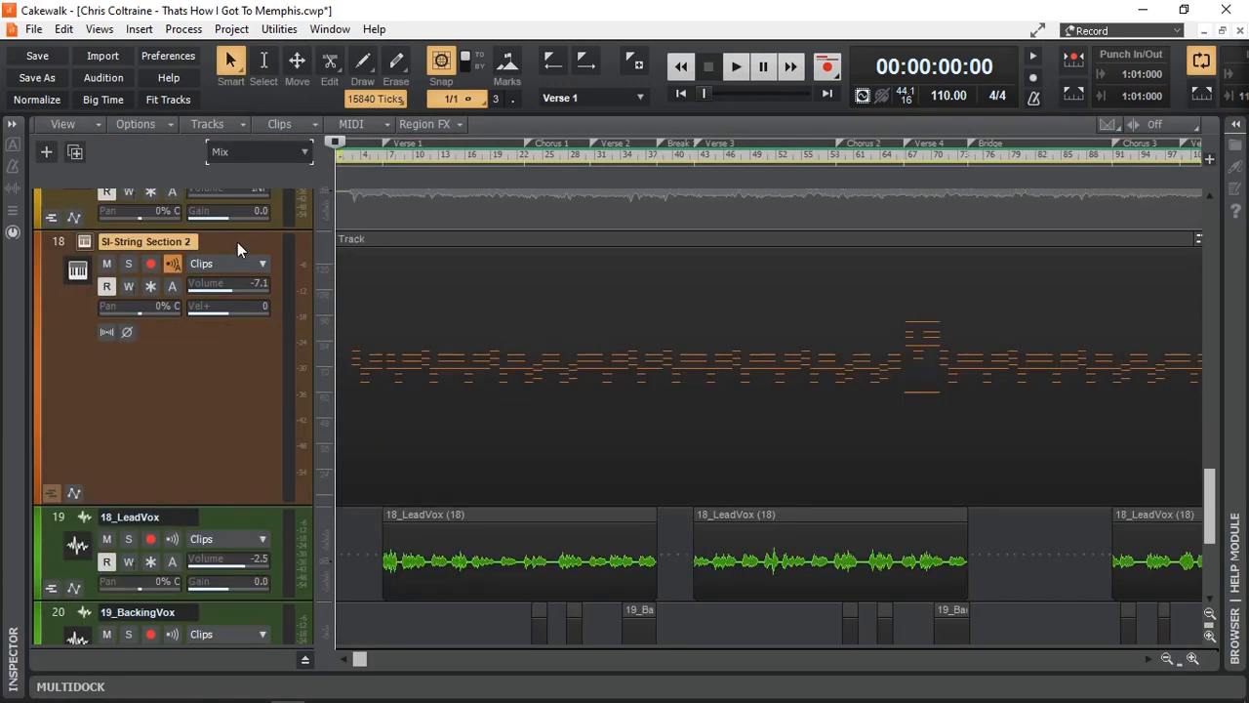
# Open the string track's SI-String Section instrument, try notes across its keyboard, and close its window.
pyautogui.click(84, 242)
pyautogui.moveTo(492, 98); pyautogui.dragTo(650, 76)
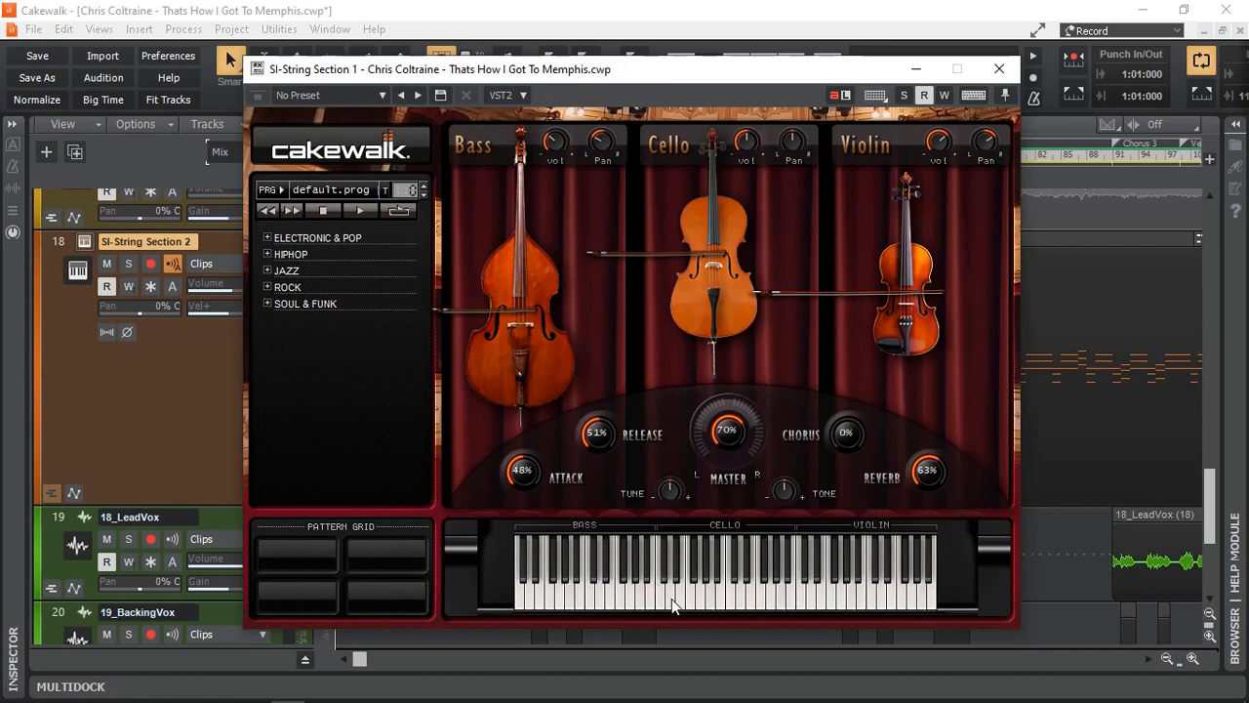
pyautogui.moveTo(676, 600)
pyautogui.mouseDown()
pyautogui.moveTo(833, 607)
pyautogui.moveTo(552, 594)
pyautogui.mouseUp()
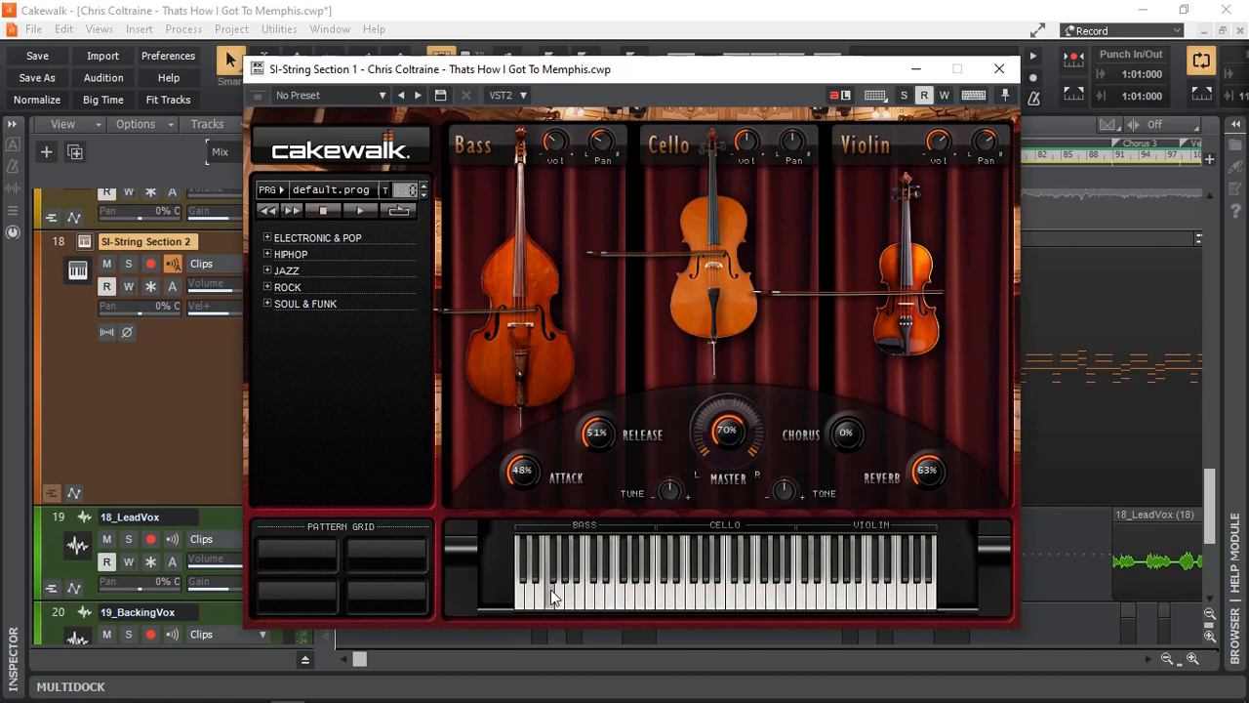
pyautogui.click(767, 608)
pyautogui.click(998, 69)
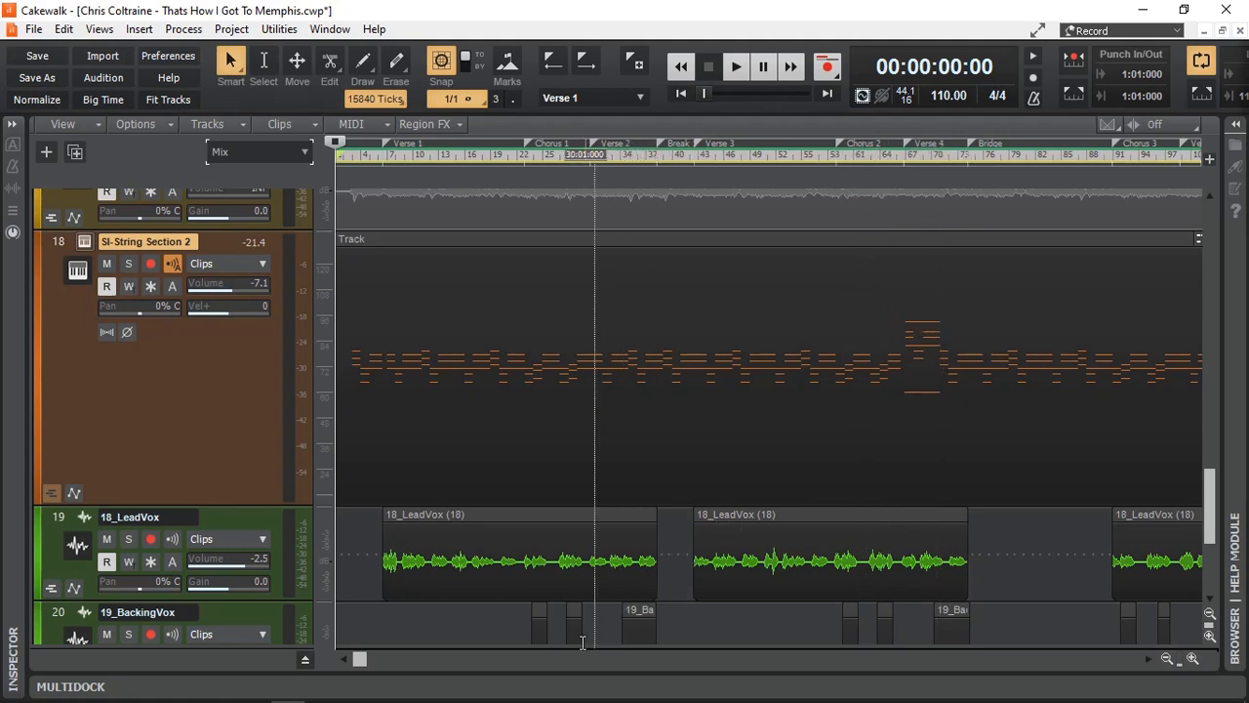
# Look over the SI-String Section 2 clip through to its end, and examine its chords in the Piano Roll.
pyautogui.moveTo(360, 660); pyautogui.dragTo(451, 661)
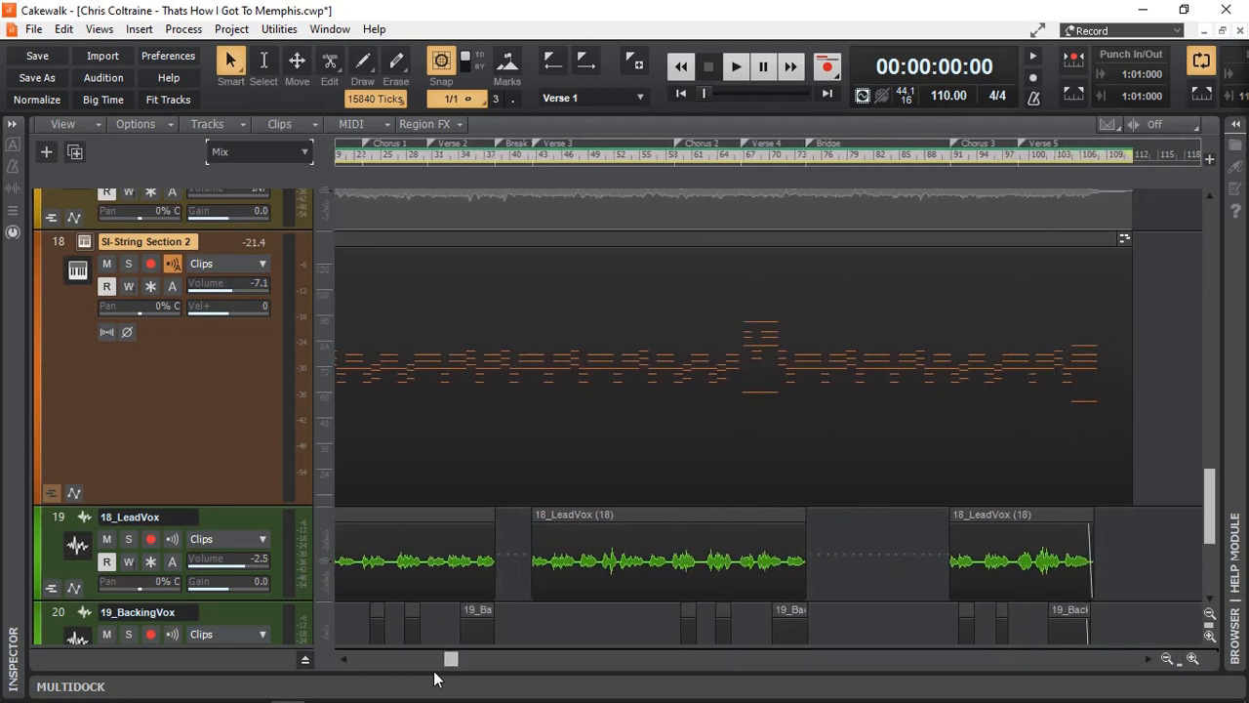
pyautogui.moveTo(451, 661); pyautogui.dragTo(344, 662)
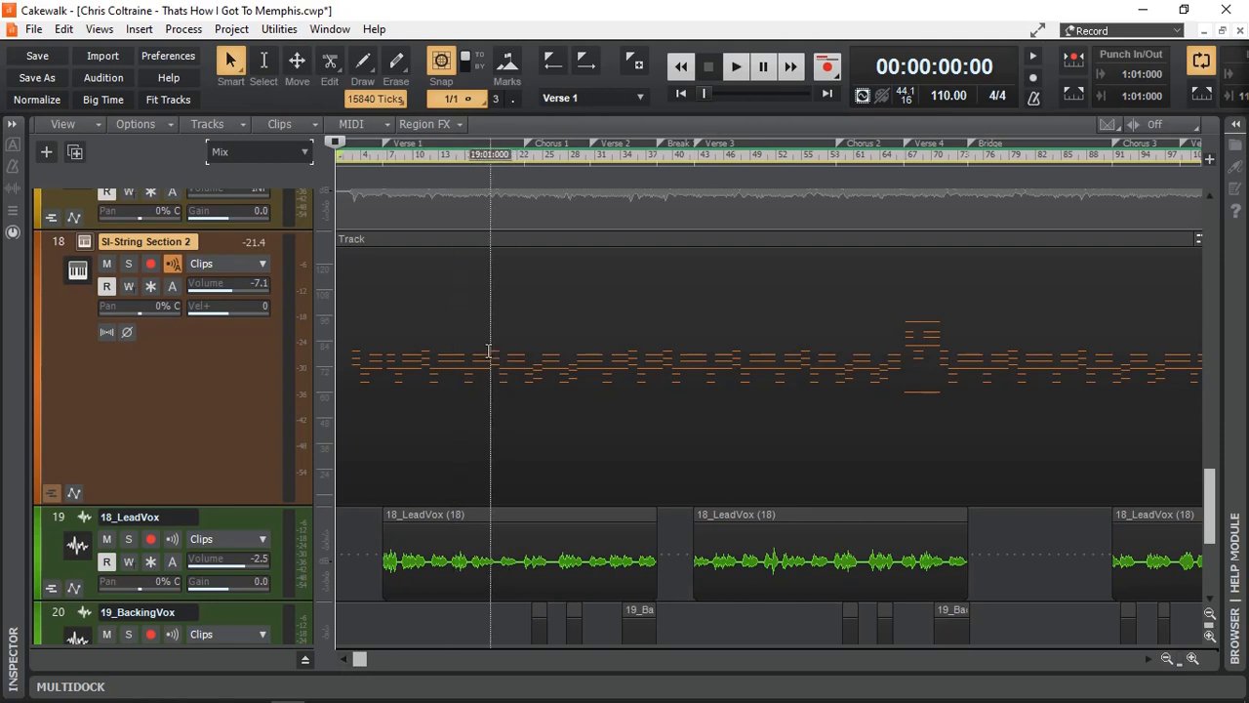
pyautogui.doubleClick(535, 240)
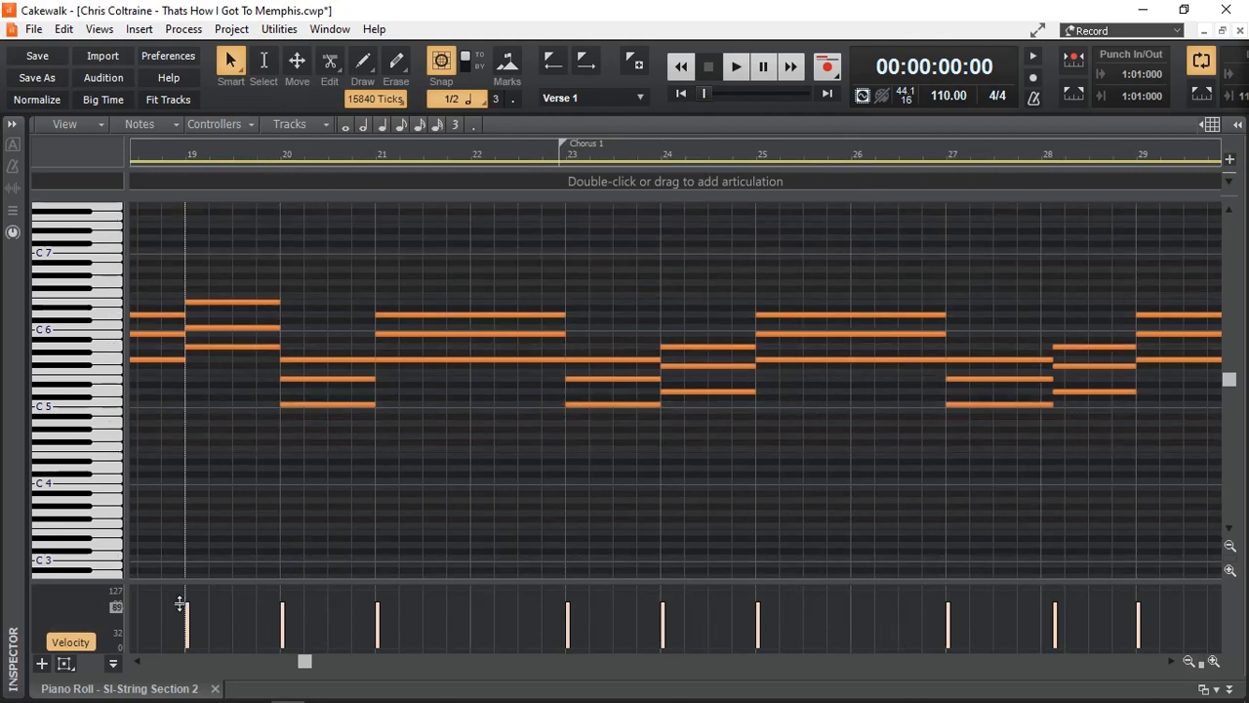
pyautogui.click(216, 690)
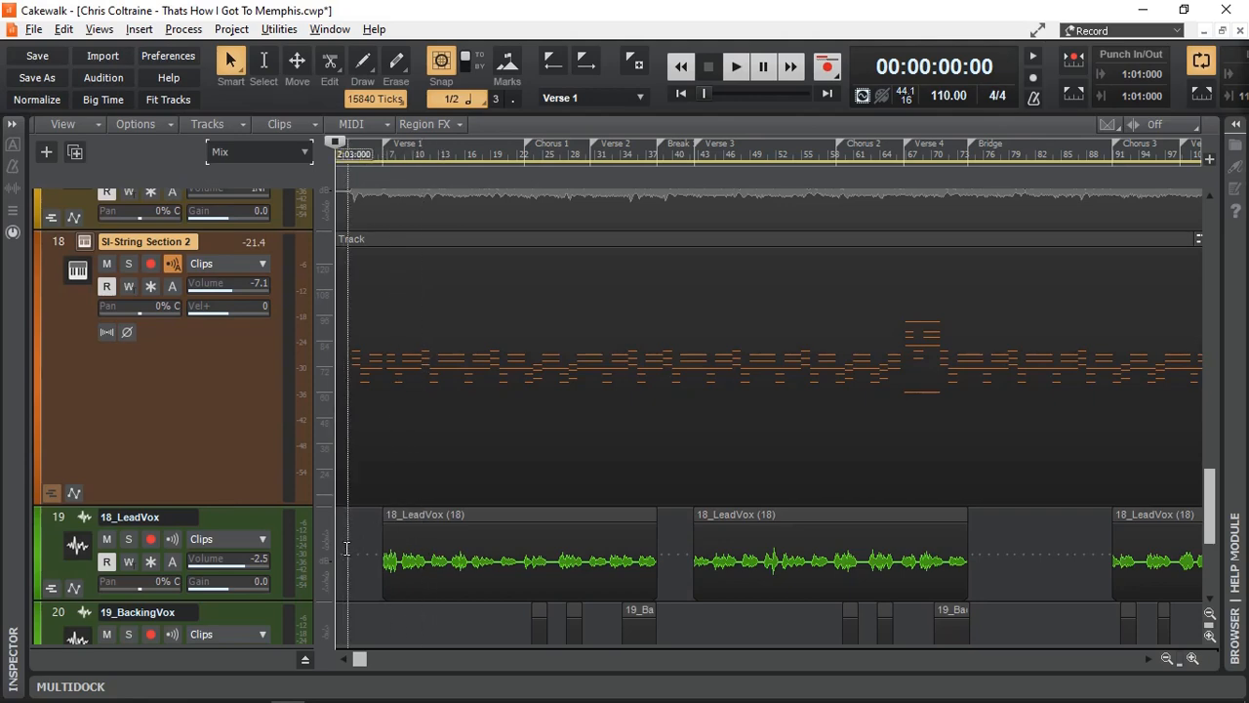
# Reopen the console, solo the STRINGS bus, and audition the strings on their own.
pyautogui.press('d')
pyautogui.moveTo(384, 672); pyautogui.dragTo(833, 677)
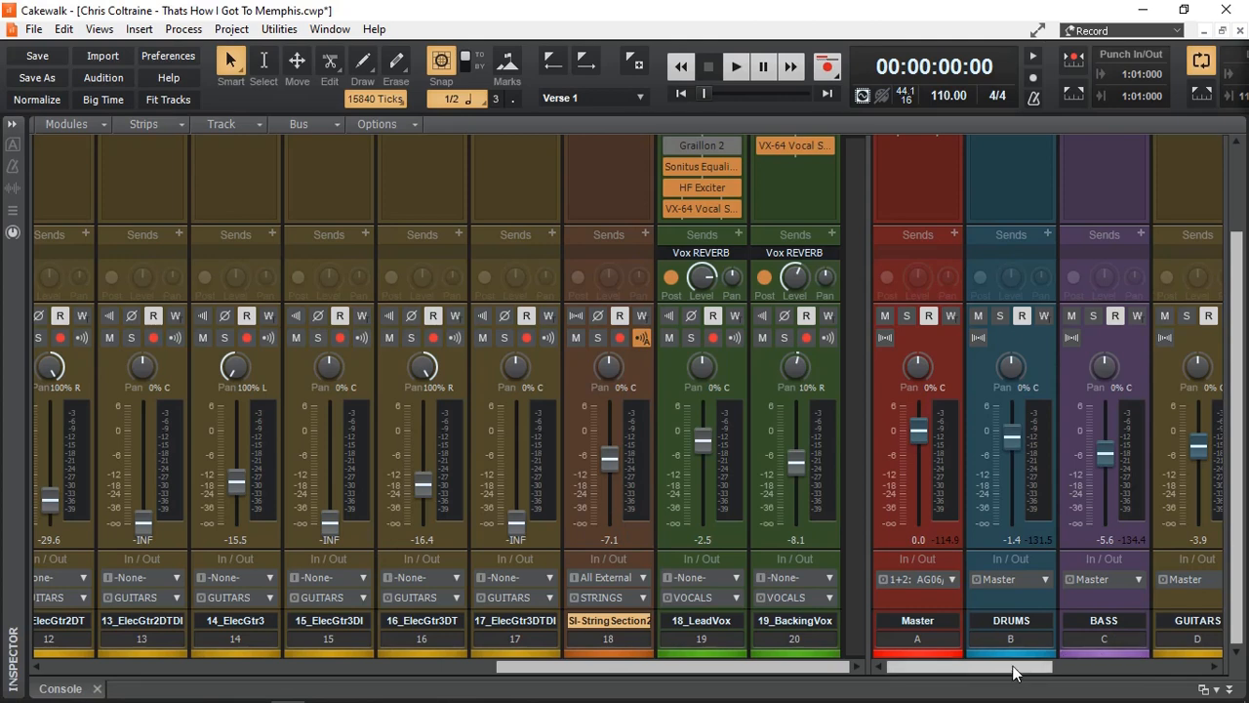
pyautogui.moveTo(1015, 667); pyautogui.dragTo(1160, 668)
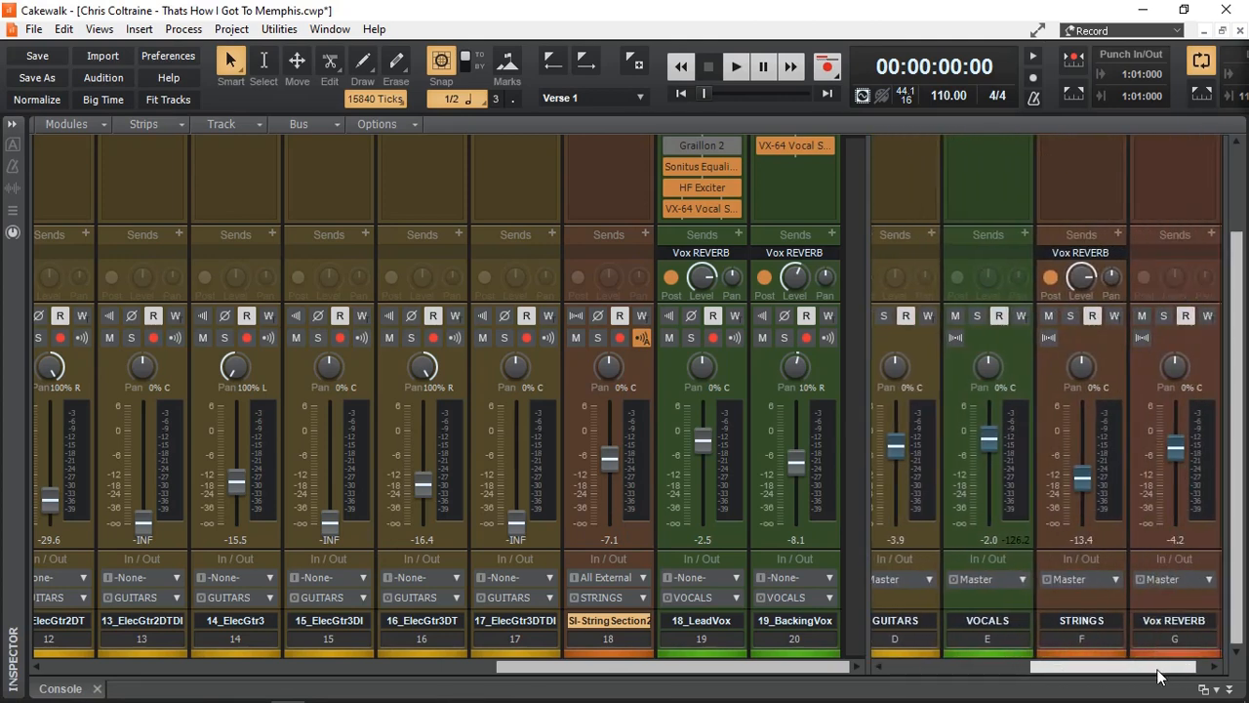
pyautogui.click(1071, 317)
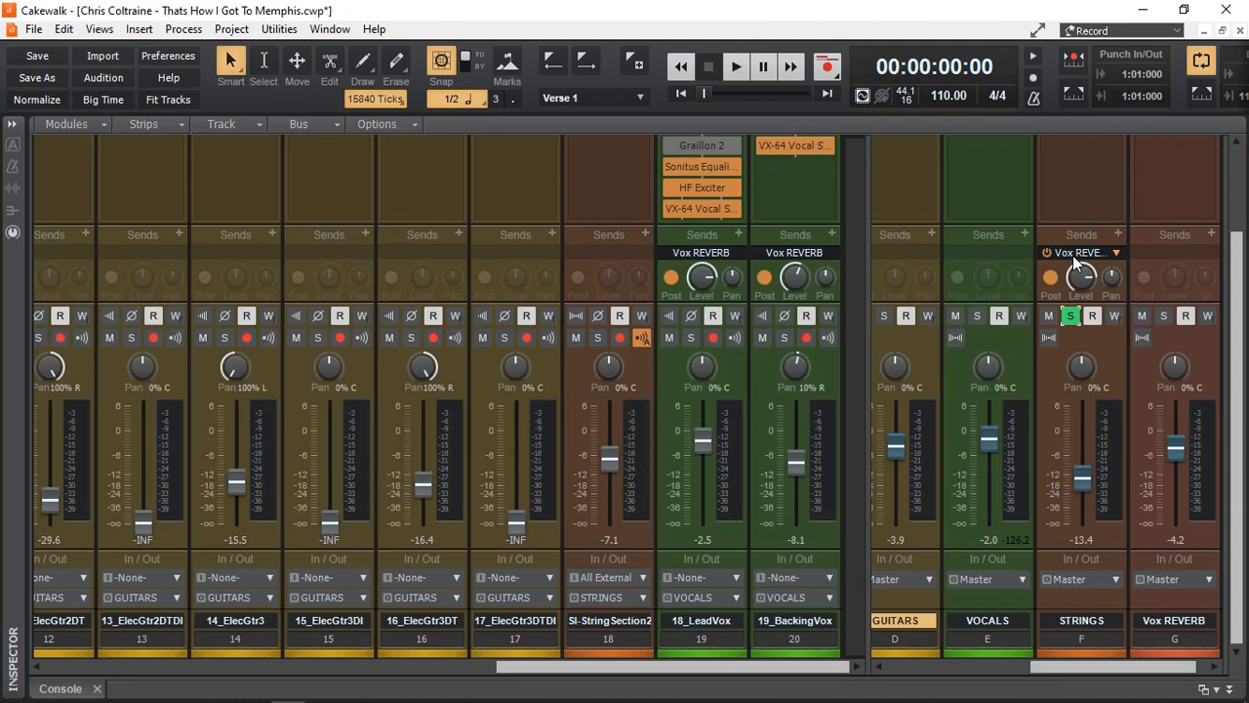
pyautogui.press('space')
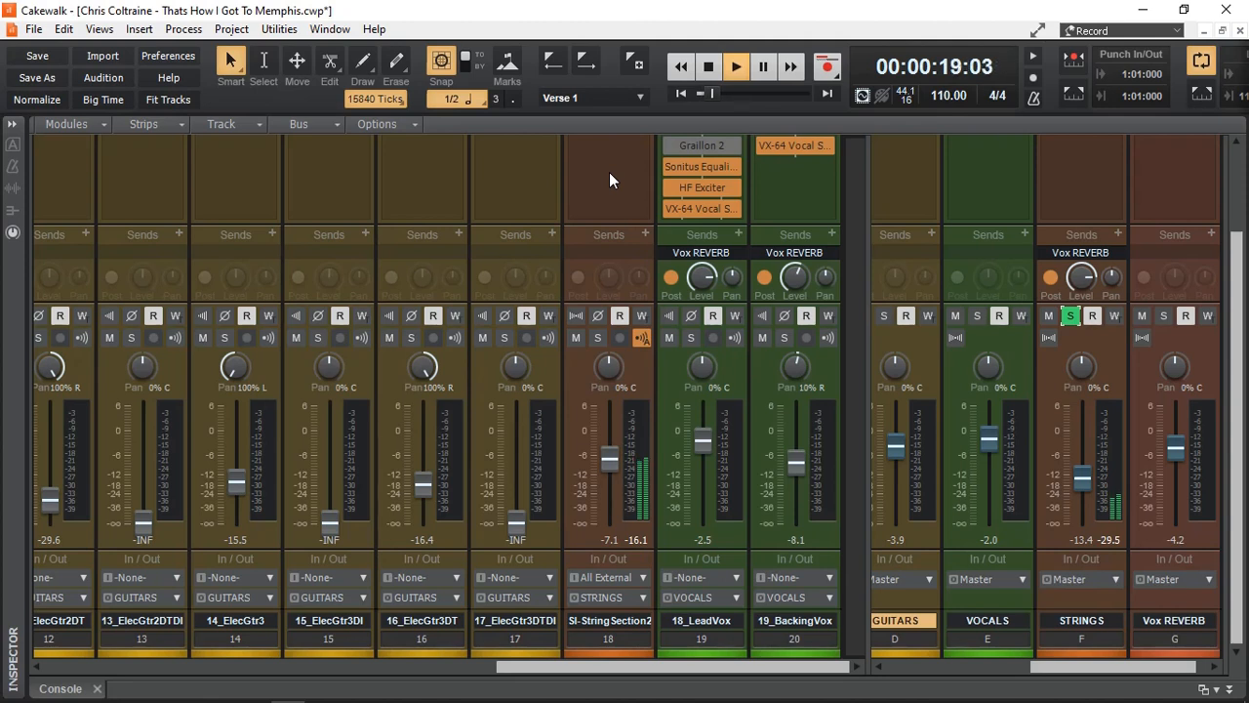
pyautogui.press('space')
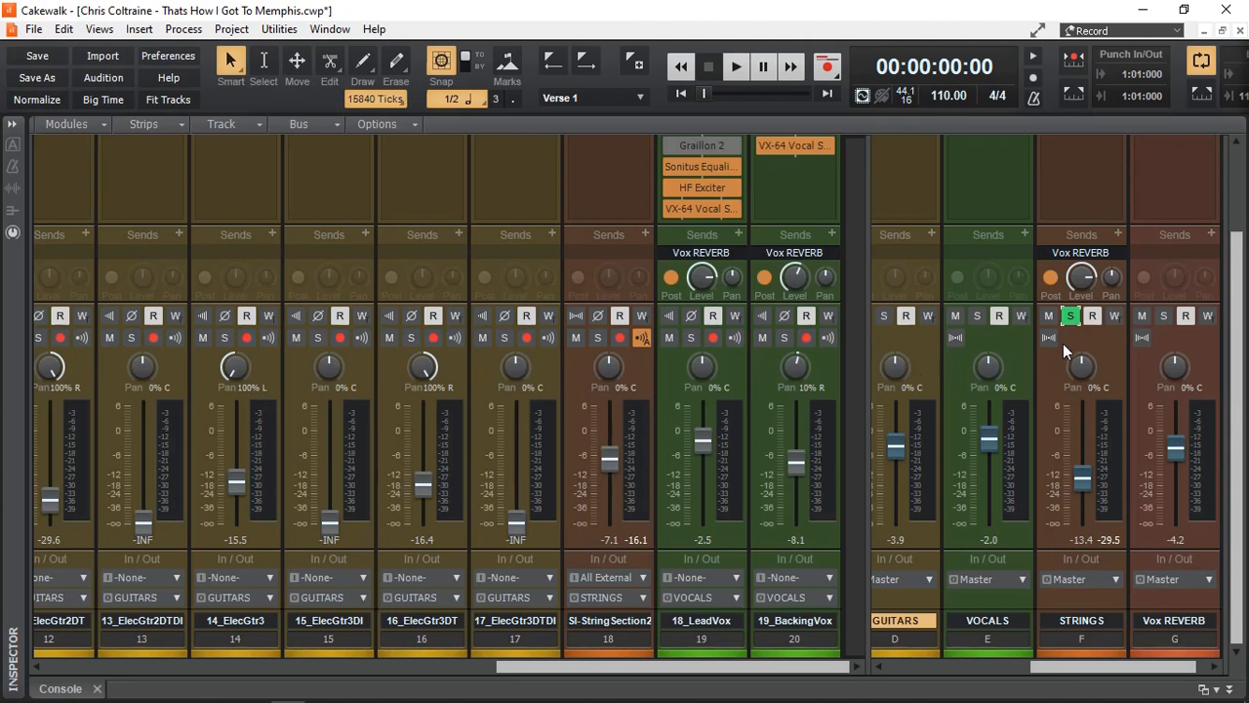
# Clear the STRINGS solo, play the full mix, and raise the SI-String Section 2 track's volume to -4.0.
pyautogui.click(1070, 316)
pyautogui.press('space')
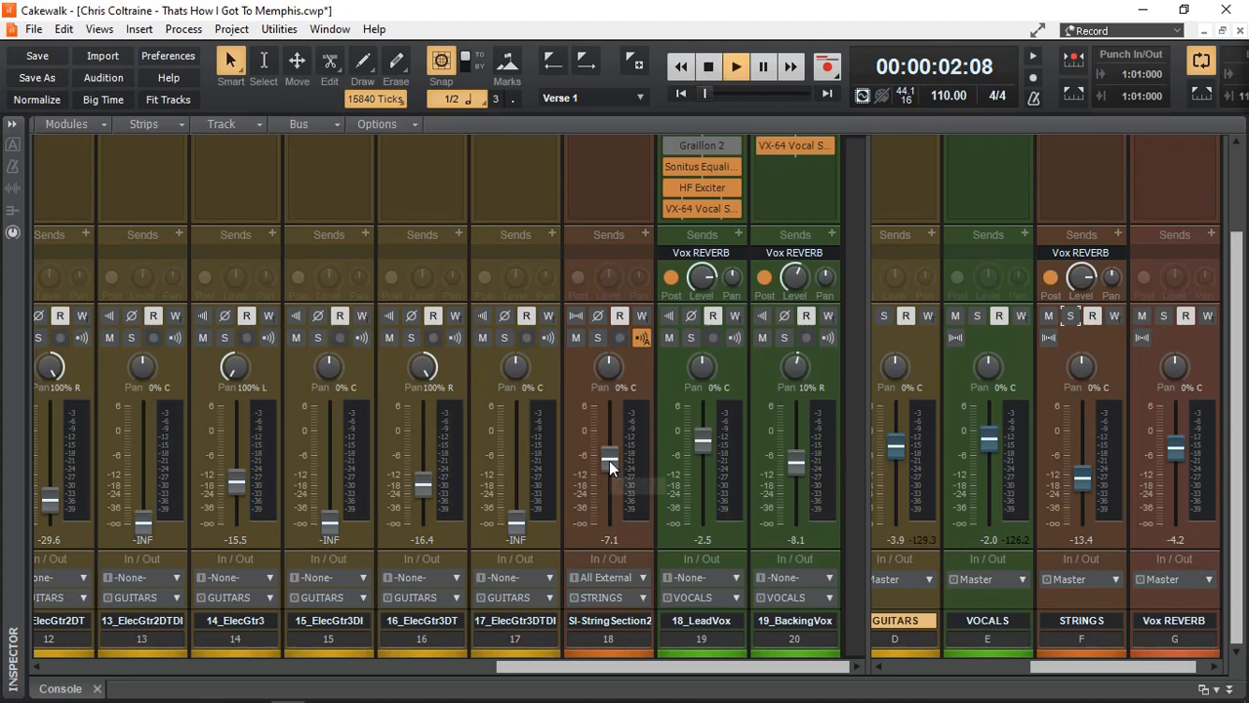
pyautogui.moveTo(609, 460)
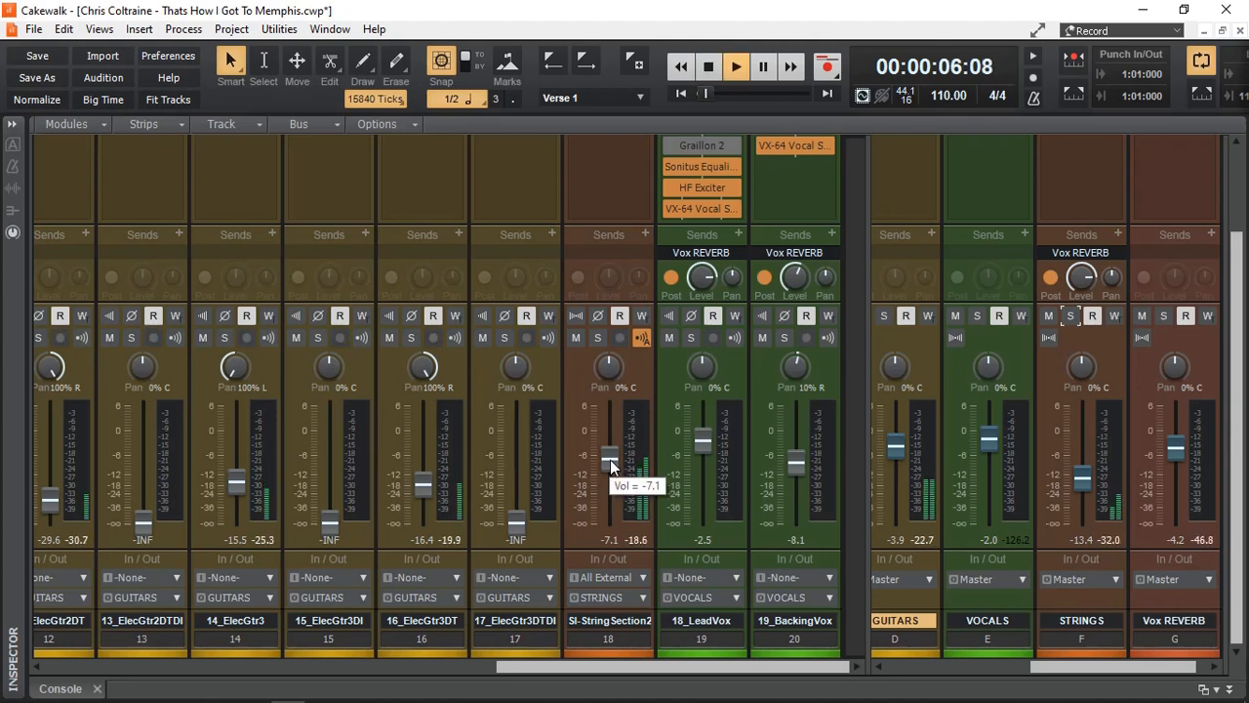
pyautogui.click(611, 462)
pyautogui.scroll(3, 610, 460)
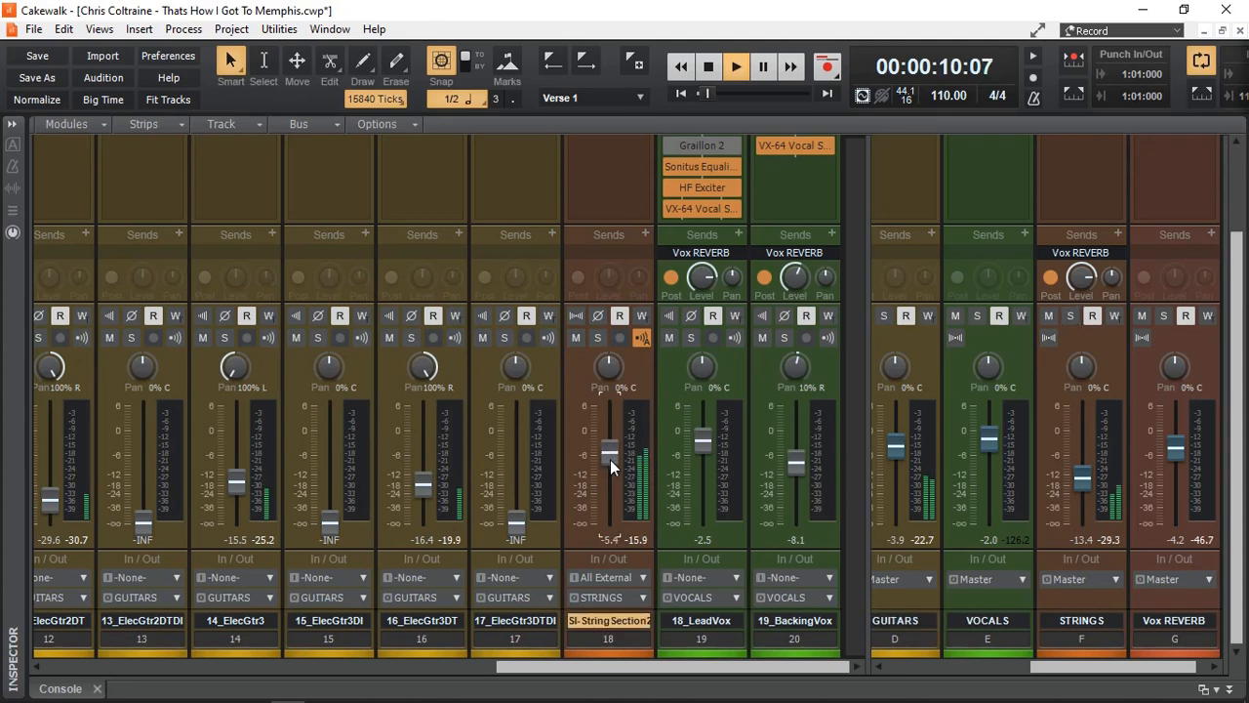
pyautogui.scroll(2, 610, 459)
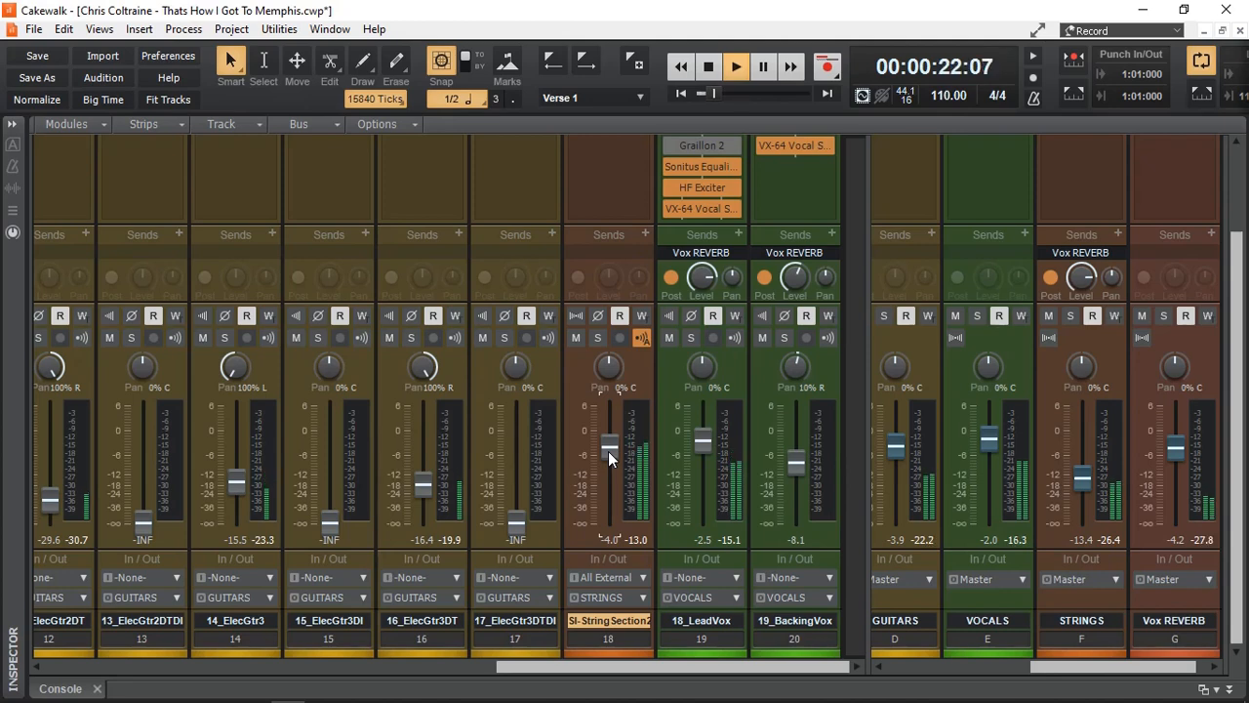
# Compare the mix with and without SI-String Section 2 by toggling its mute during playback, and pause playback with it unmuted.
pyautogui.click(575, 339)
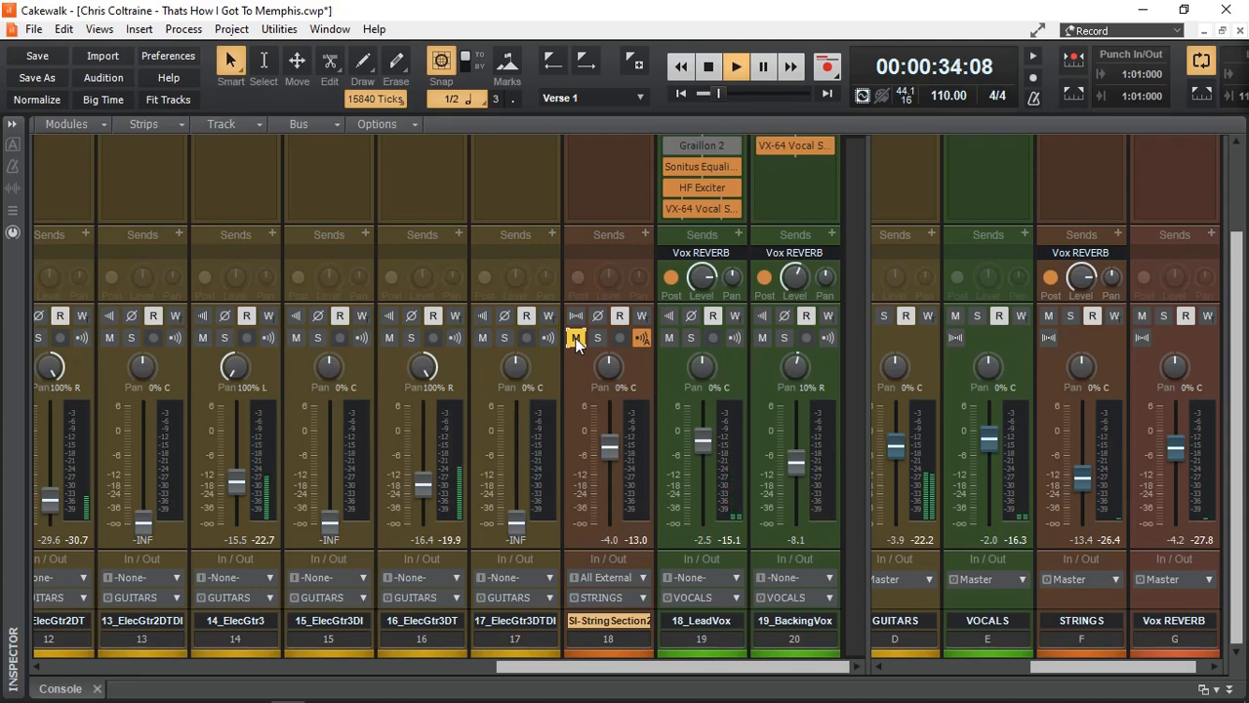
pyautogui.click(574, 338)
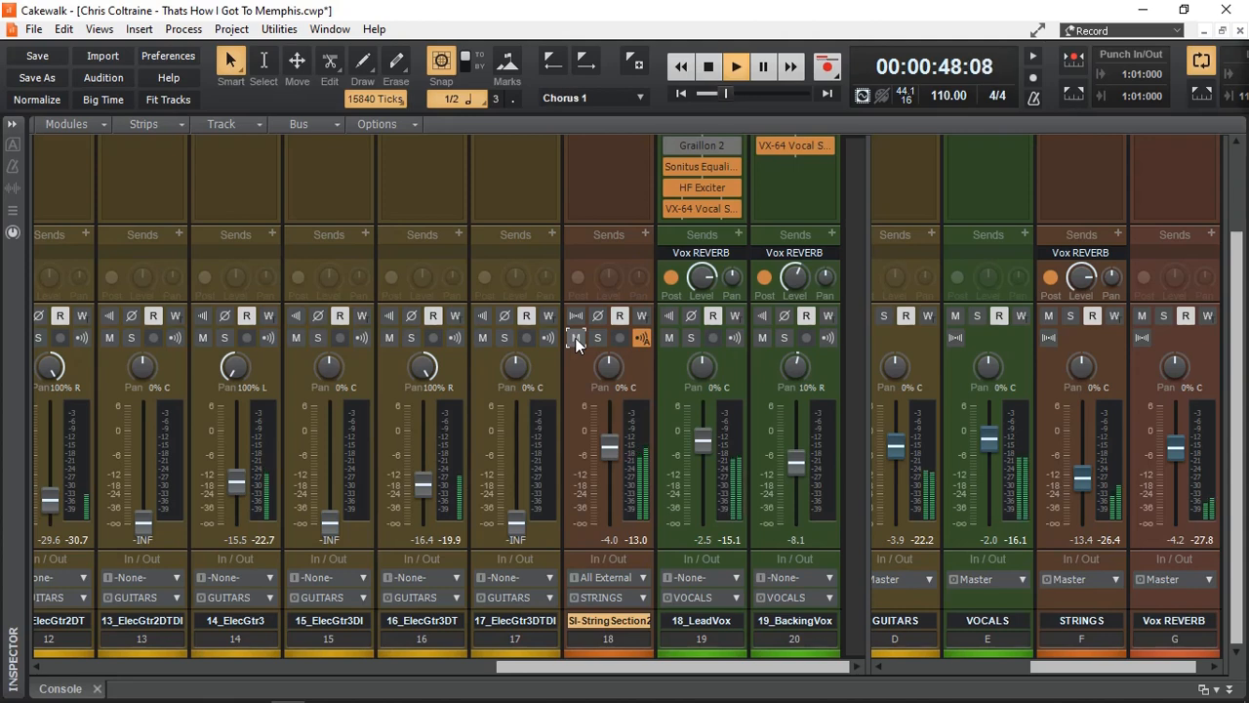
pyautogui.click(575, 338)
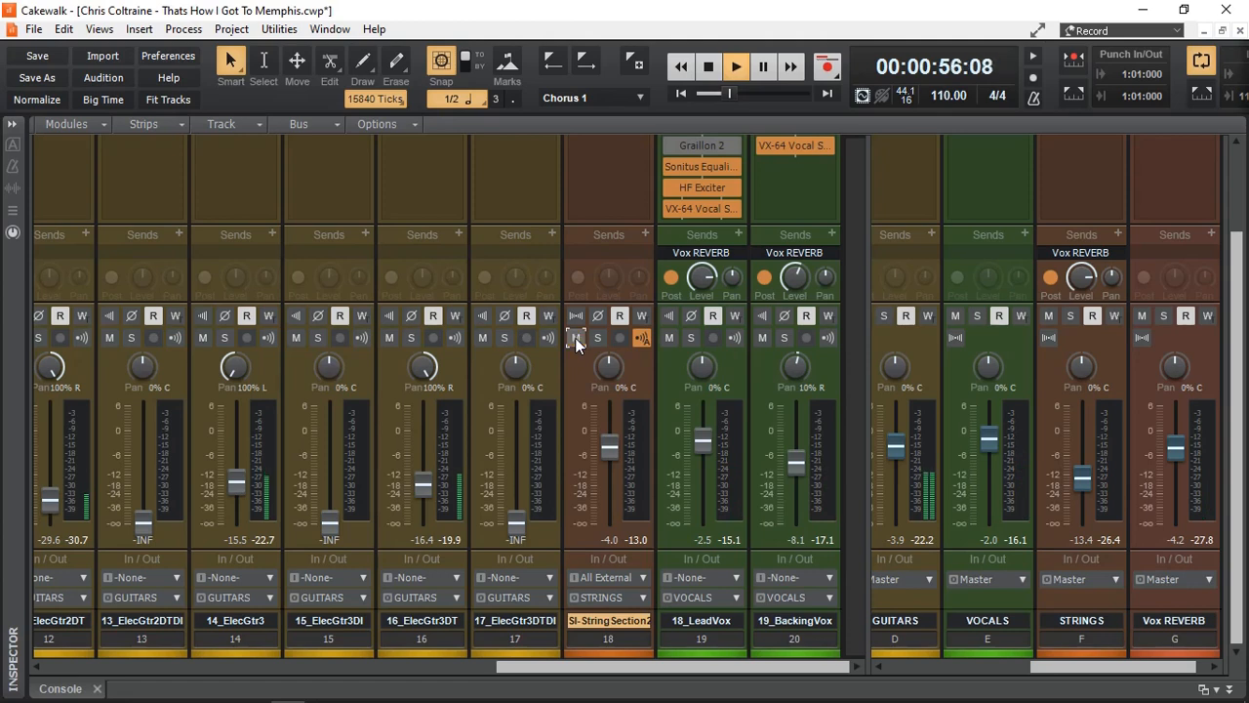
pyautogui.click(575, 338)
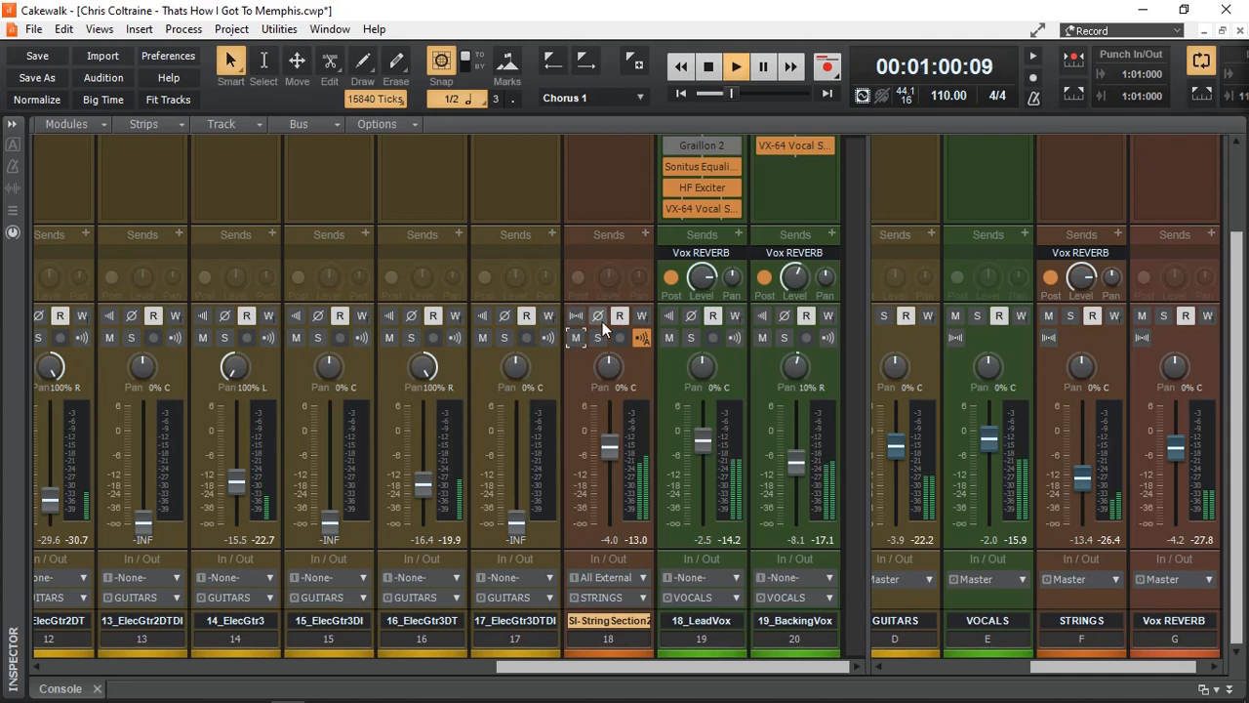
pyautogui.click(737, 68)
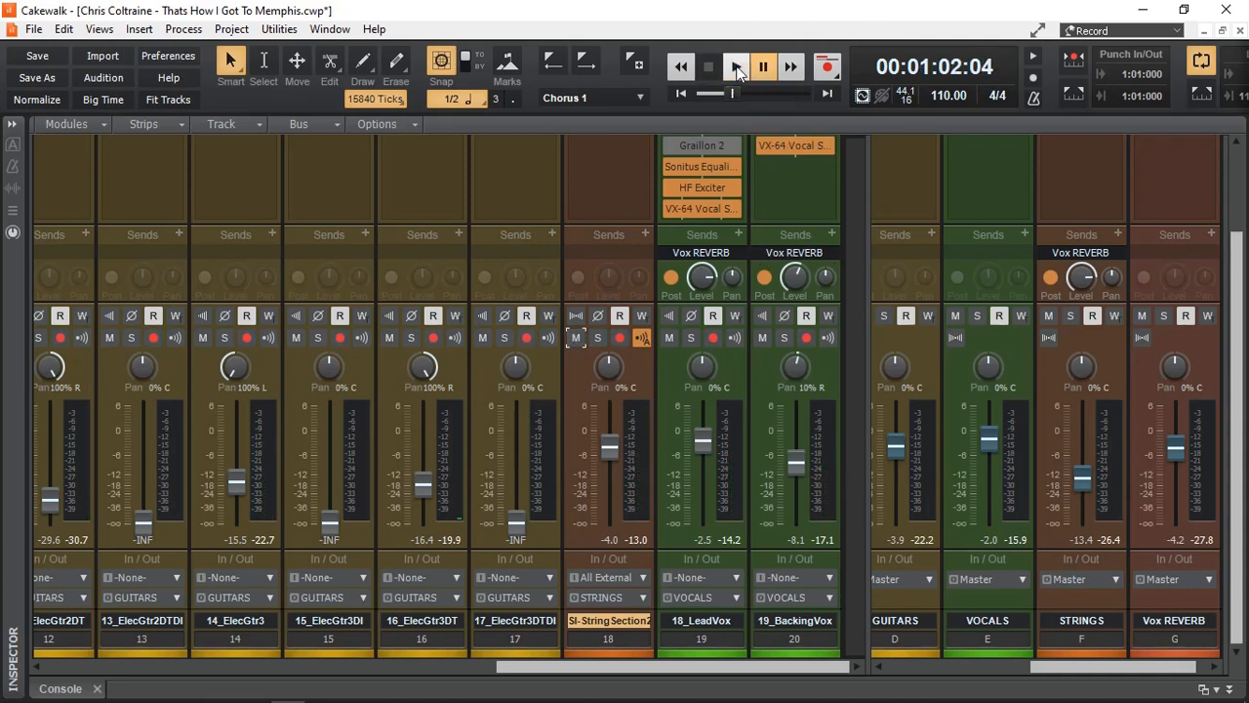
# Lower the SI-String Section 2 track's volume to -9.5.
pyautogui.moveTo(613, 447)
pyautogui.scroll(-4, 613, 447)
pyautogui.scroll(-6, 613, 447)
pyautogui.scroll(6, 613, 447)
# Close the console and place the playback position at the start of Verse 4 in the timeline.
pyautogui.click(97, 688)
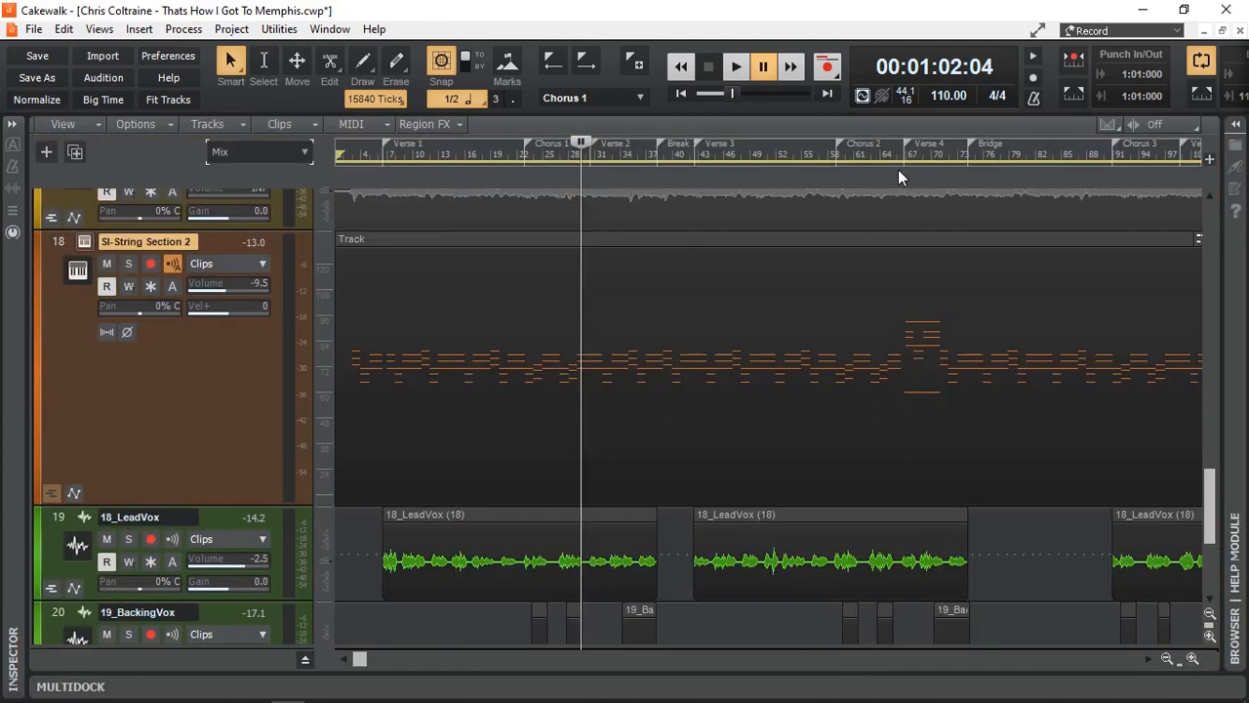
pyautogui.click(902, 153)
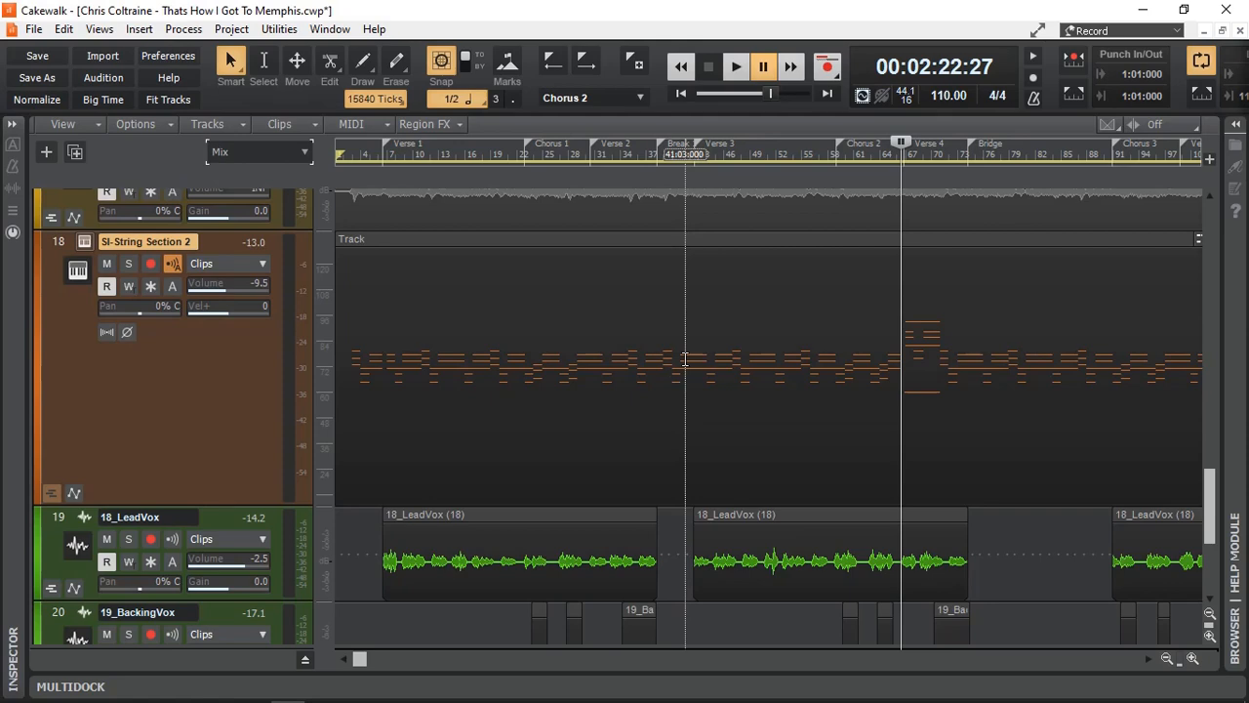
pyautogui.moveTo(1211, 488)
pyautogui.mouseDown()
pyautogui.moveTo(1206, 299)
pyautogui.moveTo(1210, 488)
pyautogui.mouseUp()
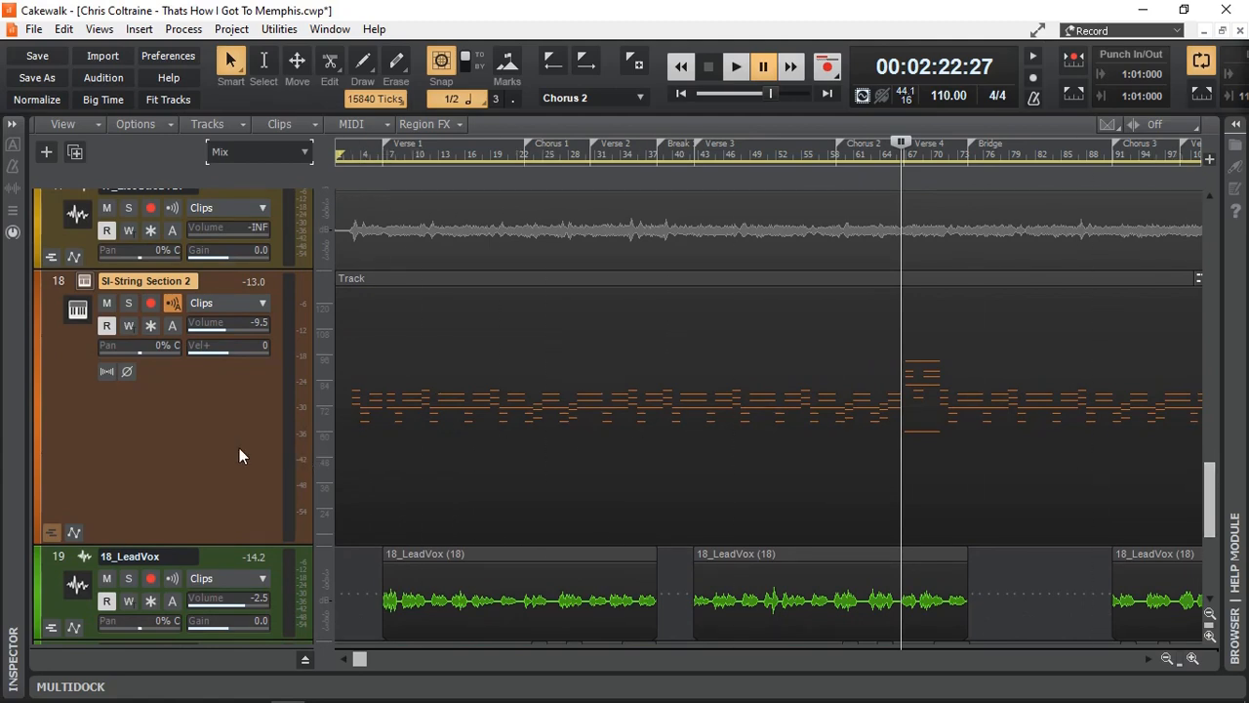
# Reopen the console, play from Verse 4 while setting SI-String Section 2's volume to -7.3, and stop playback.
pyautogui.hotkey('alt', '2')
pyautogui.press('space')
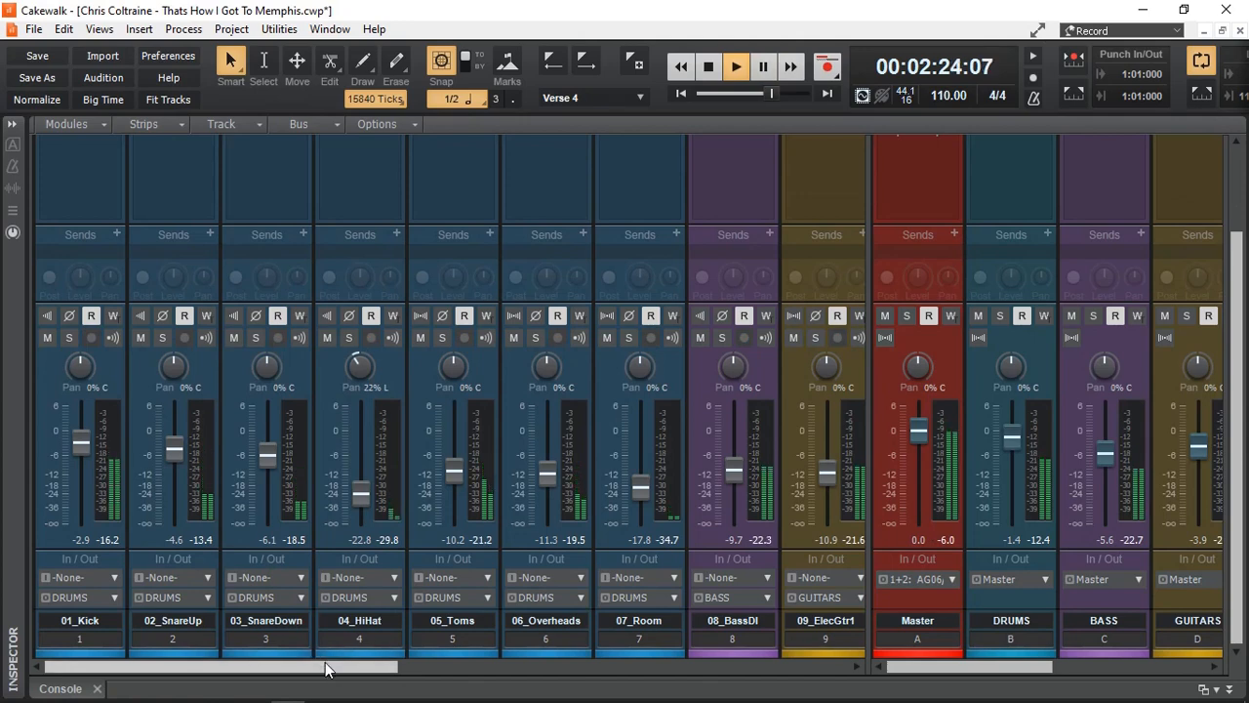
pyautogui.moveTo(325, 662); pyautogui.dragTo(695, 700)
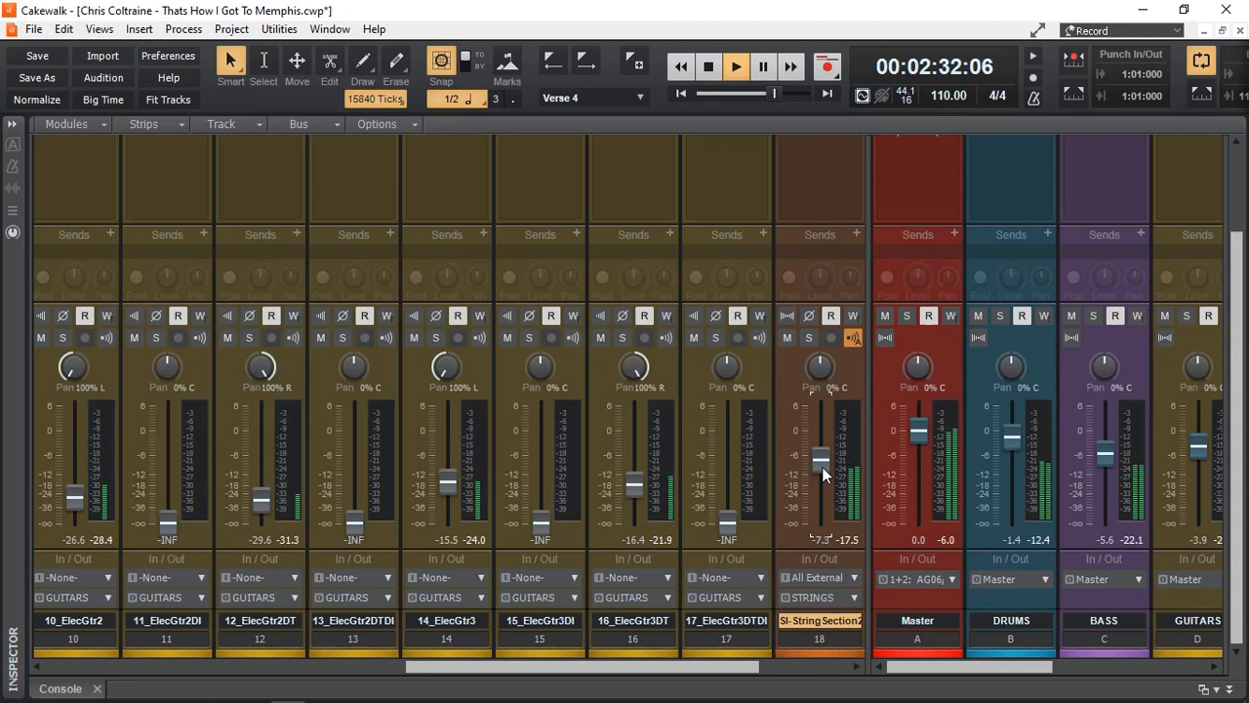
pyautogui.press('space')
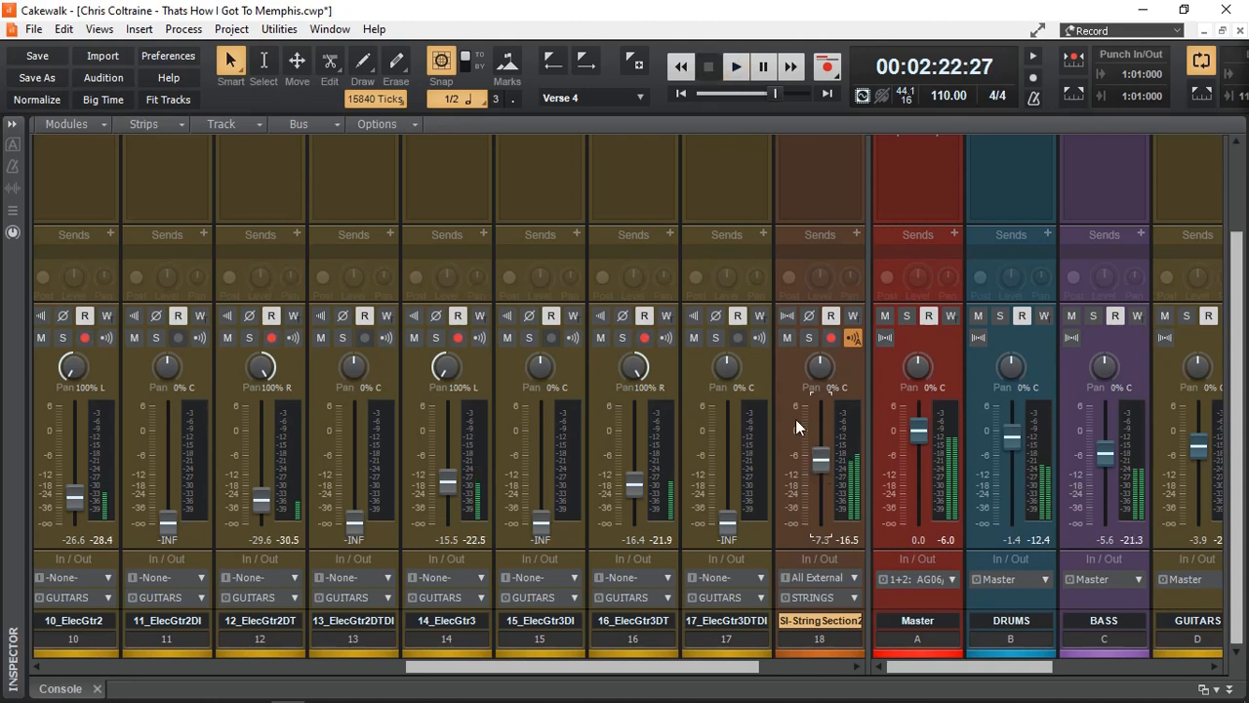
# Listen to Verse 4 with SI-String Section 2 muted, set its volume to -6.1, and unmute it to replay the section.
pyautogui.click(787, 338)
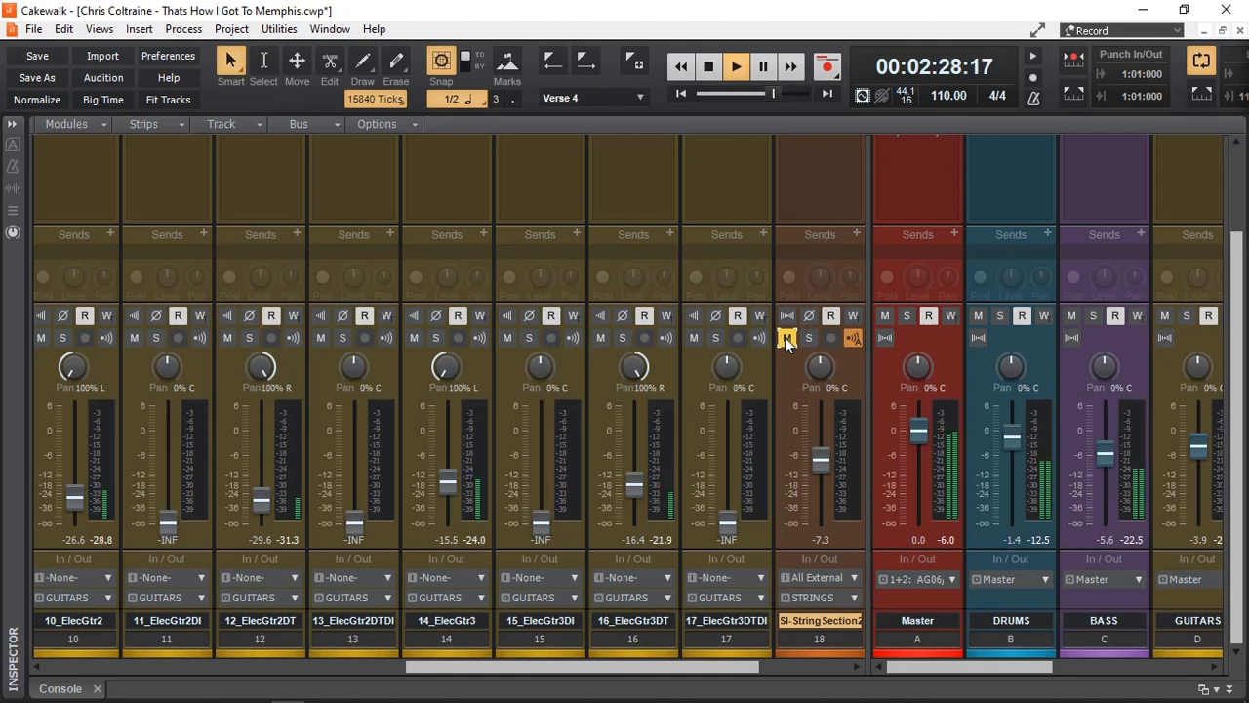
pyautogui.moveTo(820, 461); pyautogui.dragTo(821, 458)
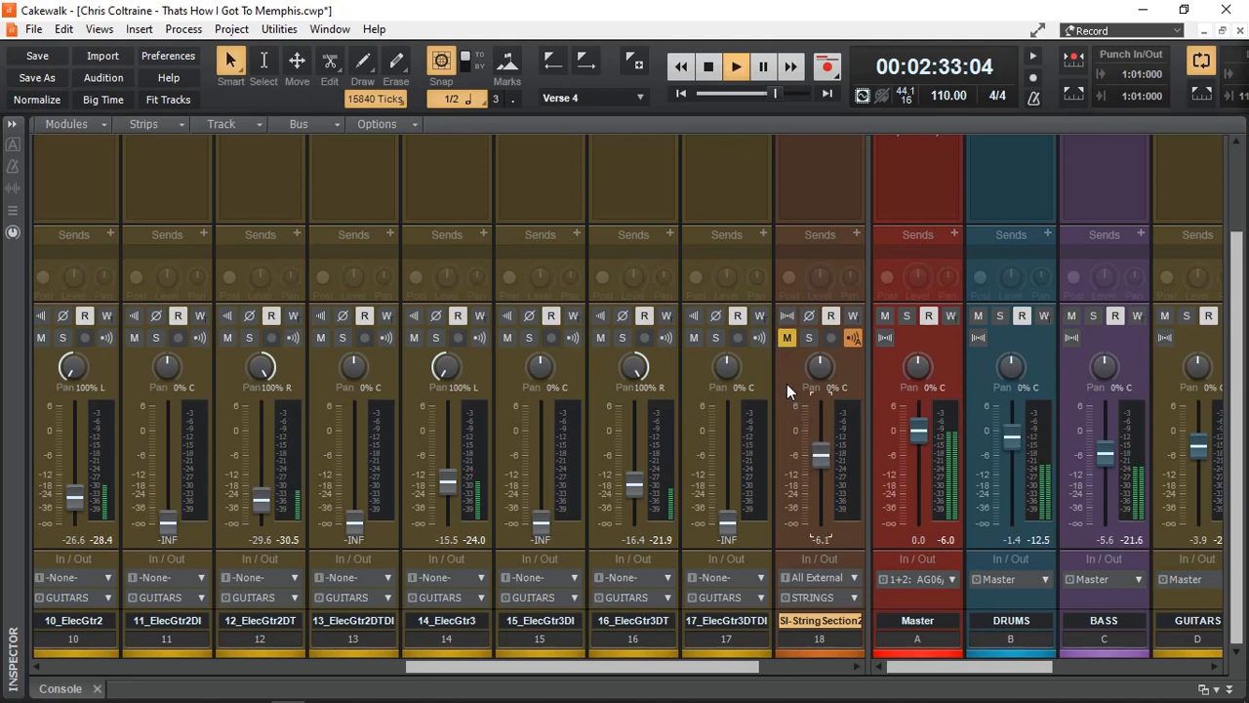
pyautogui.press('space')
pyautogui.click(788, 336)
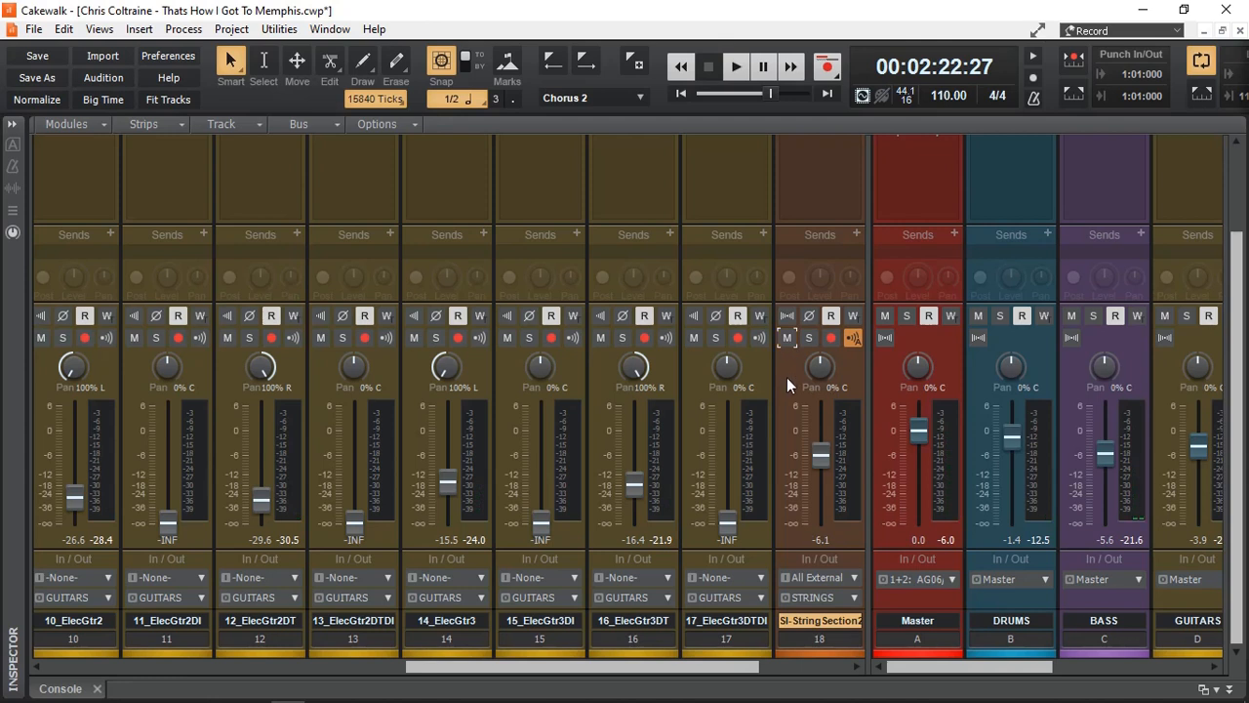
pyautogui.press('space')
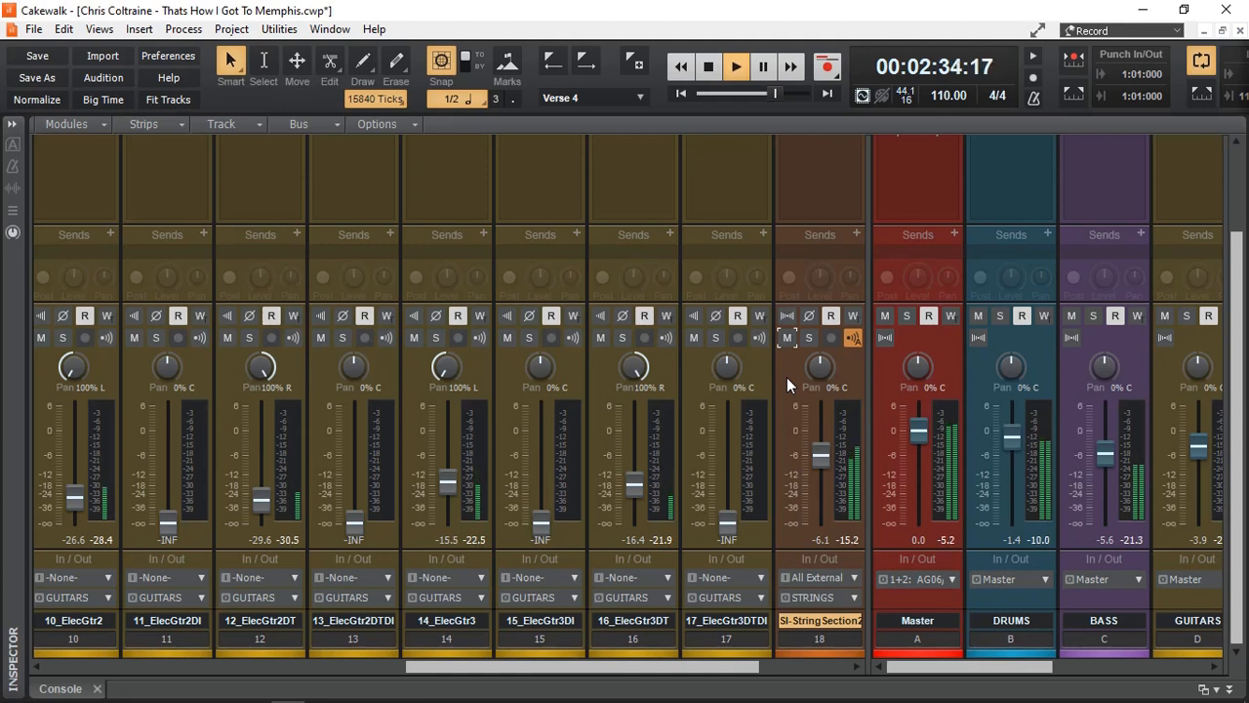
# Stop playback and examine the TDR Nova and VX-64 Vocal Strip settings on the 18_LeadVox track.
pyautogui.press('space')
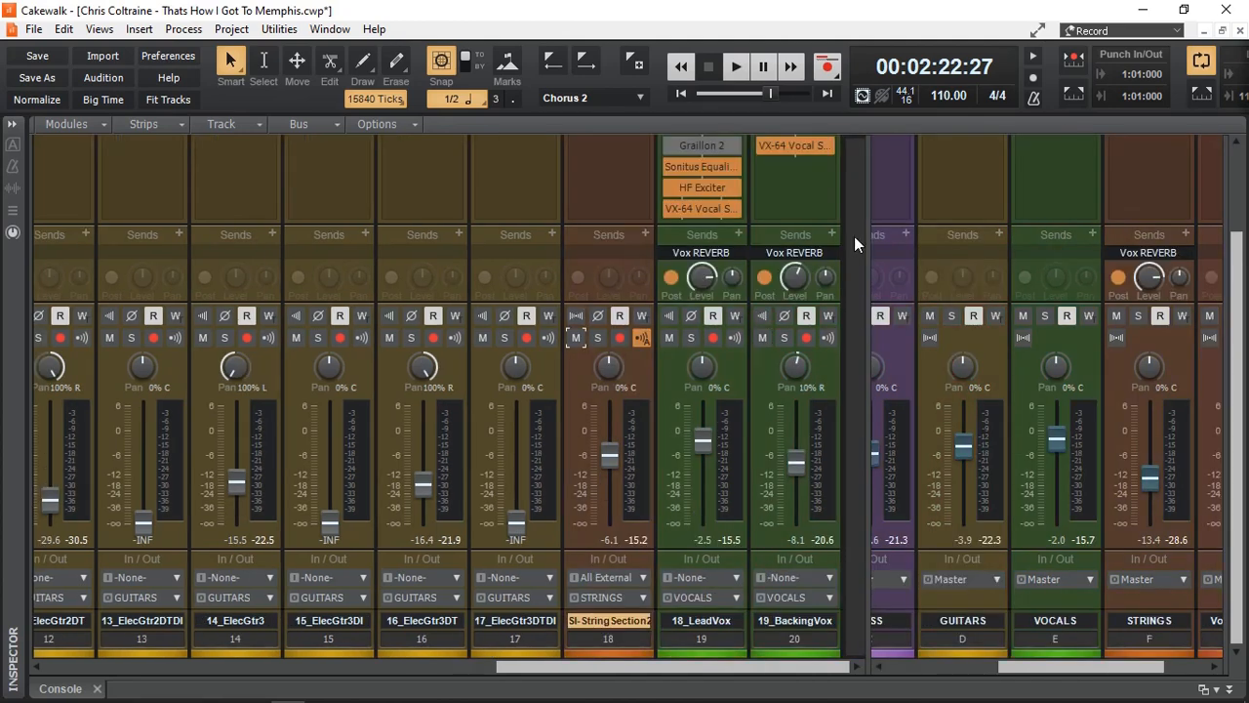
pyautogui.scroll(3, 854, 236)
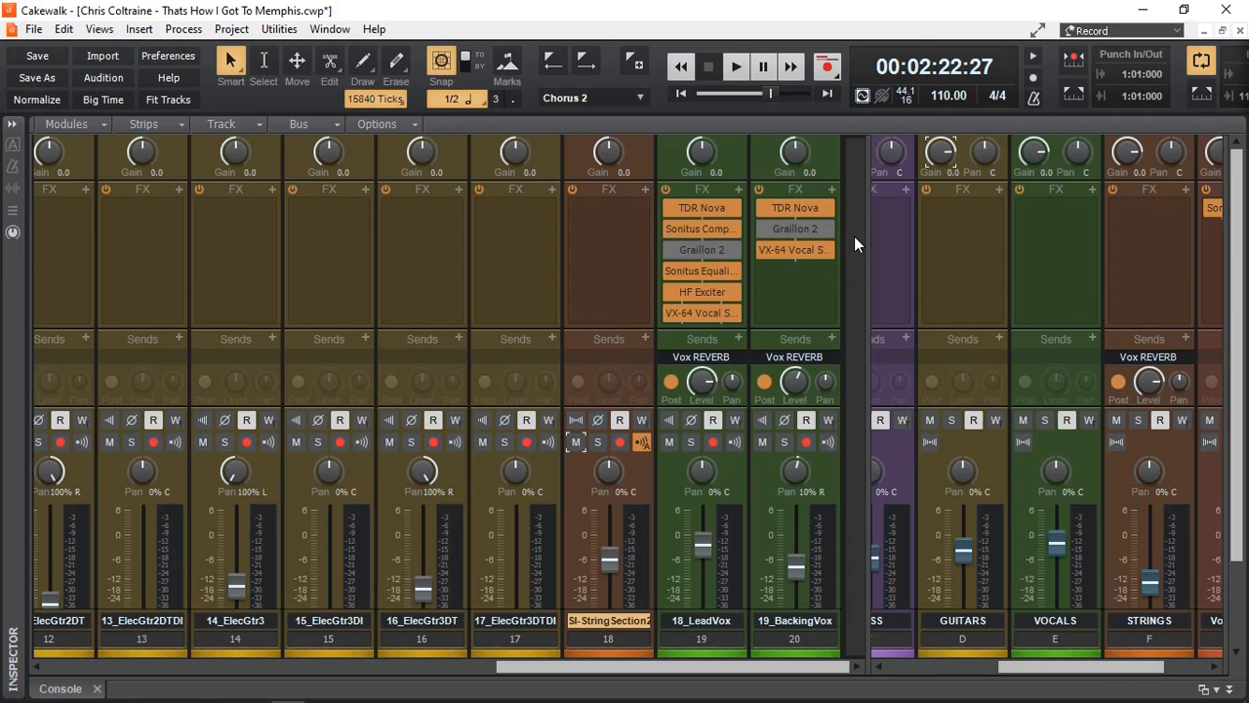
pyautogui.doubleClick(704, 207)
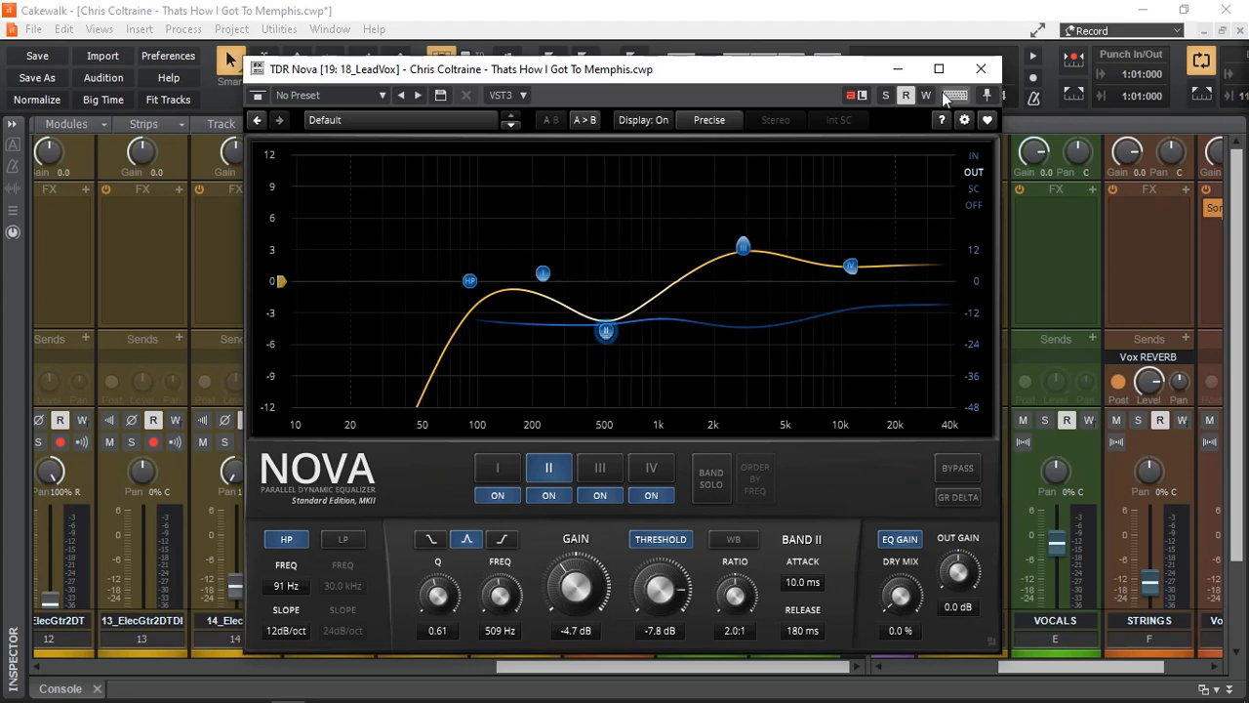
pyautogui.click(981, 69)
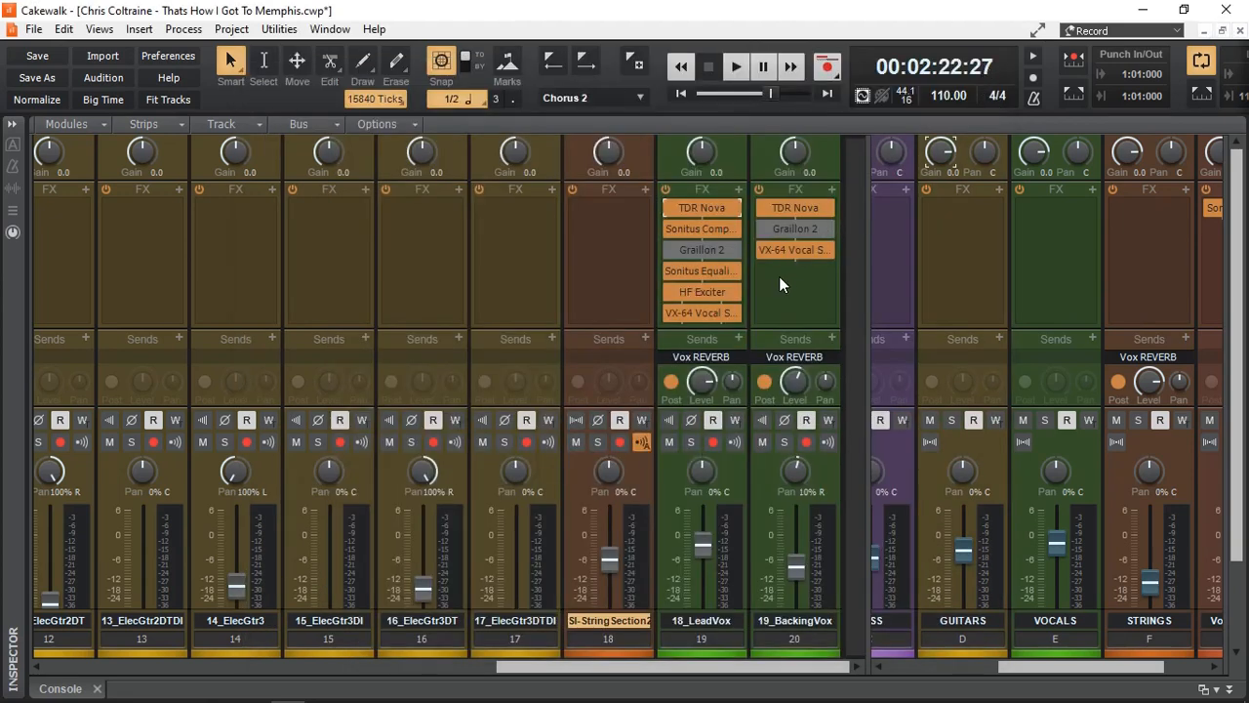
pyautogui.doubleClick(702, 313)
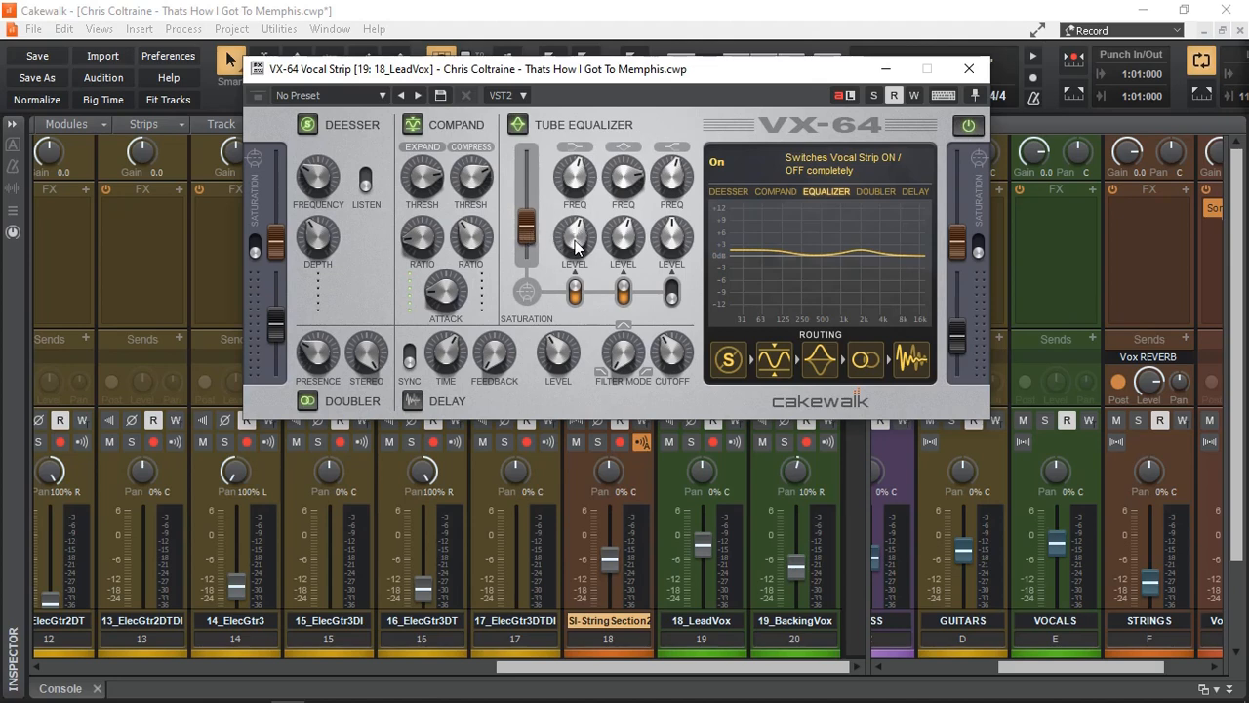
pyautogui.click(966, 70)
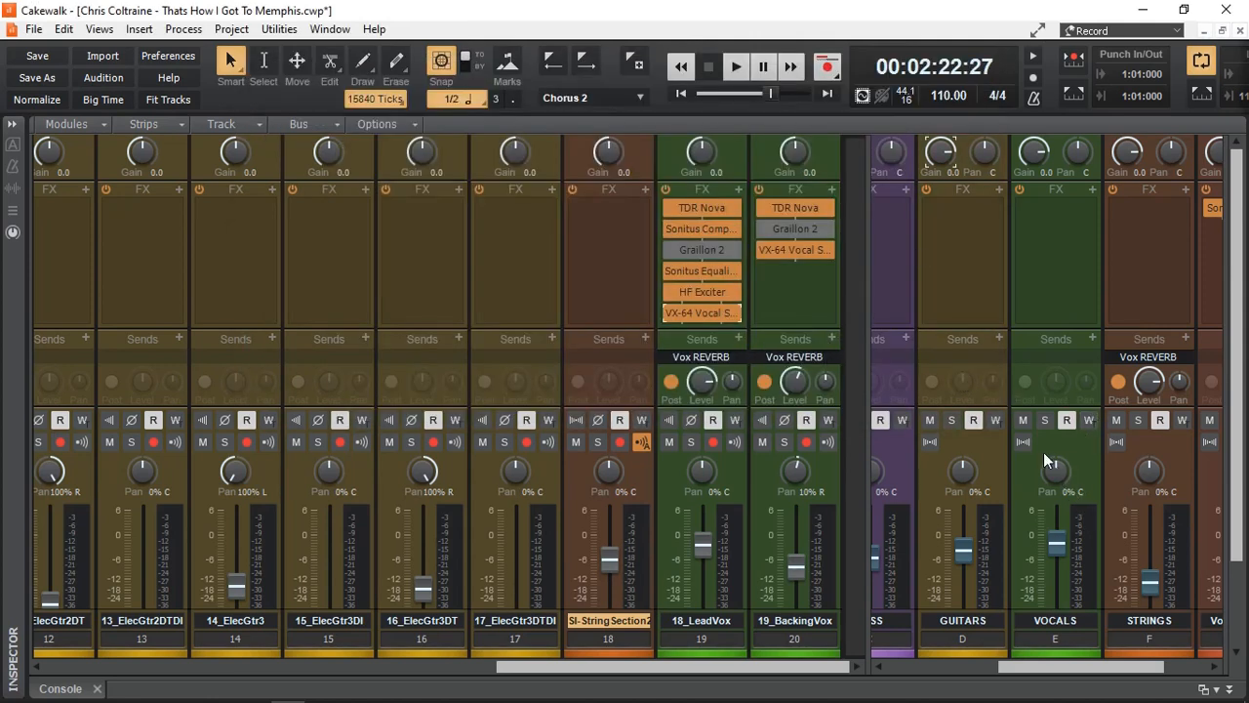
# Solo the VOCALS bus and the 18_LeadVox track, and audition the lead vocal in Verse 4 while toggling its effects rack.
pyautogui.click(1043, 420)
pyautogui.click(957, 451)
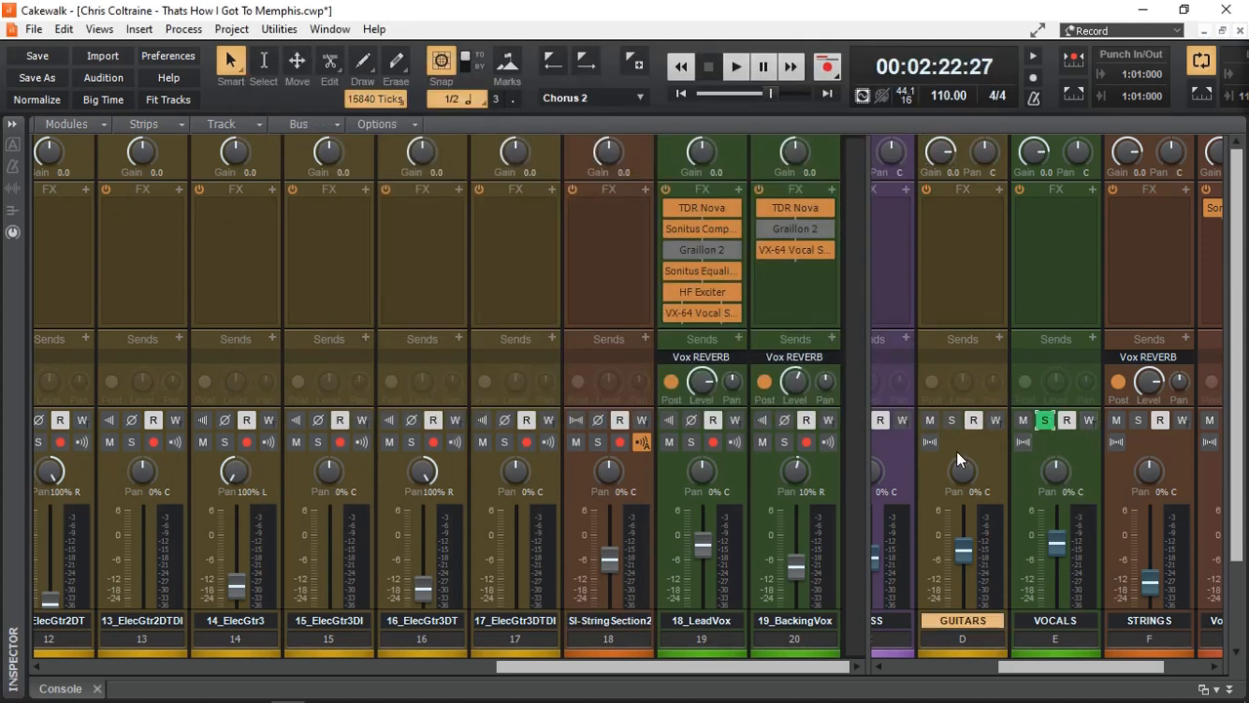
pyautogui.click(692, 441)
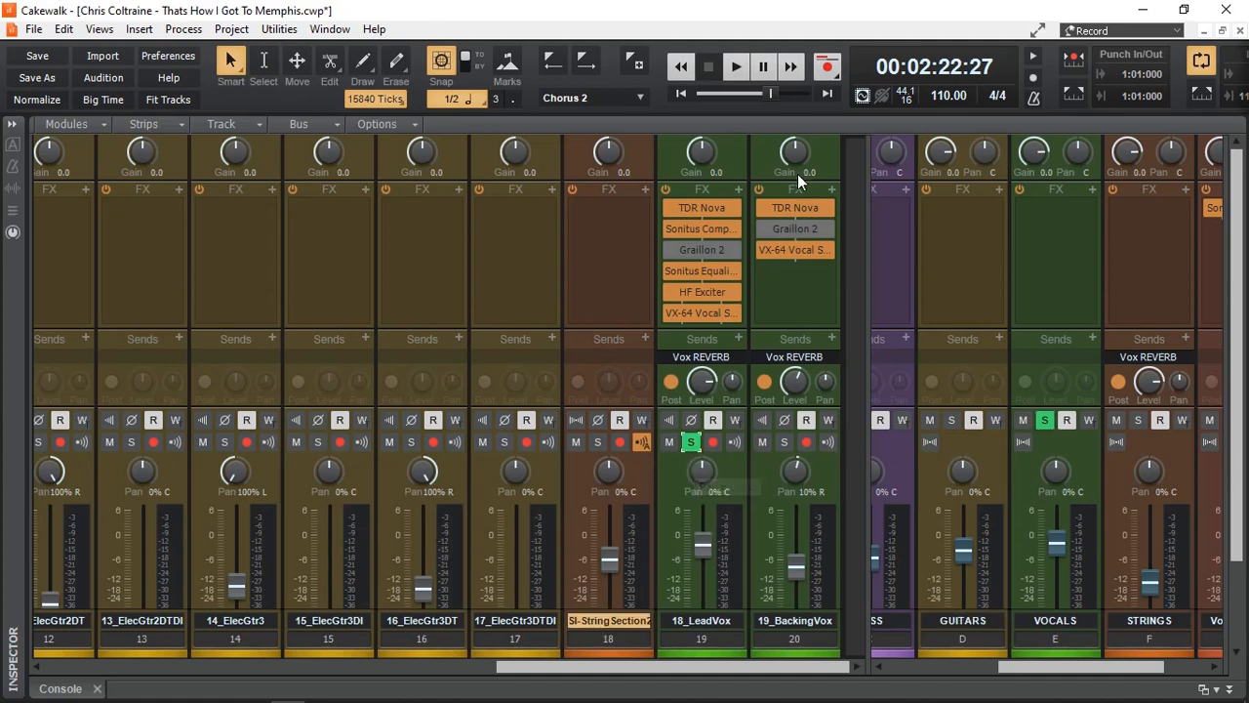
pyautogui.press('space')
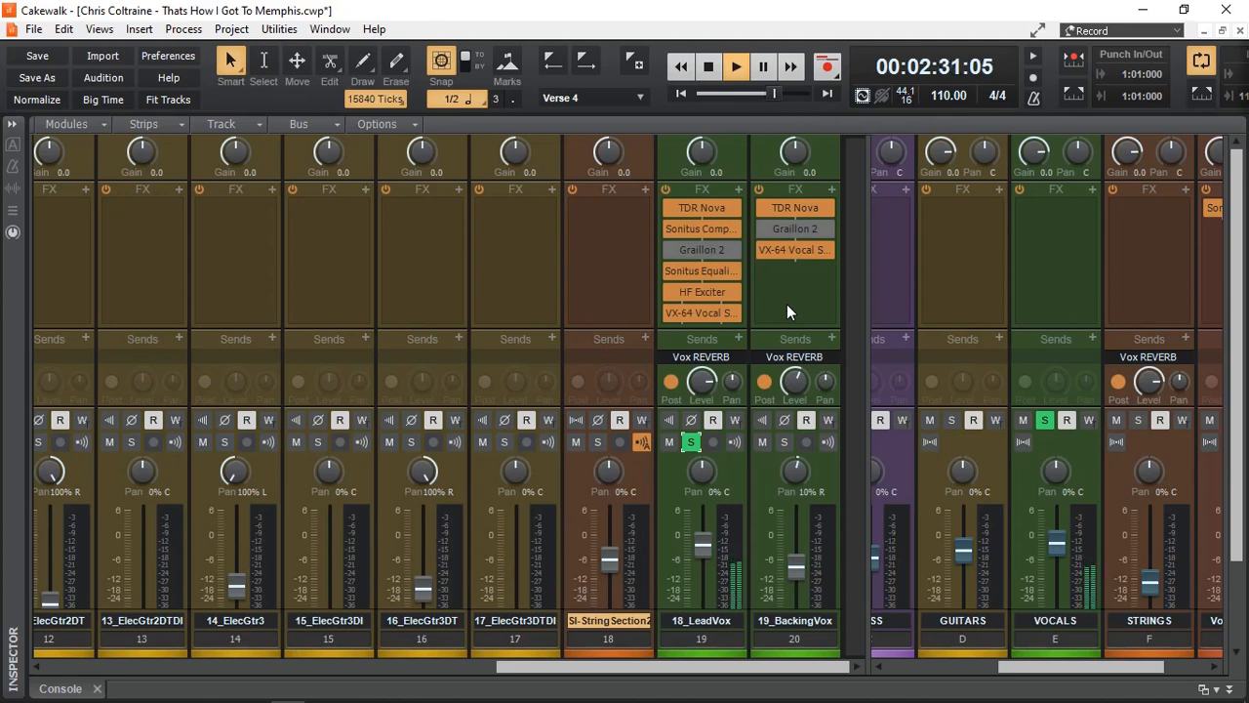
pyautogui.click(666, 189)
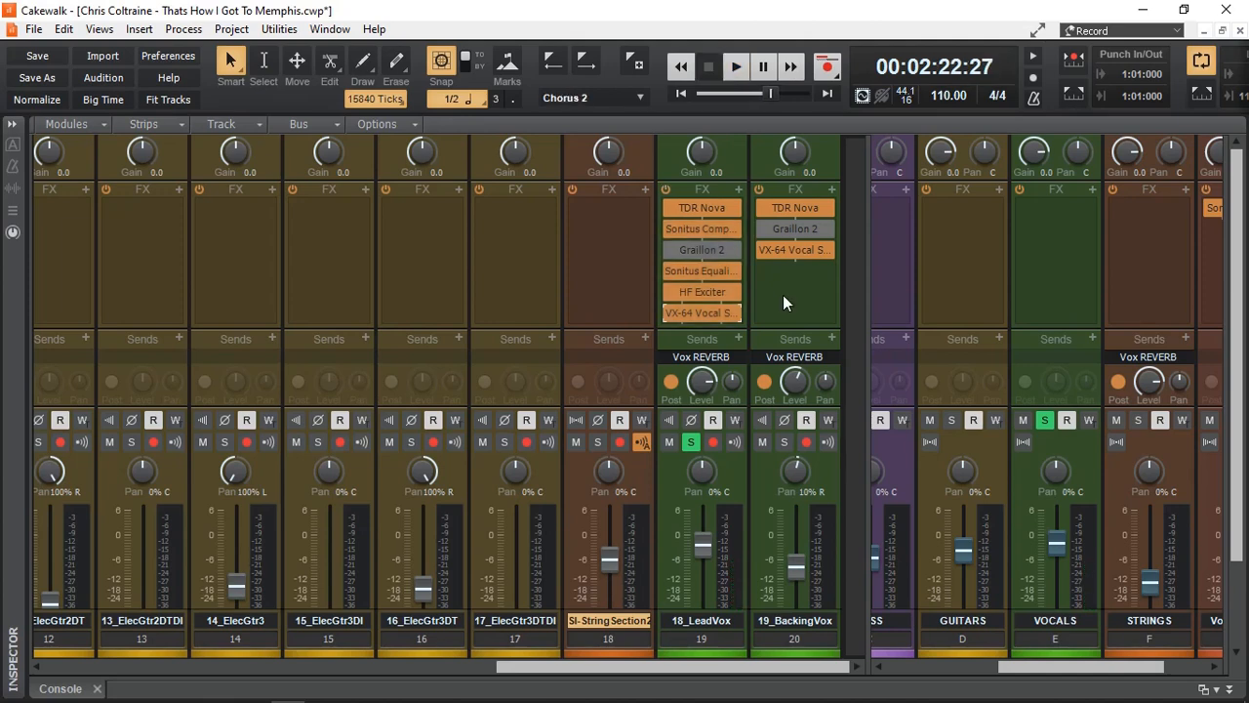
pyautogui.press('space')
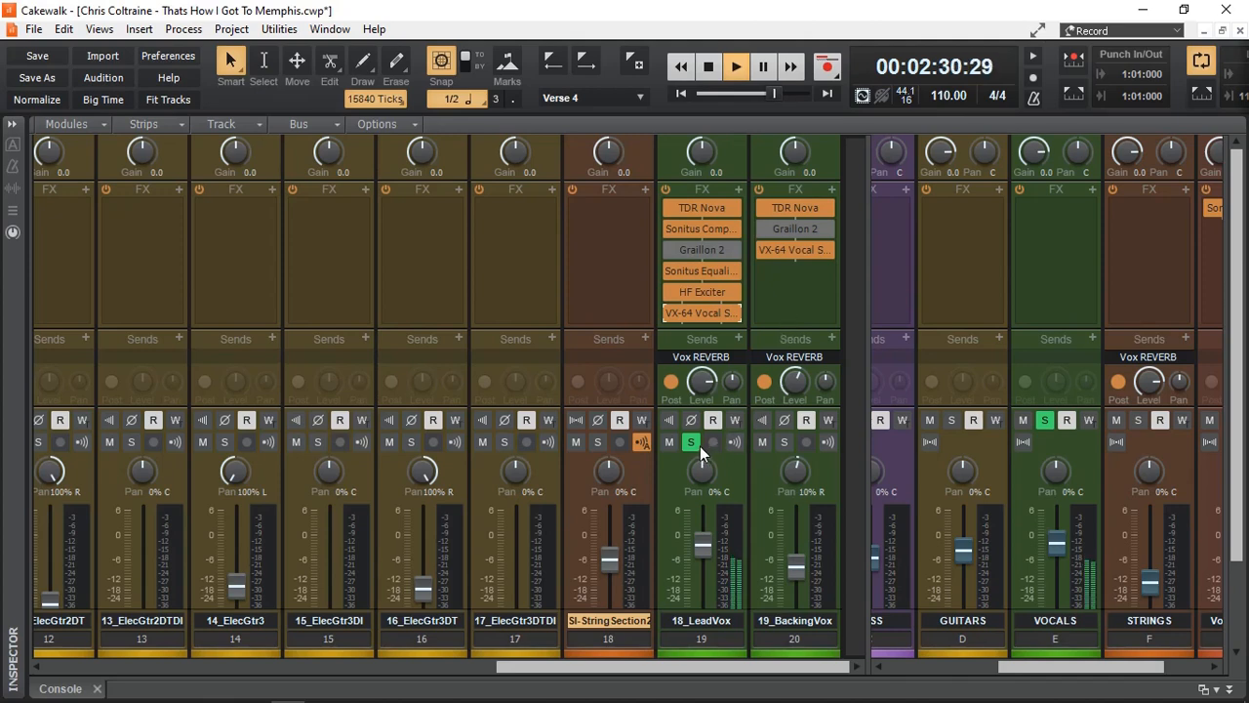
pyautogui.press('space')
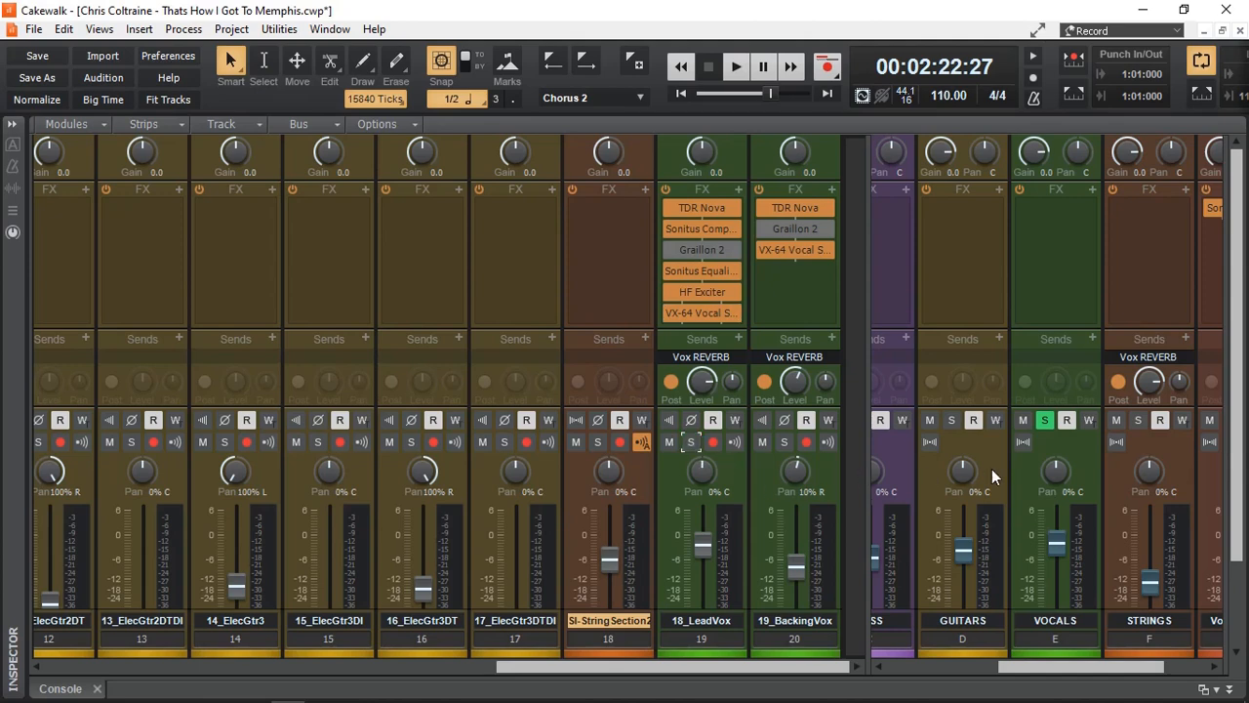
# Unsolo the VOCALS bus, play Verse 4 in the full mix while lowering SI-String Section 2's volume slightly, and stop playback.
pyautogui.click(1046, 420)
pyautogui.press('space')
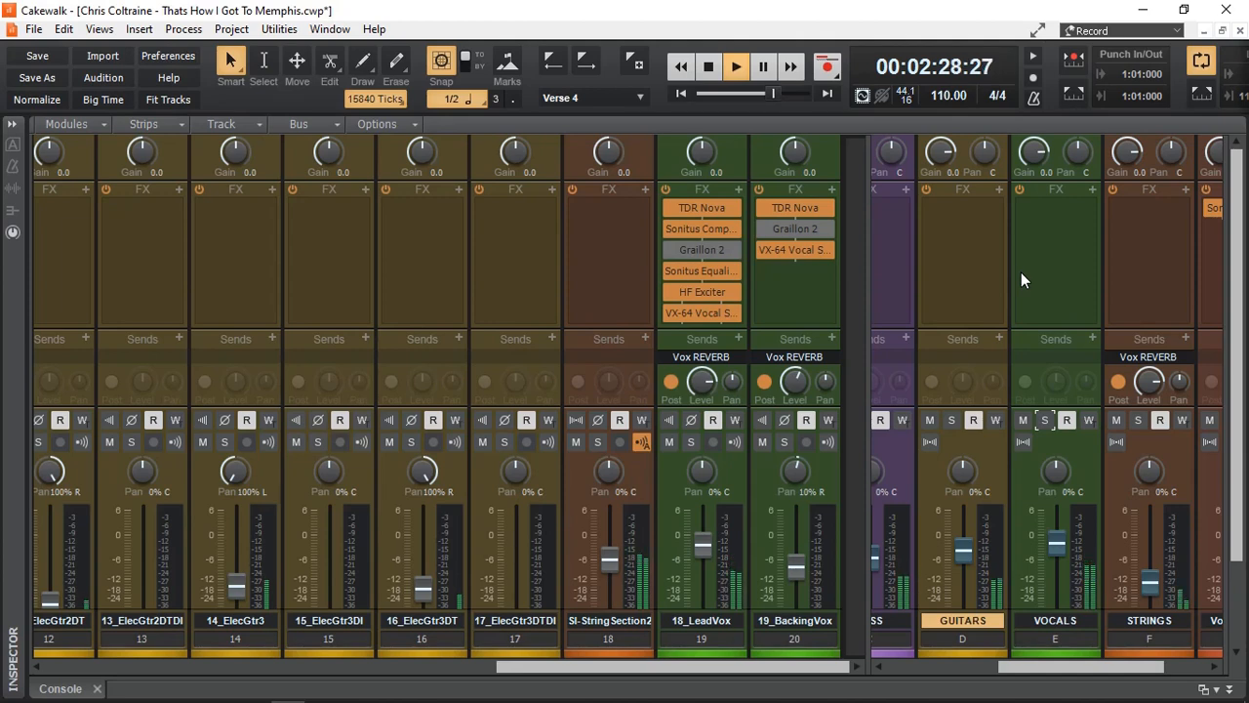
pyautogui.click(609, 562)
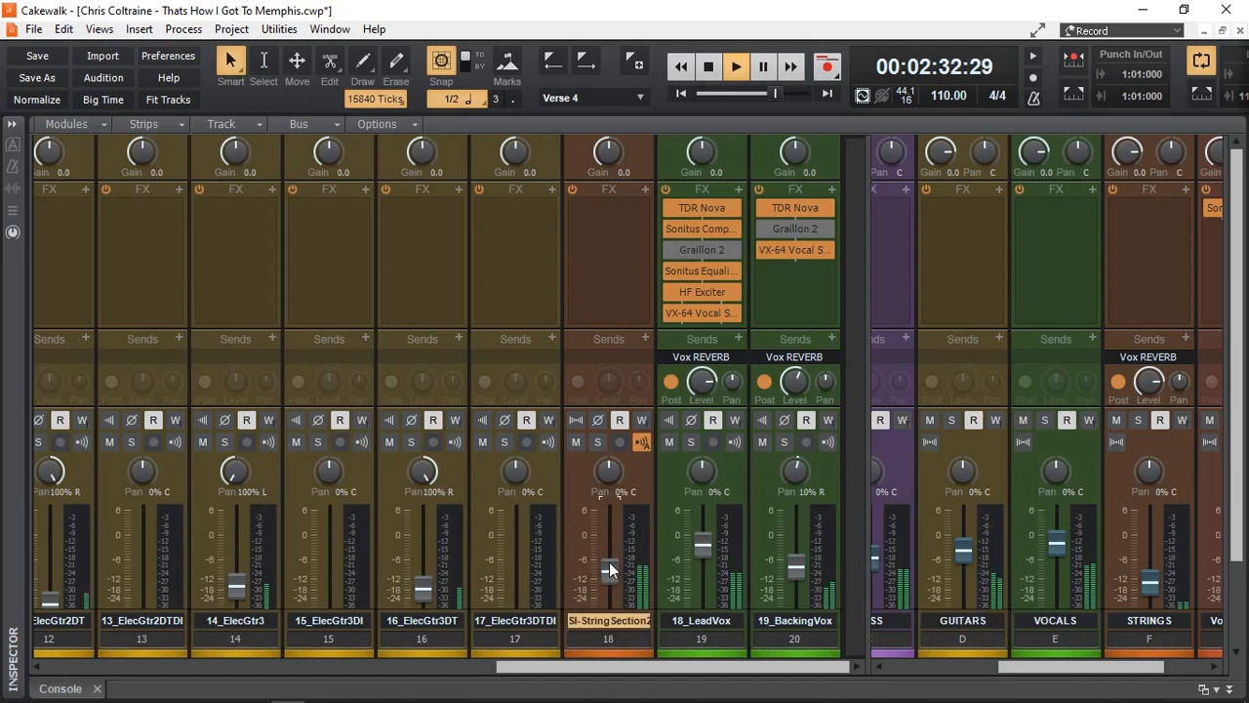
pyautogui.press('space')
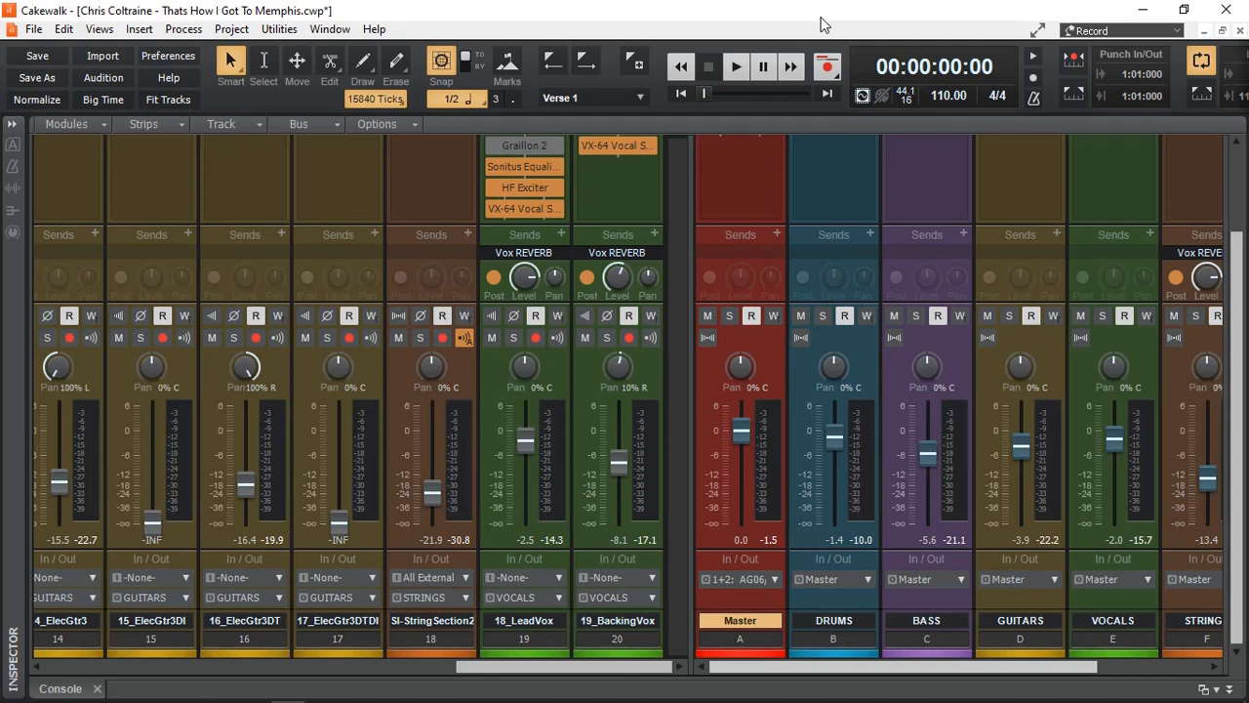
# Play the song from the start, setting SI-String Section 2's volume to -17.4 and the BASS bus to -6.6.
pyautogui.click(737, 68)
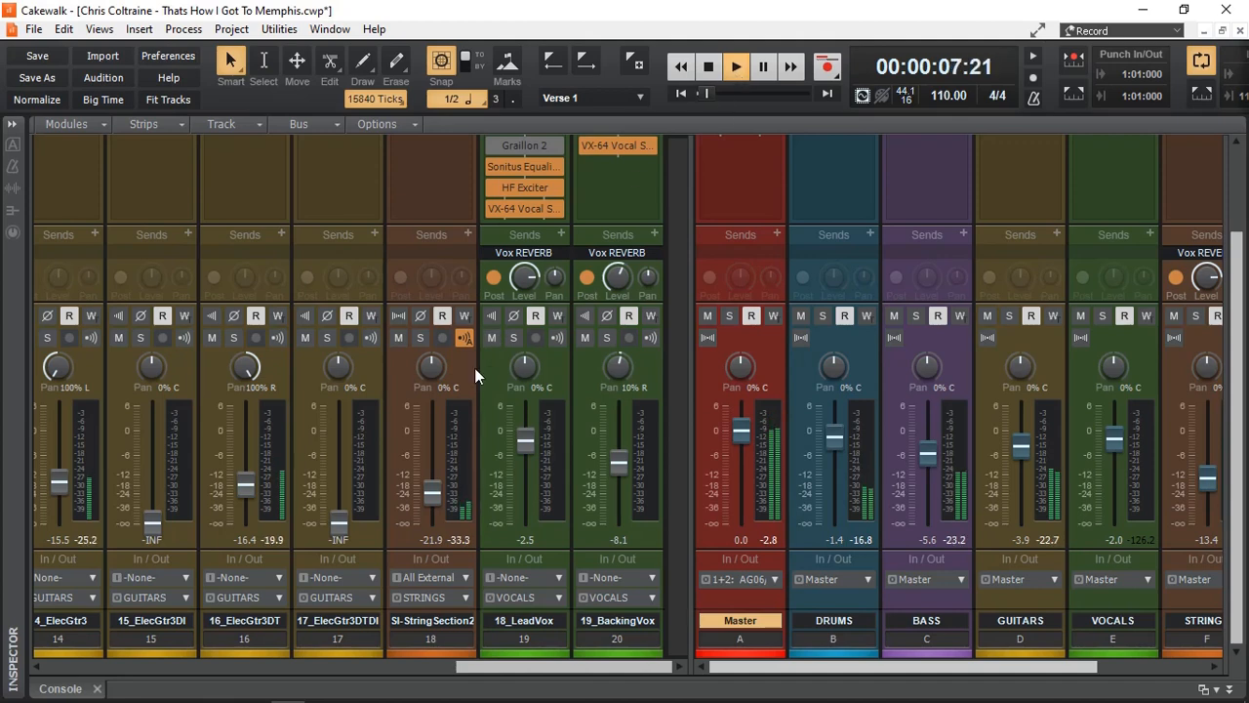
pyautogui.click(434, 494)
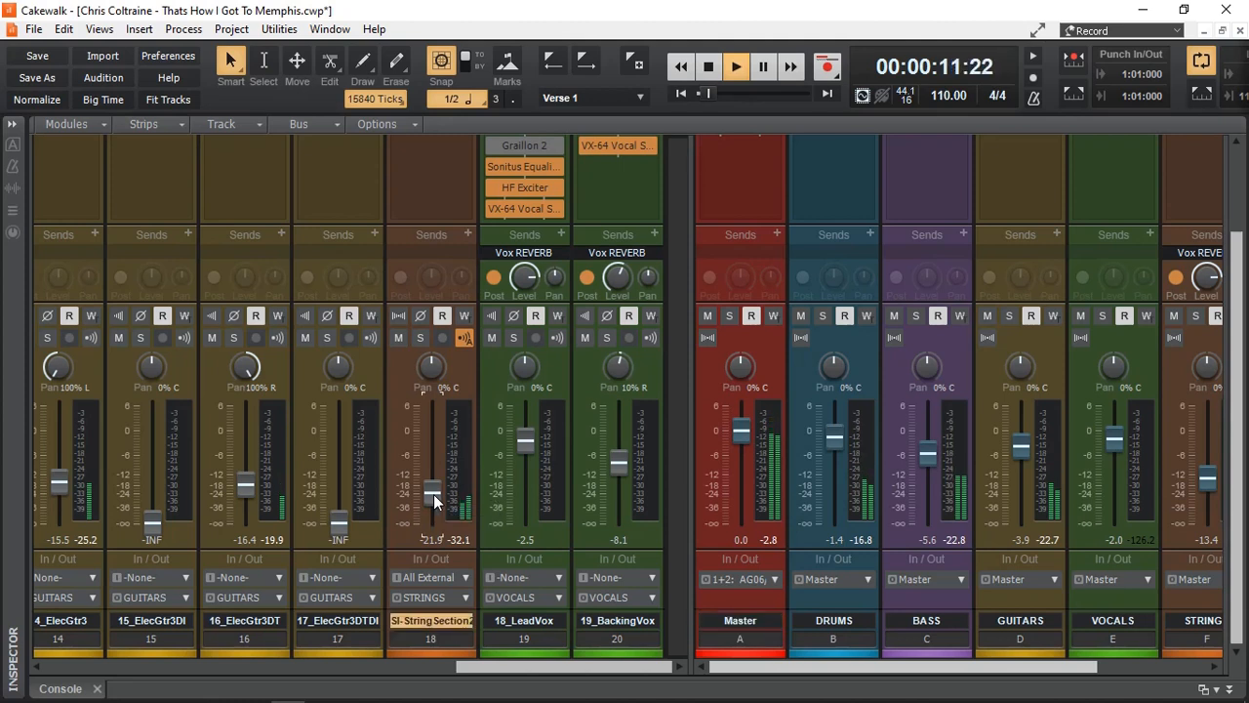
pyautogui.moveTo(434, 494); pyautogui.dragTo(433, 494)
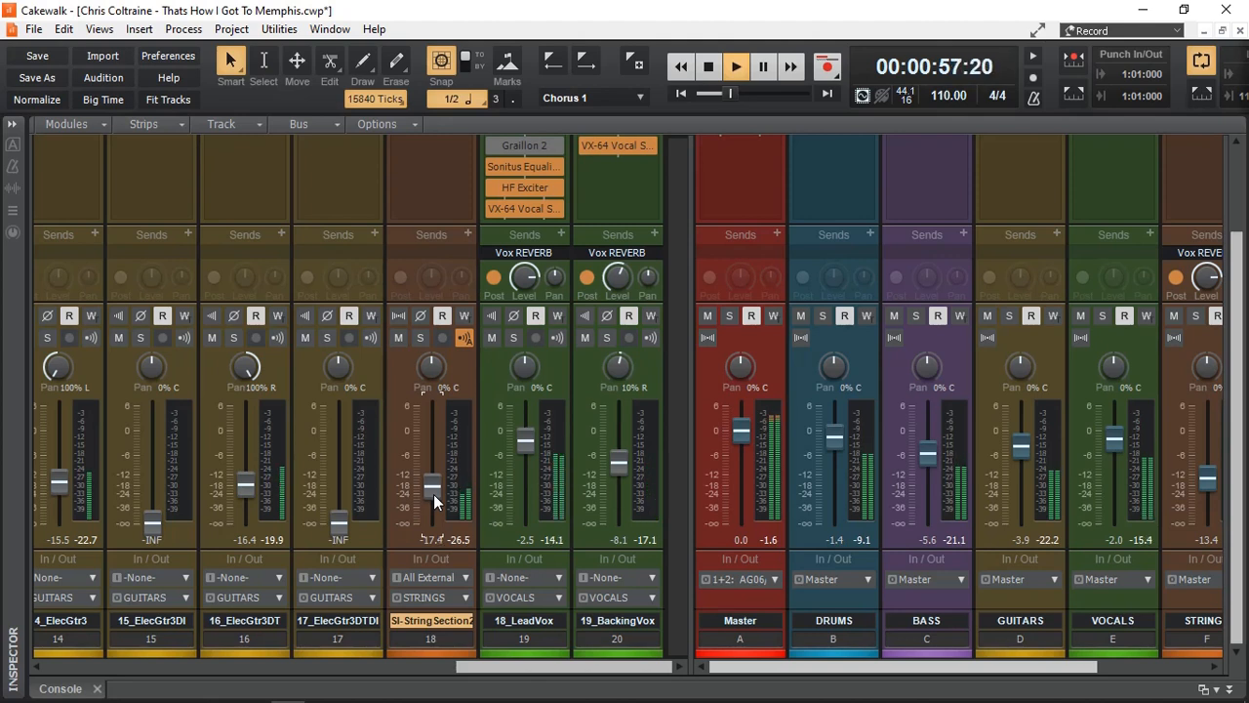
pyautogui.click(926, 457)
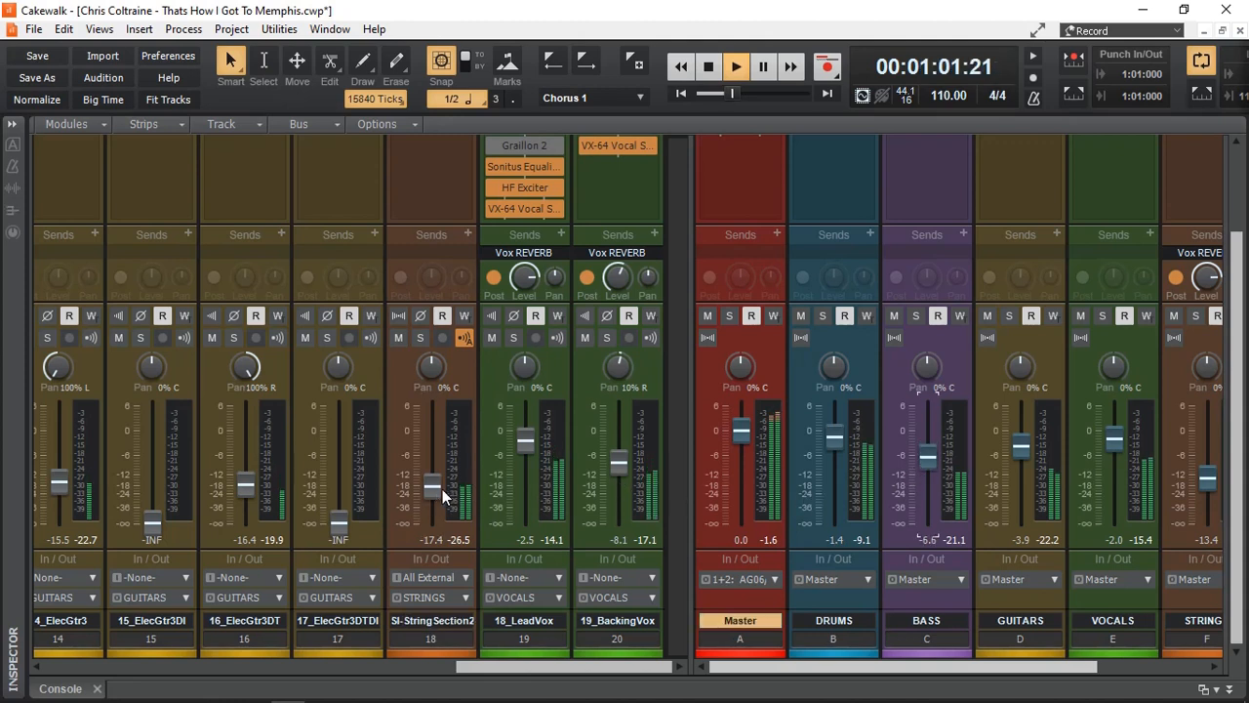
# Ride SI-String Section 2's volume up to -9.1 in Verse 2, down to -14.2, and back up to -11.1 in Break 1.
pyautogui.moveTo(433, 496); pyautogui.dragTo(431, 493)
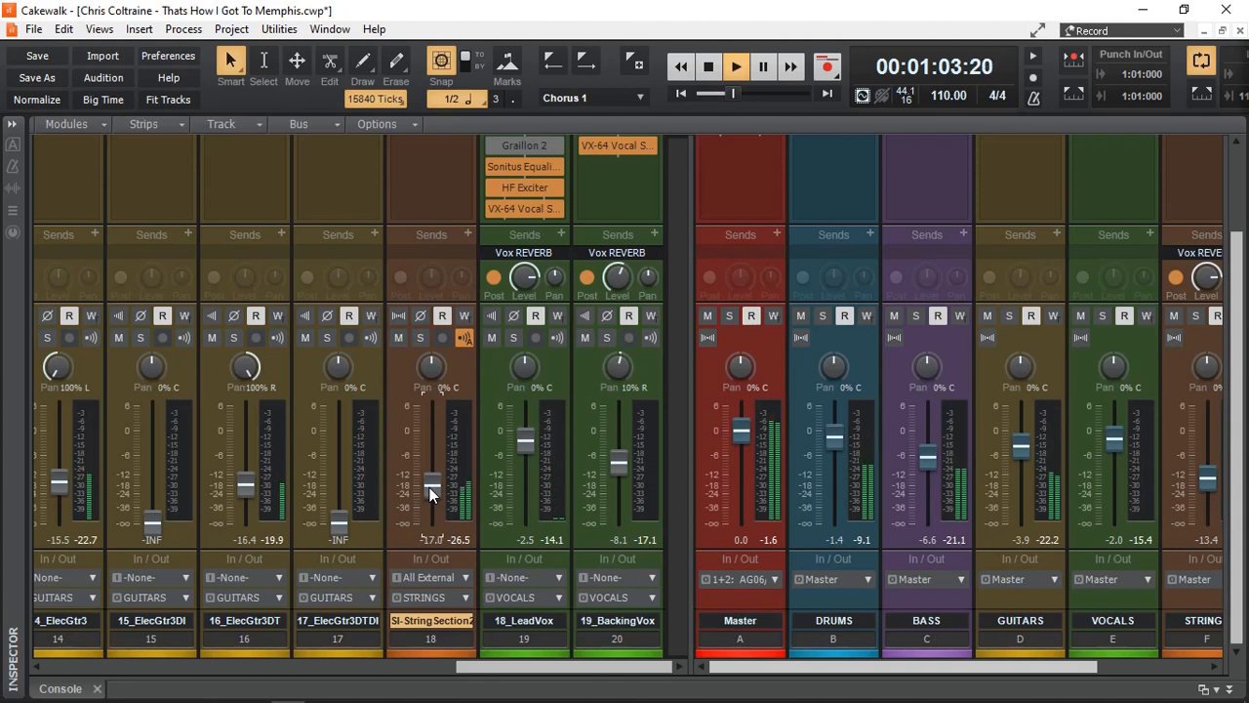
pyautogui.scroll(4, 430, 493)
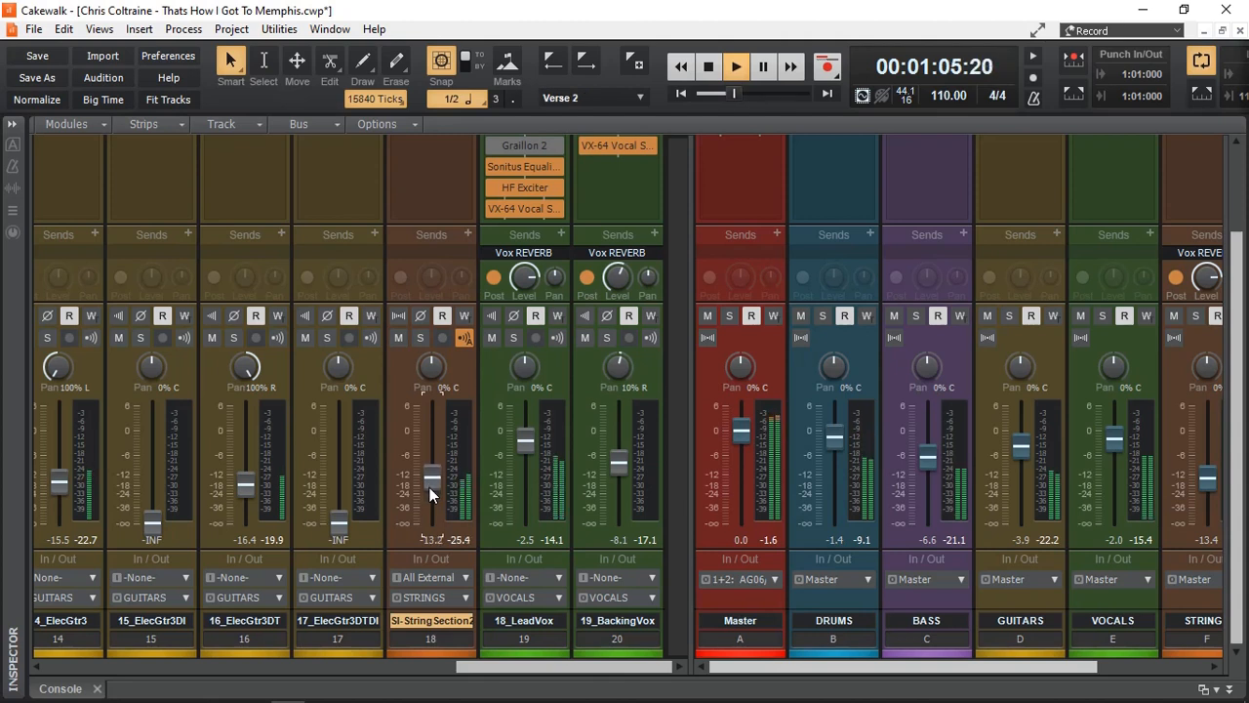
pyautogui.scroll(3, 431, 493)
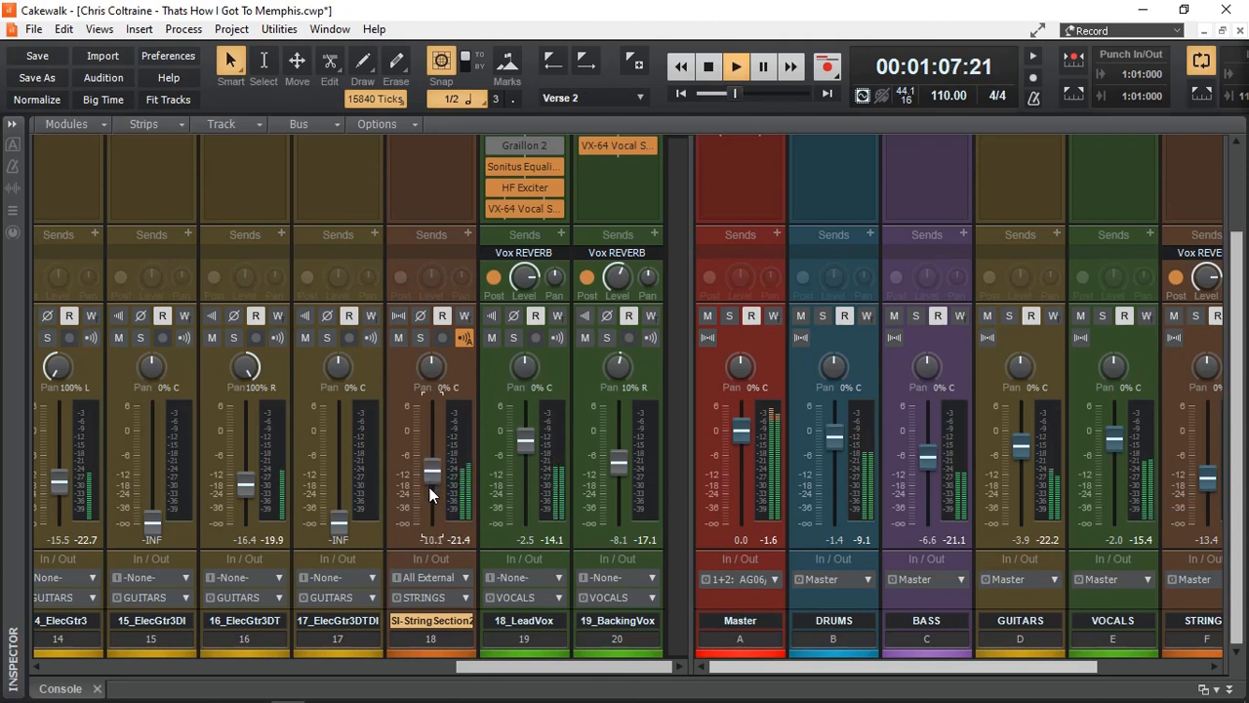
pyautogui.scroll(1, 430, 493)
pyautogui.scroll(1, 430, 493)
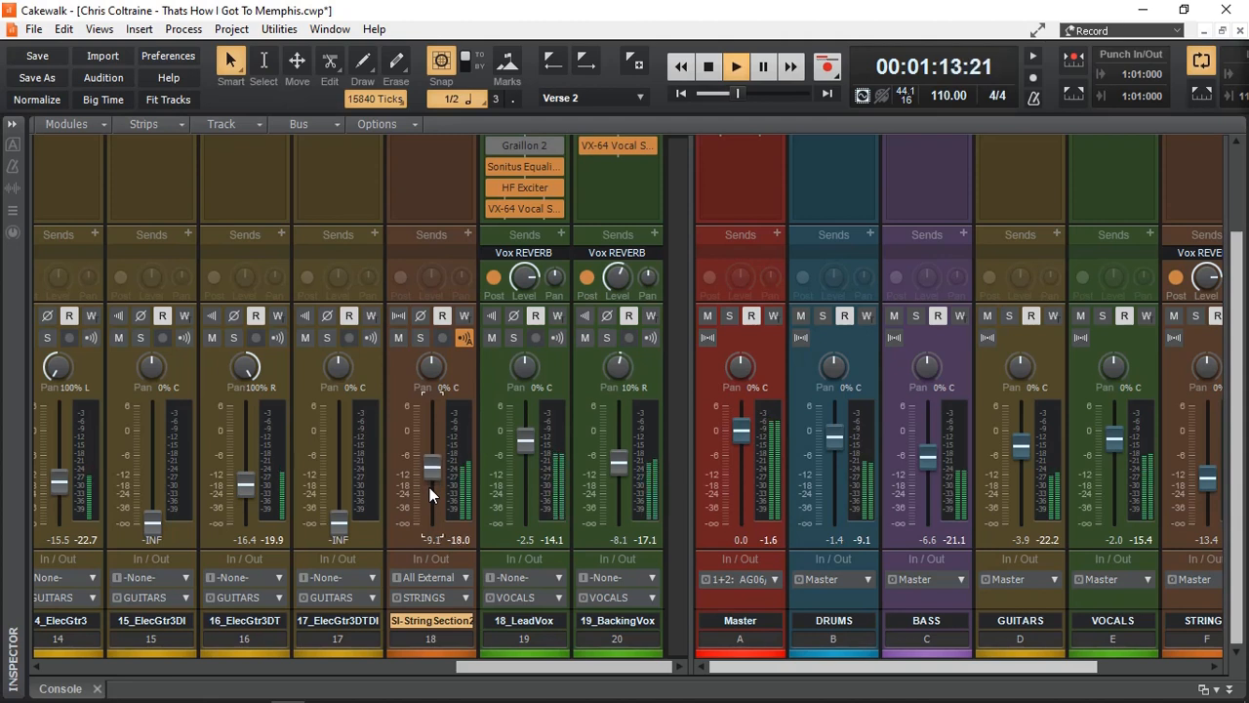
pyautogui.scroll(-2, 431, 493)
pyautogui.scroll(-2, 430, 493)
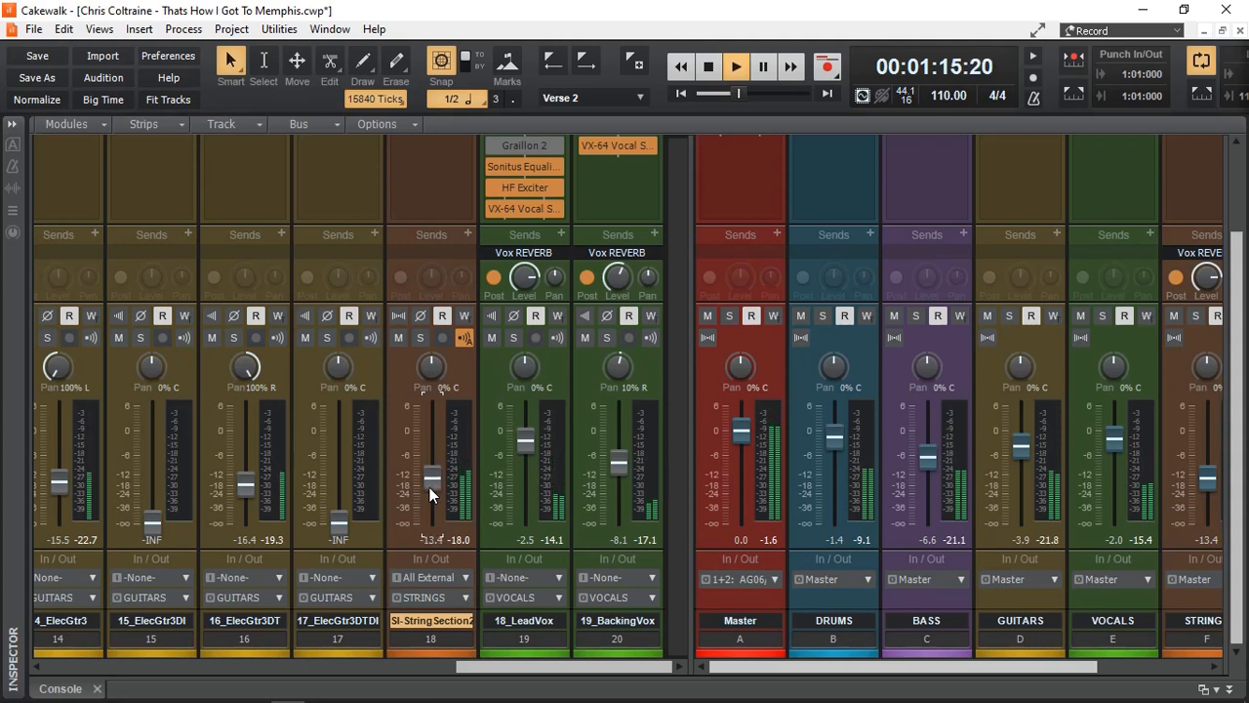
pyautogui.scroll(-1, 431, 493)
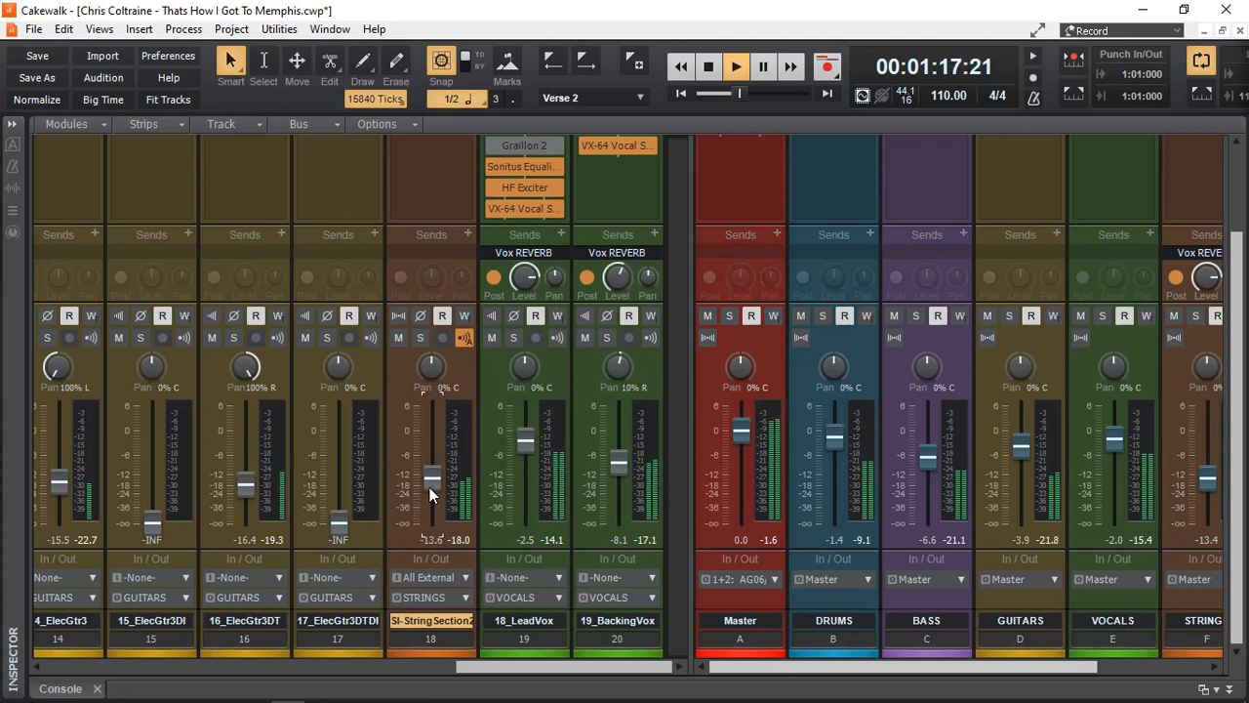
pyautogui.scroll(-1, 431, 493)
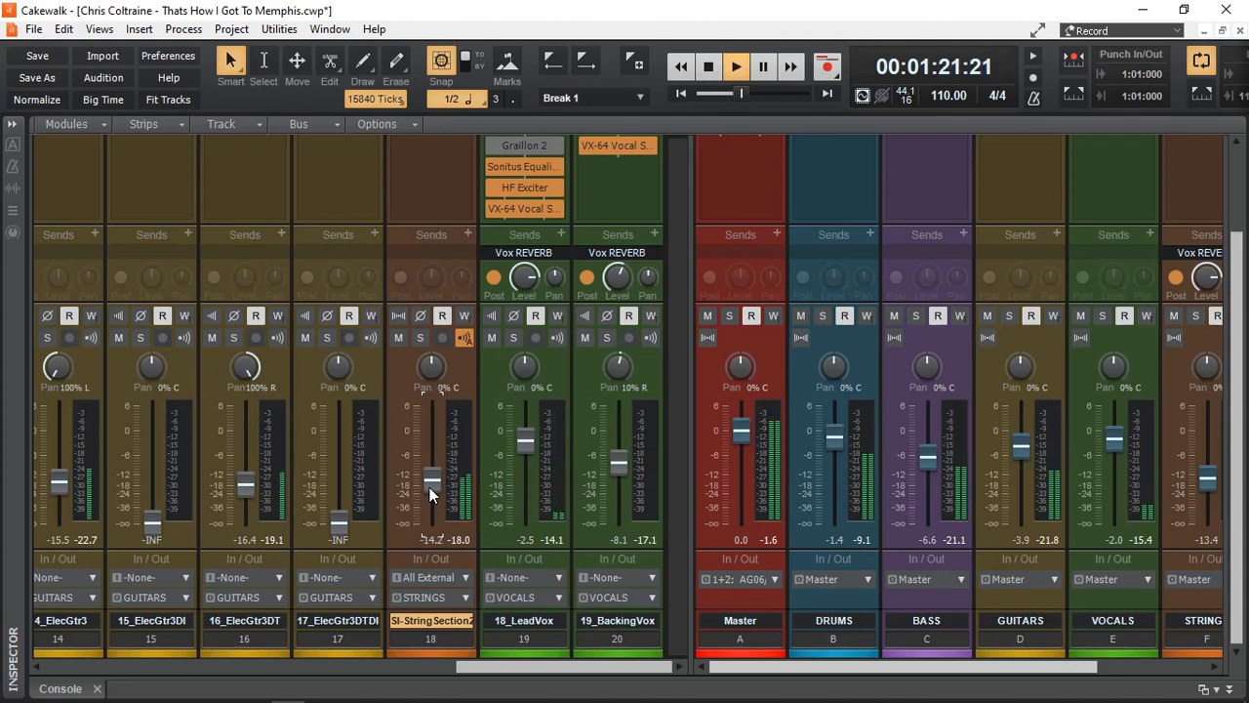
pyautogui.scroll(3, 430, 493)
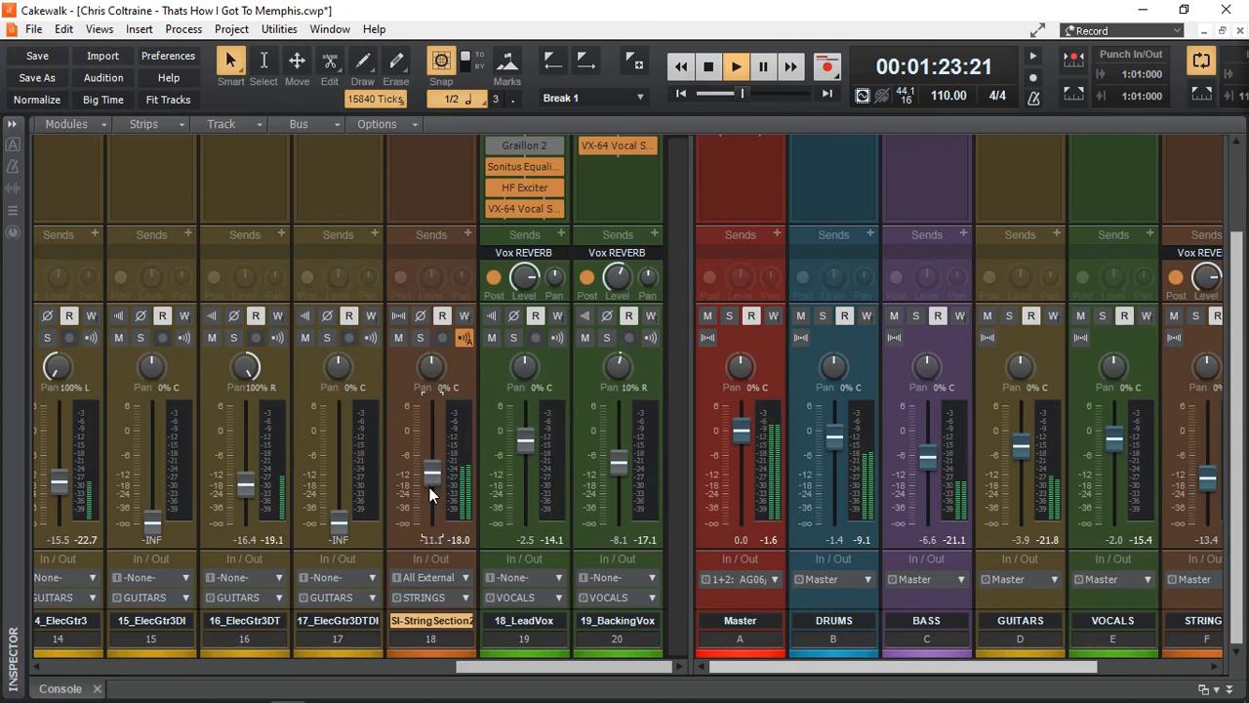